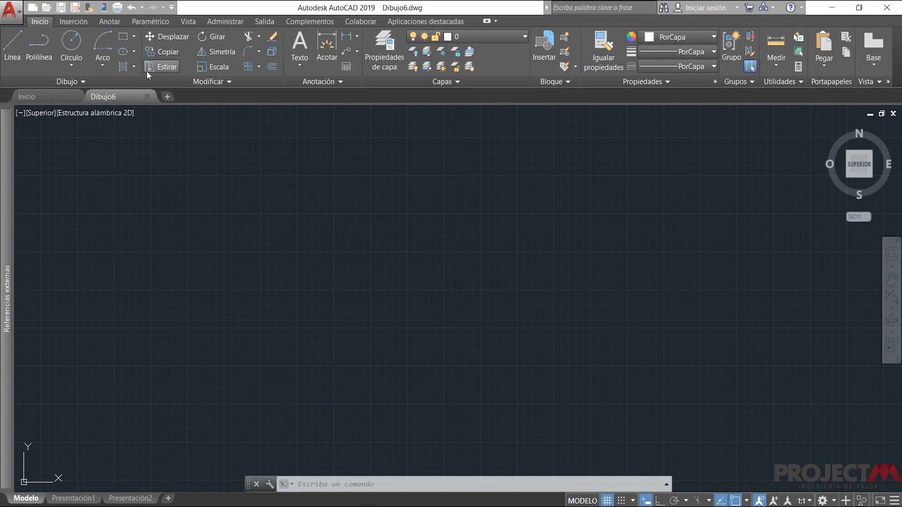
{"action": "left_click", "coordinate": [91, 84]}
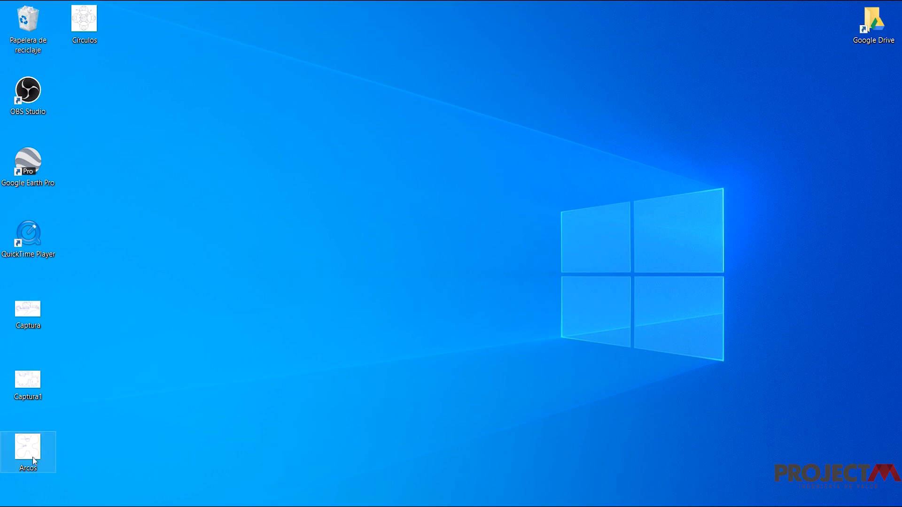
Copy the Arcos image file from the desktop and paste it into the AutoCAD drawing, picking its insertion point in empty space.
{"action": "right_click", "coordinate": [31, 456]}
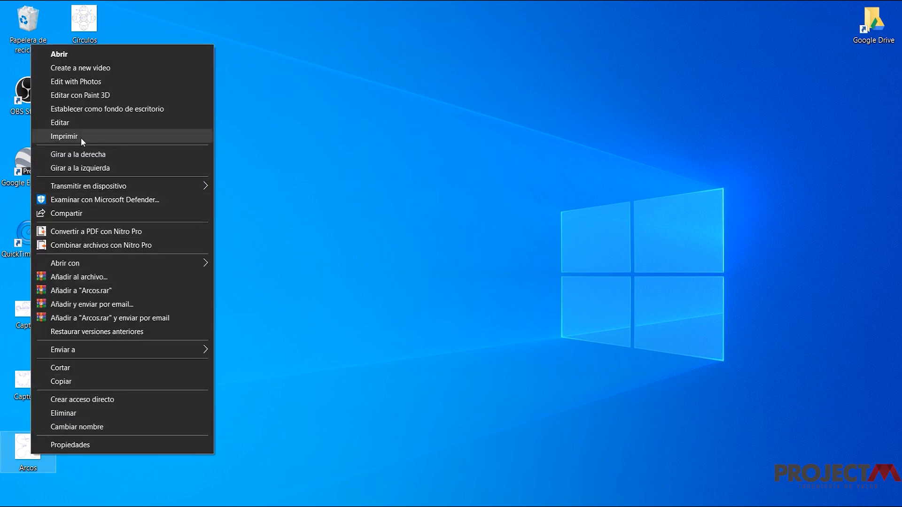
{"action": "left_click", "coordinate": [96, 381]}
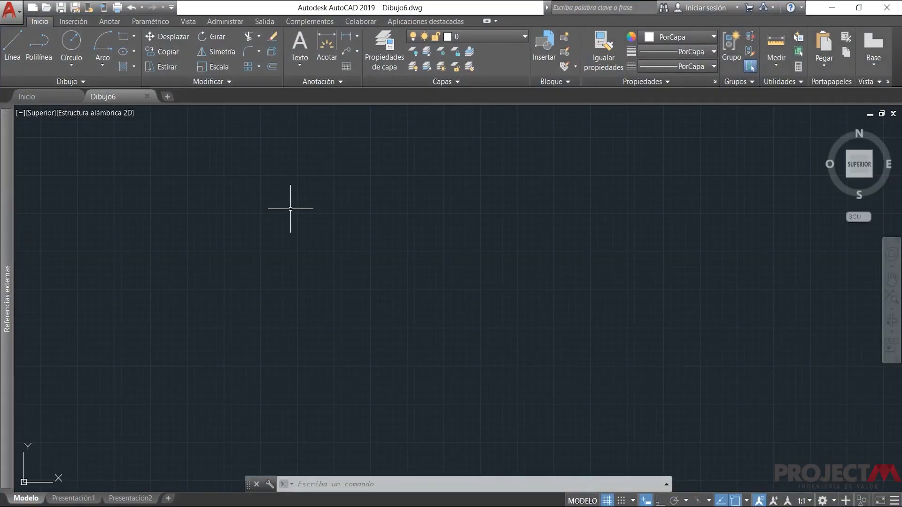
{"action": "key", "text": "ctrl+v"}
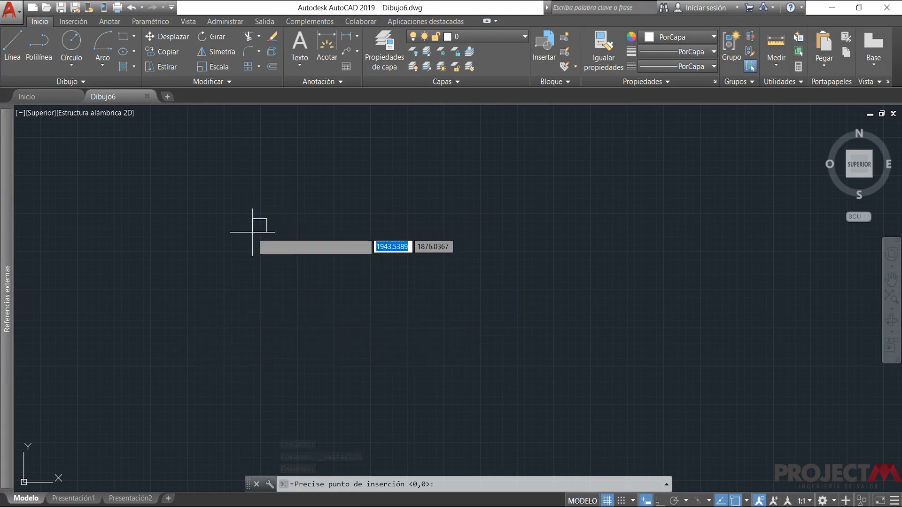
{"action": "scroll", "coordinate": [212, 282], "scroll_direction": "up", "scroll_amount": 5}
{"action": "scroll", "coordinate": [199, 292], "scroll_direction": "up", "scroll_amount": 5}
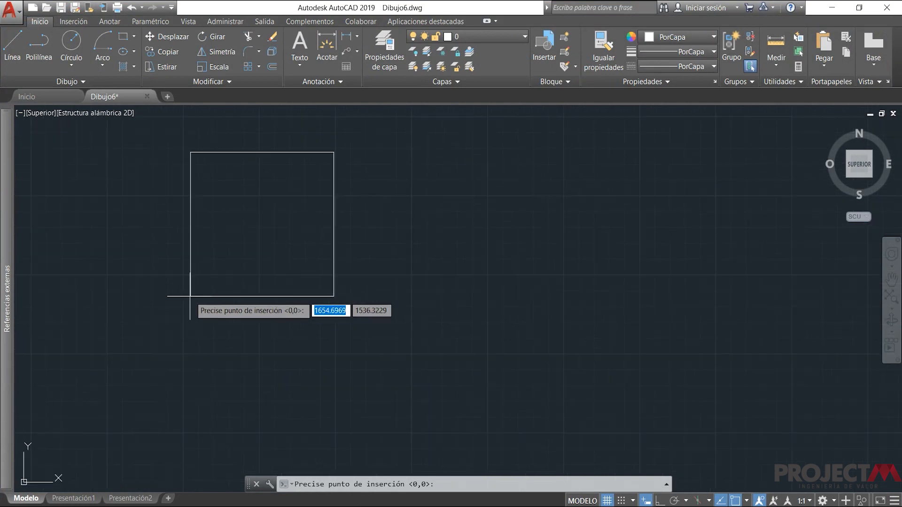
{"action": "left_click", "coordinate": [108, 421]}
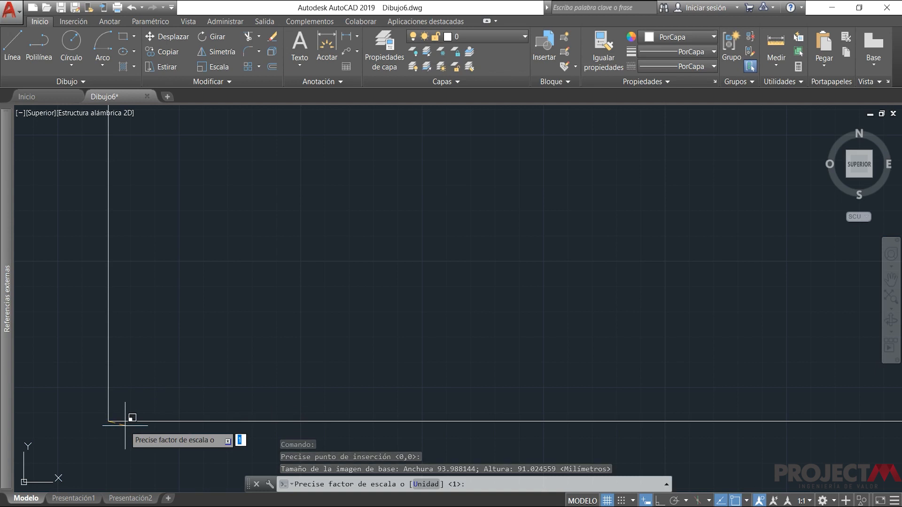
Finish inserting the Arcos image with a scale factor of 1,1 and a rotation angle of 0.
{"action": "type", "text": "1"}
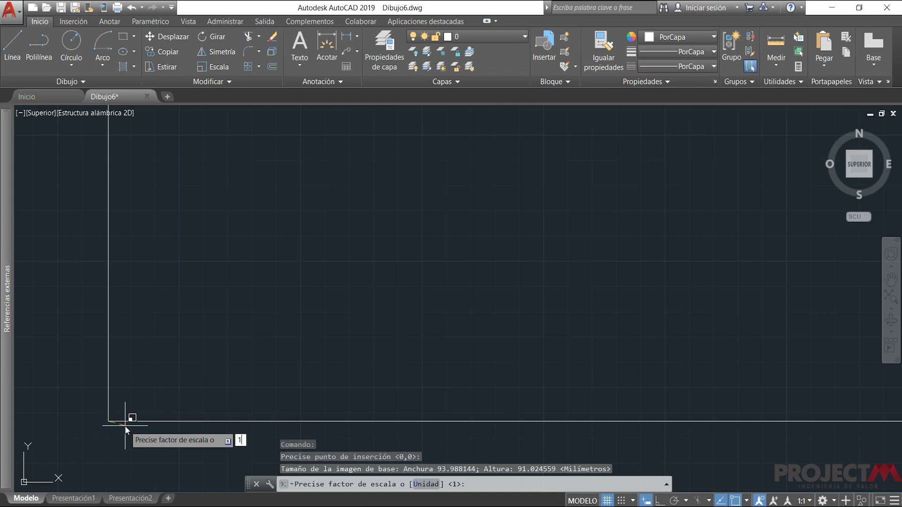
{"action": "key", "text": "Tab"}
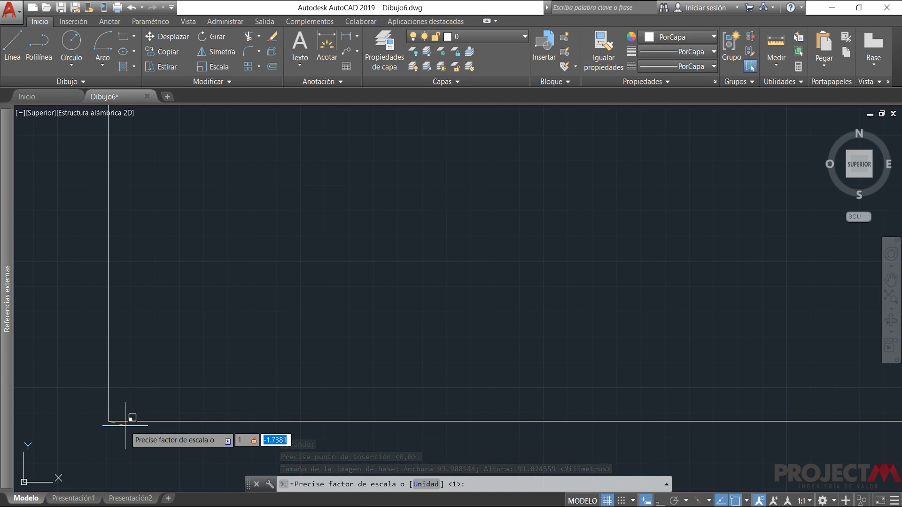
{"action": "type", "text": "1"}
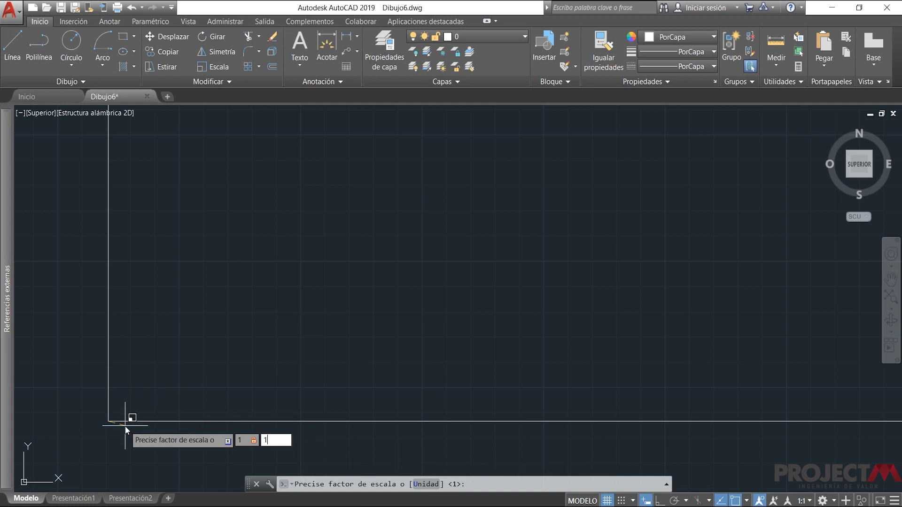
{"action": "key", "text": "Return"}
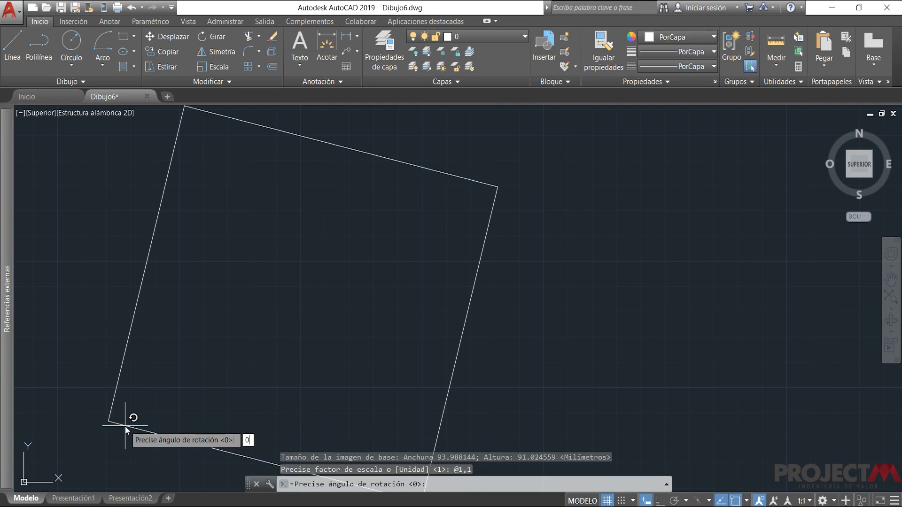
{"action": "key", "text": "Return"}
{"action": "scroll", "coordinate": [185, 317], "scroll_direction": "down", "scroll_amount": 3}
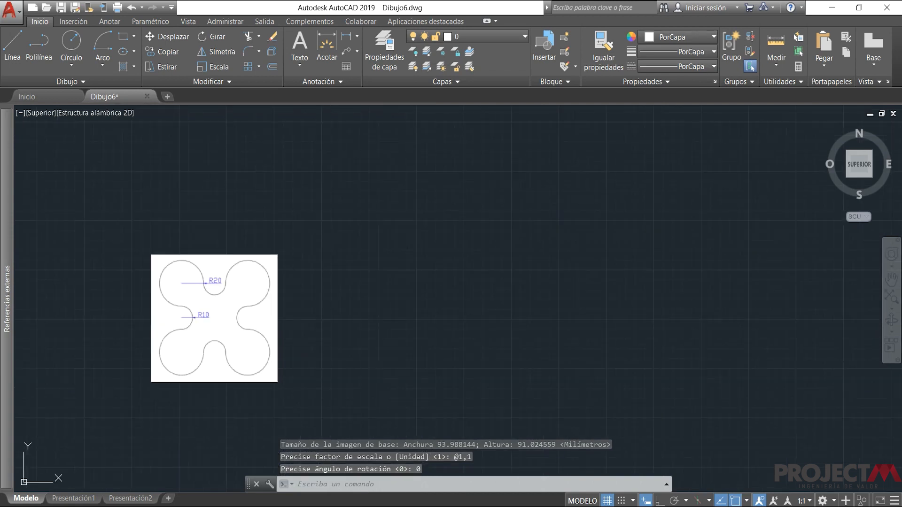
{"action": "middle_click_drag", "start_coordinate": [214, 409], "coordinate": [242, 336]}
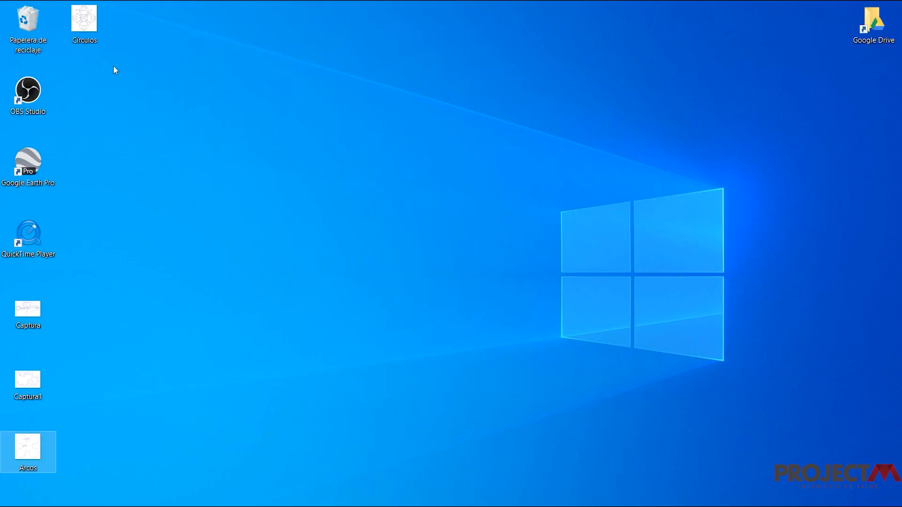
Copy the Círculos image from the desktop and paste it into the AutoCAD drawing, picking an insertion point below the Arcos image.
{"action": "left_click", "coordinate": [92, 33]}
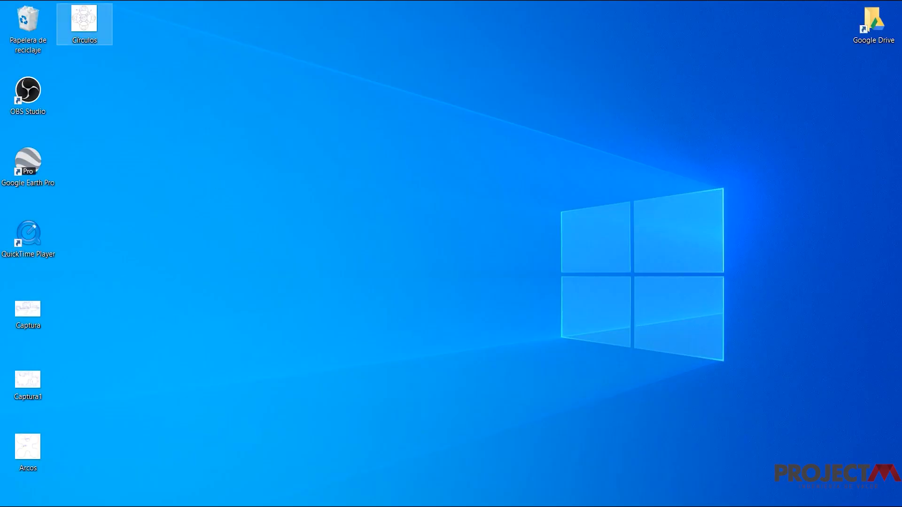
{"action": "key", "text": "alt+Tab"}
{"action": "key", "text": "ctrl+v"}
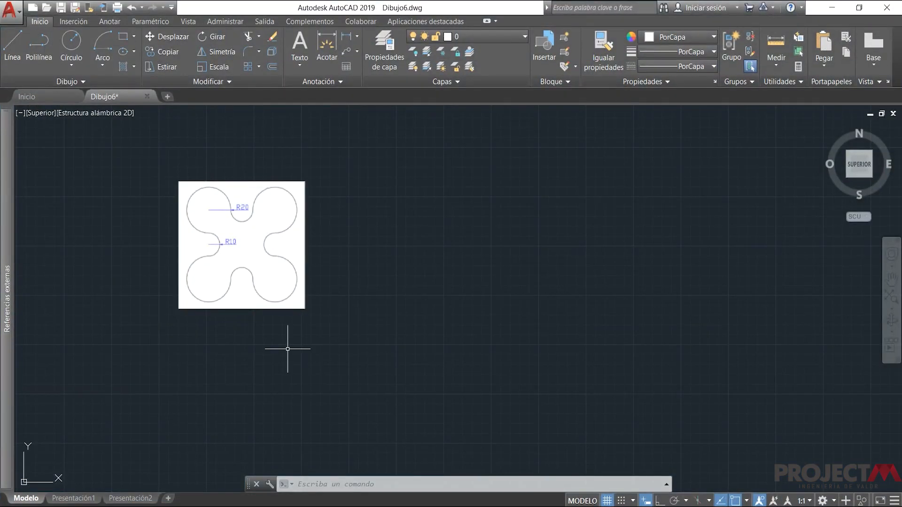
{"action": "middle_click_drag", "start_coordinate": [159, 469], "coordinate": [177, 429]}
{"action": "left_click", "coordinate": [180, 436]}
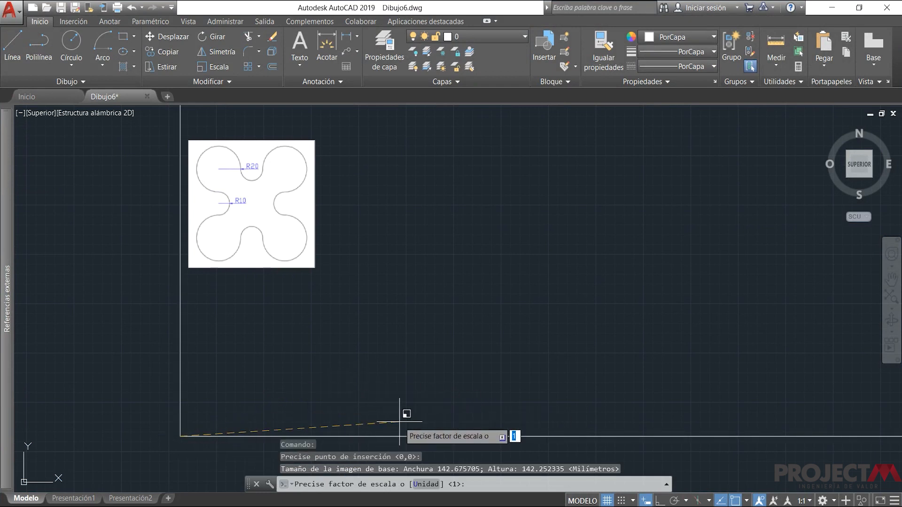
Finish inserting the Círculos image with a scale factor of 1 and a rotation angle of 0.
{"action": "type", "text": "1"}
{"action": "key", "text": "Return"}
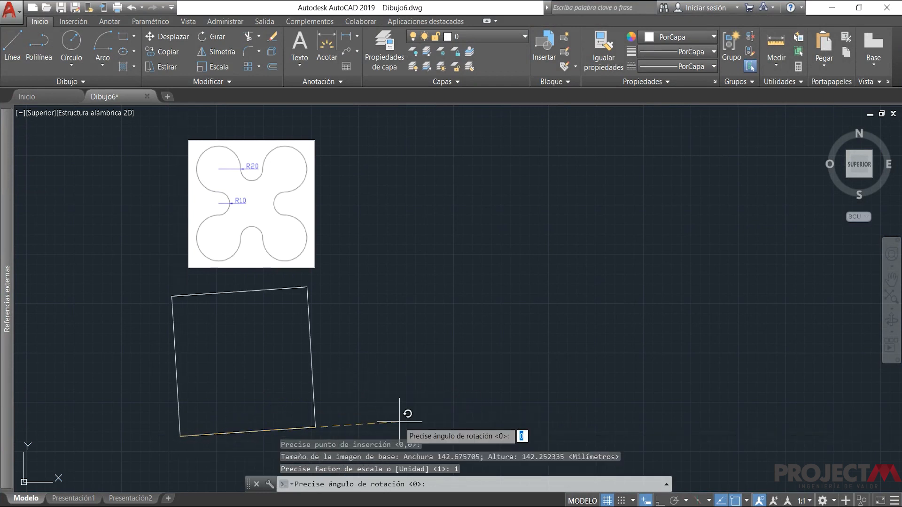
{"action": "key", "text": "Return"}
{"action": "scroll", "coordinate": [265, 334], "scroll_direction": "up", "scroll_amount": 6}
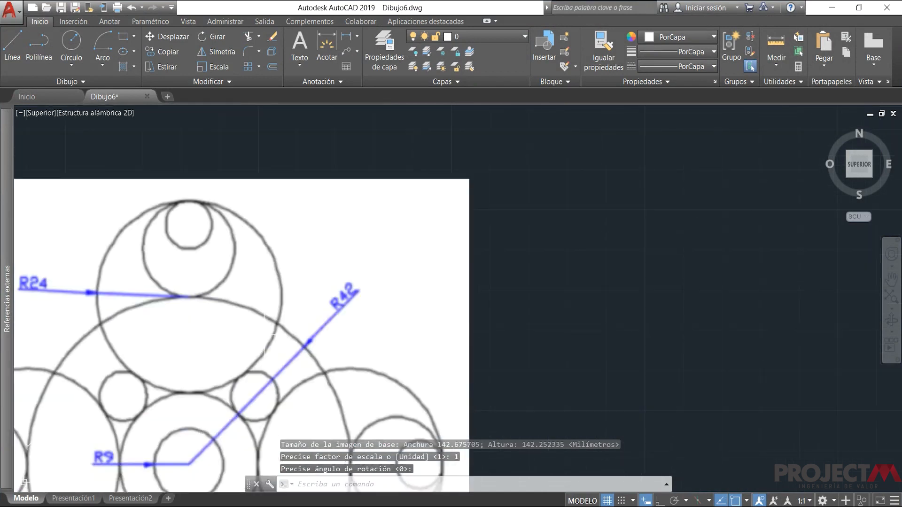
{"action": "scroll", "coordinate": [264, 334], "scroll_direction": "down", "scroll_amount": 4}
{"action": "middle_click_drag", "start_coordinate": [266, 343], "coordinate": [267, 284]}
{"action": "scroll", "coordinate": [261, 312], "scroll_direction": "down", "scroll_amount": 2}
{"action": "middle_click_drag", "start_coordinate": [374, 214], "coordinate": [319, 279]}
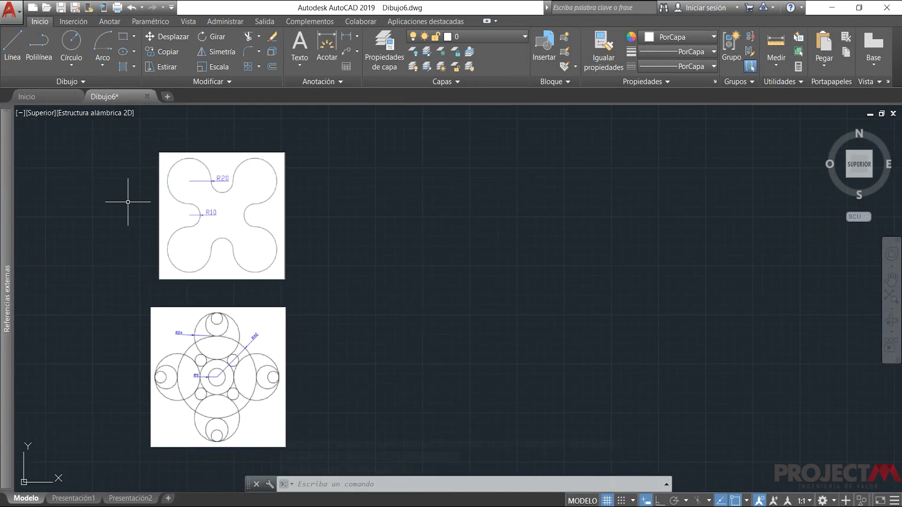
Add a multiline text label reading "ARCOS" in capitals beside the Arcos image.
{"action": "left_click", "coordinate": [290, 42]}
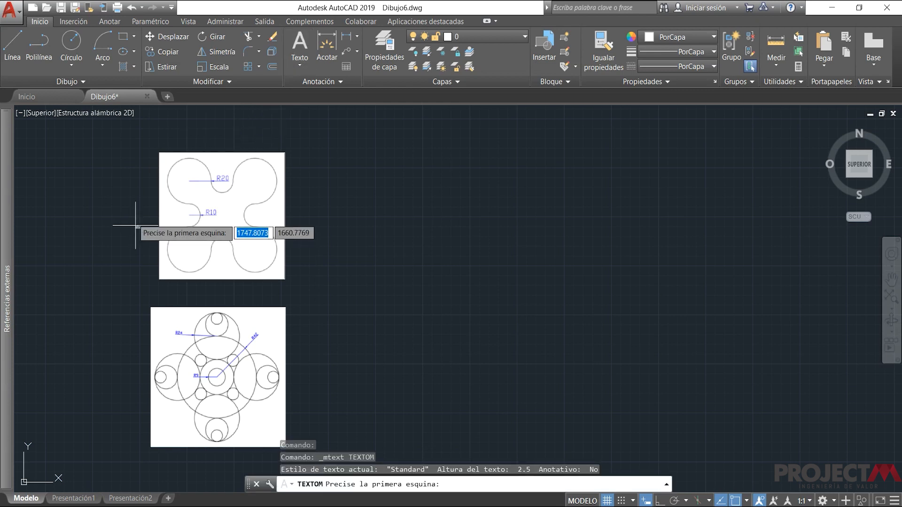
{"action": "left_click", "coordinate": [90, 209]}
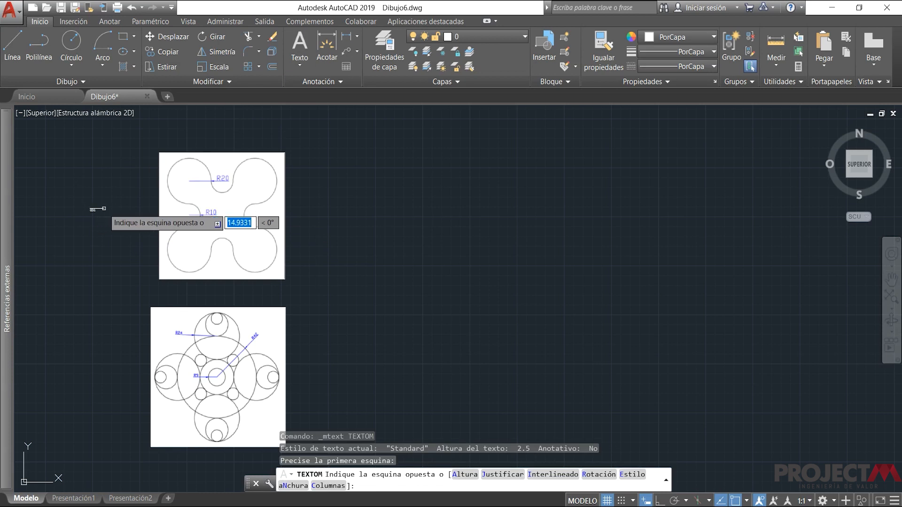
{"action": "left_click", "coordinate": [104, 209]}
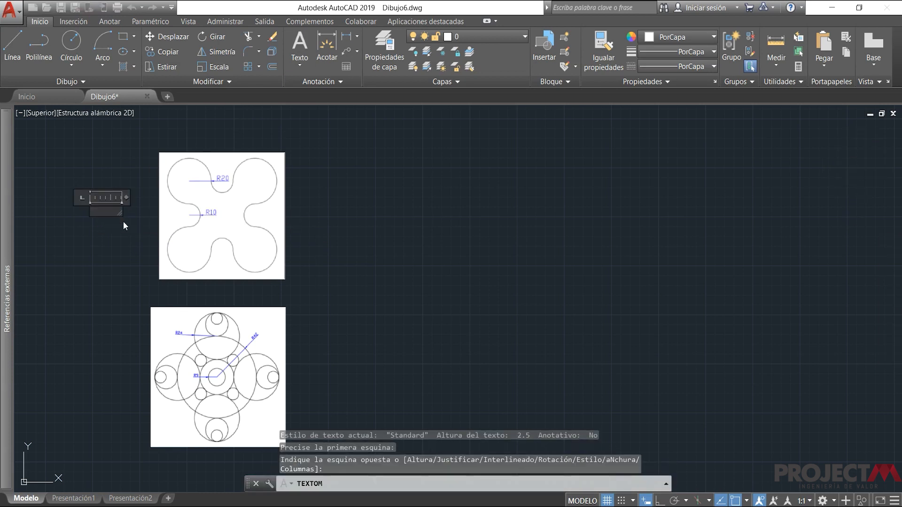
{"action": "type", "text": "arcos"}
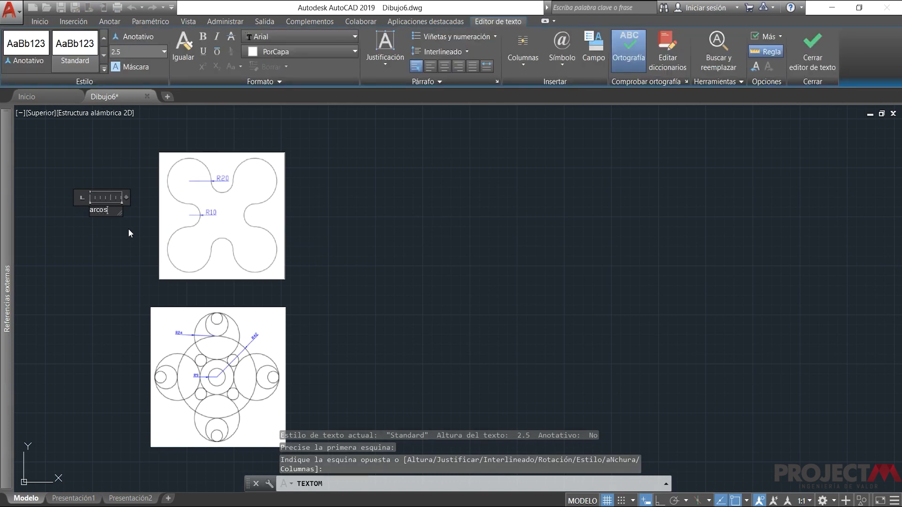
{"action": "key", "text": "BackSpace"}
{"action": "key", "text": "BackSpace"}
{"action": "key", "text": "BackSpace"}
{"action": "key", "text": "BackSpace"}
{"action": "key", "text": "BackSpace"}
{"action": "type", "text": "ARCOS"}
{"action": "left_click", "coordinate": [140, 232]}
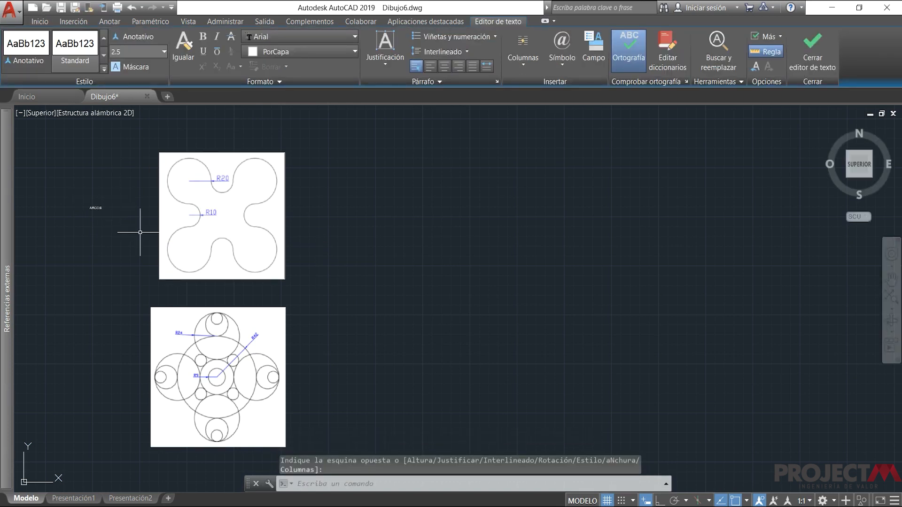
Stretch the ARCOS label's text frame wider towards the Arcos image.
{"action": "left_click", "coordinate": [95, 206]}
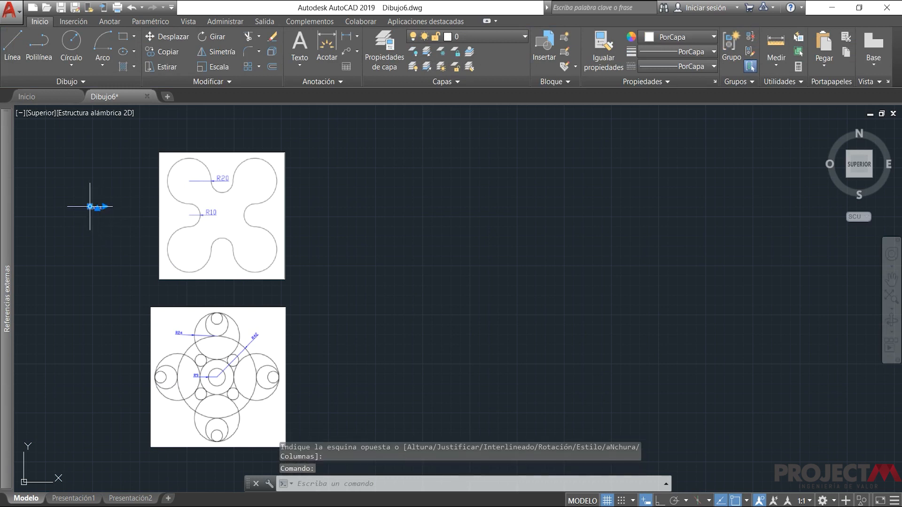
{"action": "left_click", "coordinate": [90, 206]}
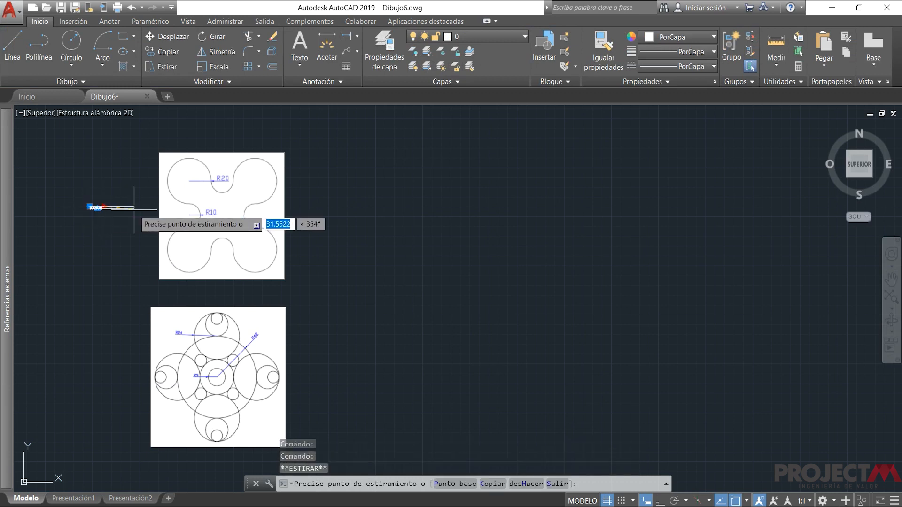
{"action": "left_click", "coordinate": [91, 206]}
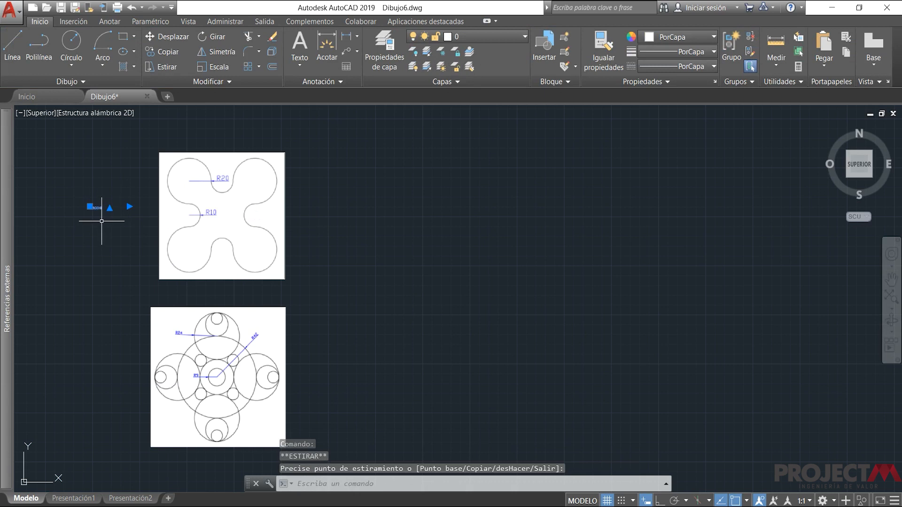
{"action": "key", "text": "Escape"}
{"action": "scroll", "coordinate": [97, 209], "scroll_direction": "up", "scroll_amount": 6}
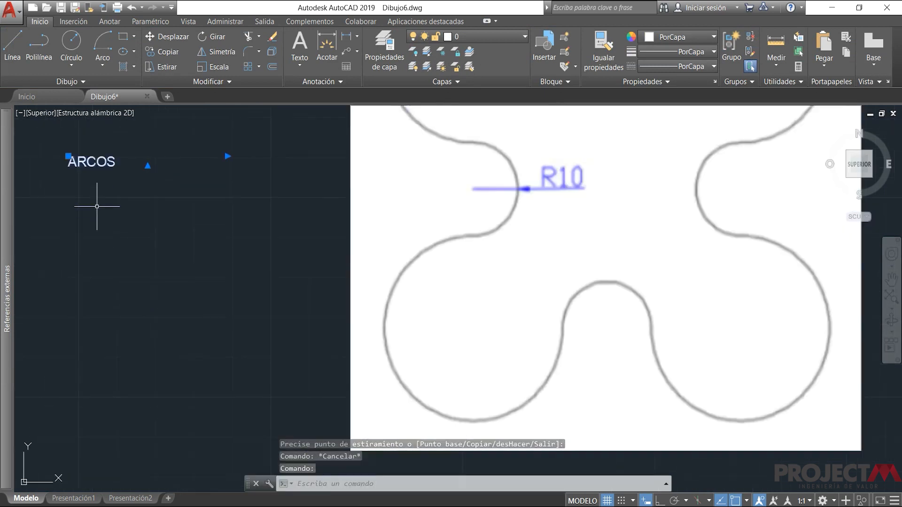
{"action": "double_click", "coordinate": [107, 162]}
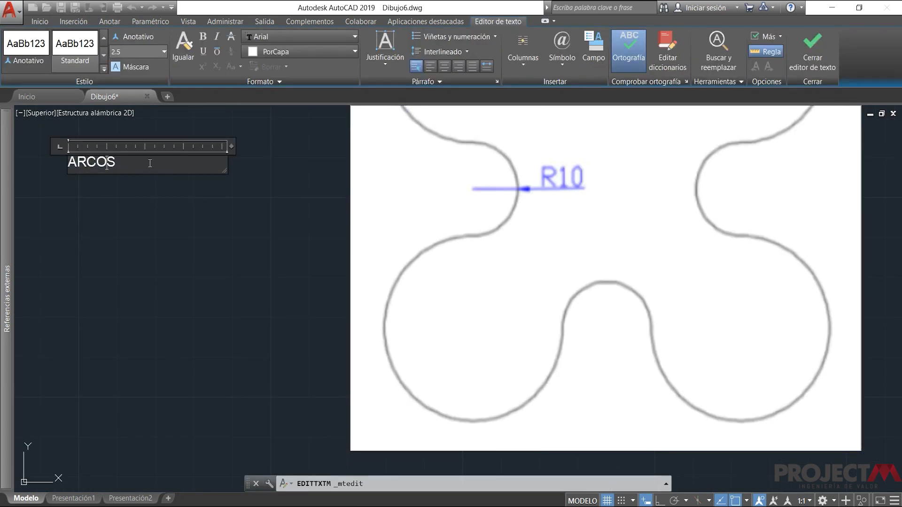
{"action": "key", "text": "Escape"}
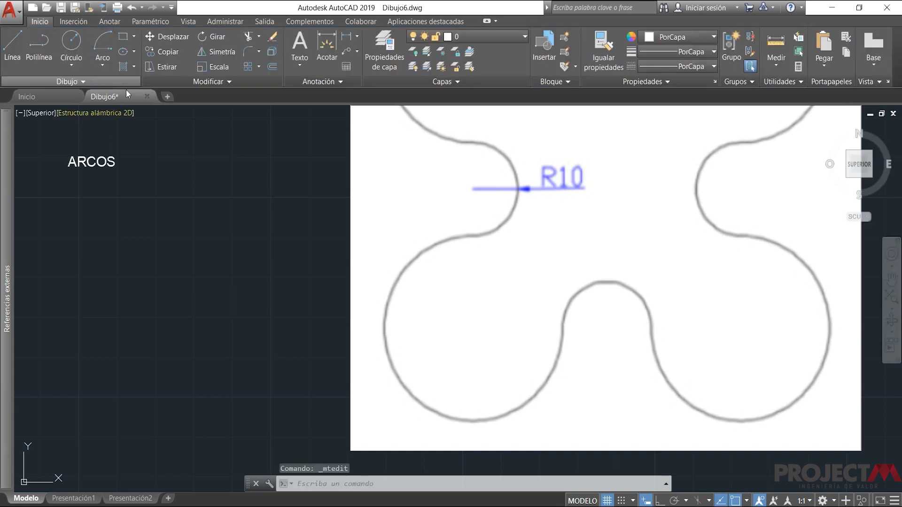
{"action": "left_click", "coordinate": [102, 165]}
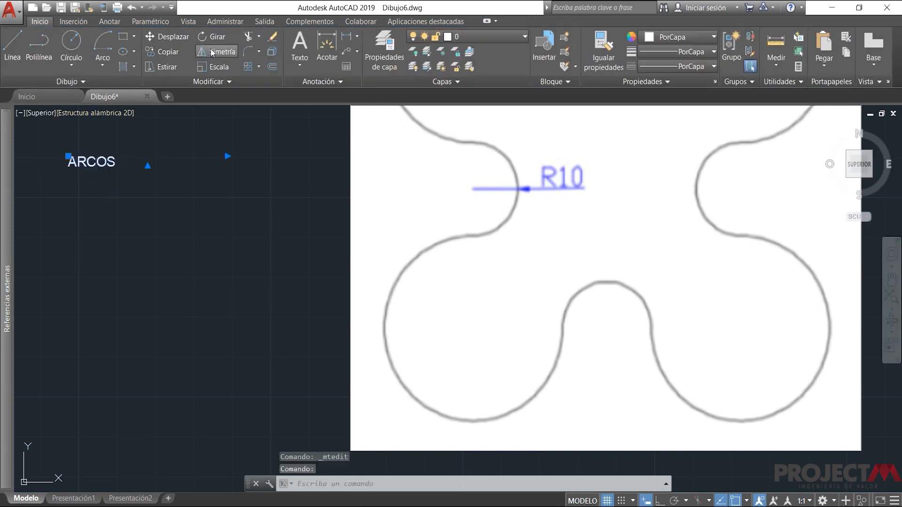
{"action": "left_click", "coordinate": [110, 21]}
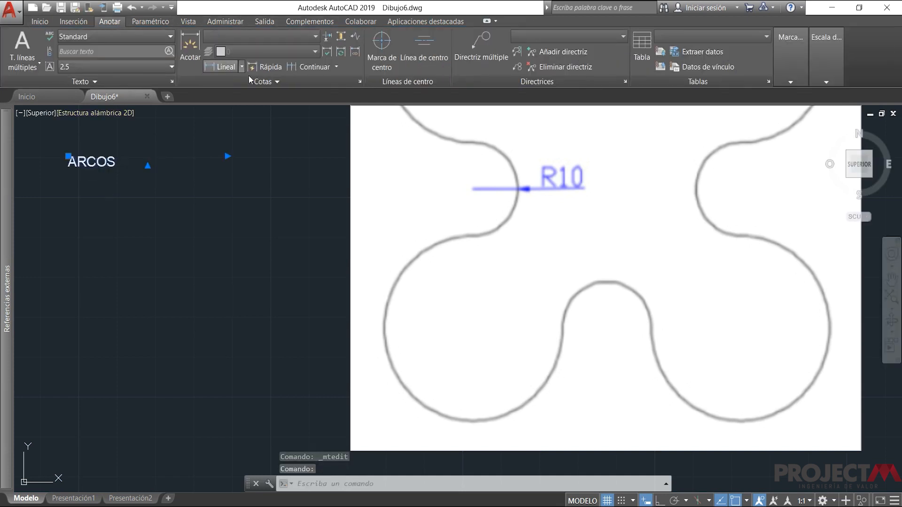
{"action": "left_click", "coordinate": [435, 23]}
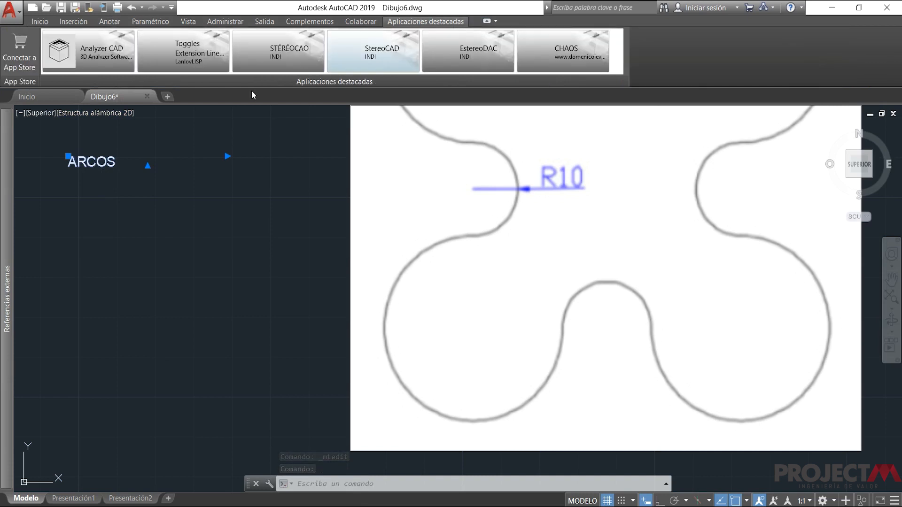
{"action": "key", "text": "Escape"}
{"action": "key", "text": "Escape"}
{"action": "left_click", "coordinate": [40, 22]}
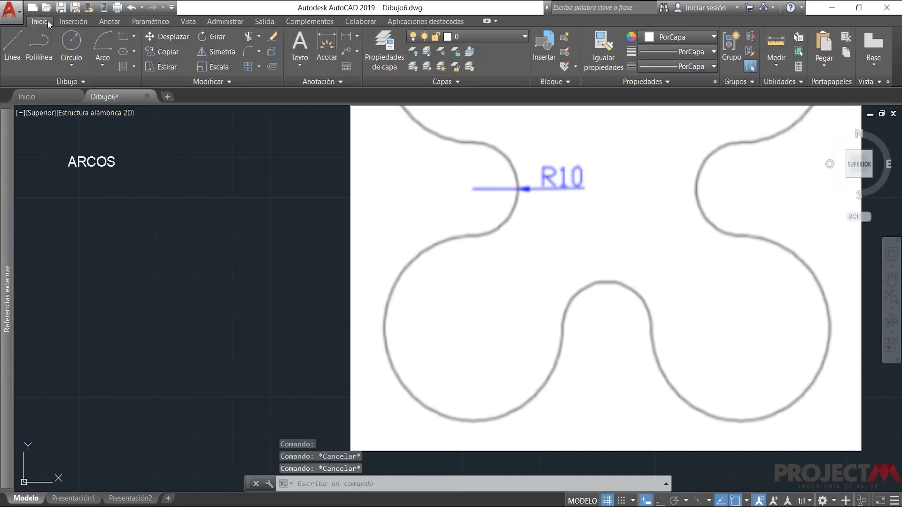
{"action": "left_click", "coordinate": [98, 163]}
{"action": "scroll", "coordinate": [120, 188], "scroll_direction": "down", "scroll_amount": 8}
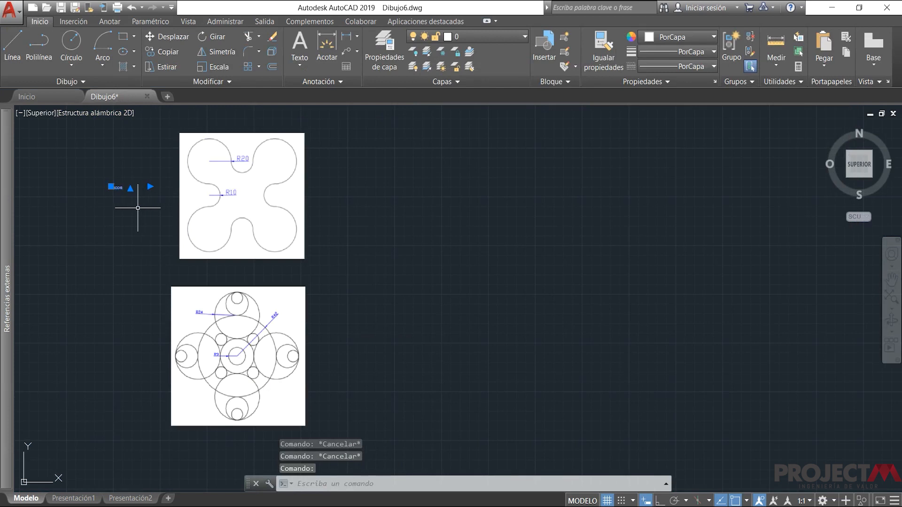
{"action": "key", "text": "Escape"}
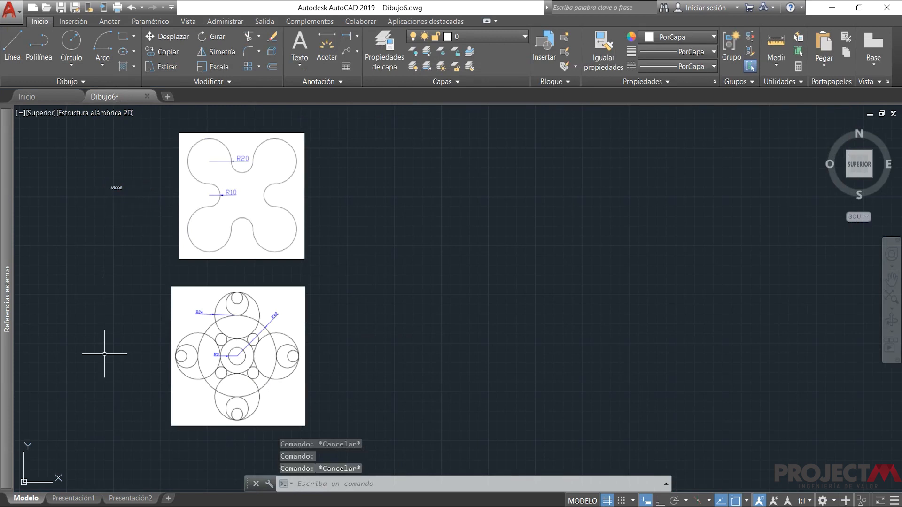
Copy the ARCOS label and paste the copy beside the Círculos image.
{"action": "left_click", "coordinate": [114, 187]}
{"action": "key", "text": "ctrl+c"}
{"action": "key", "text": "ctrl+v"}
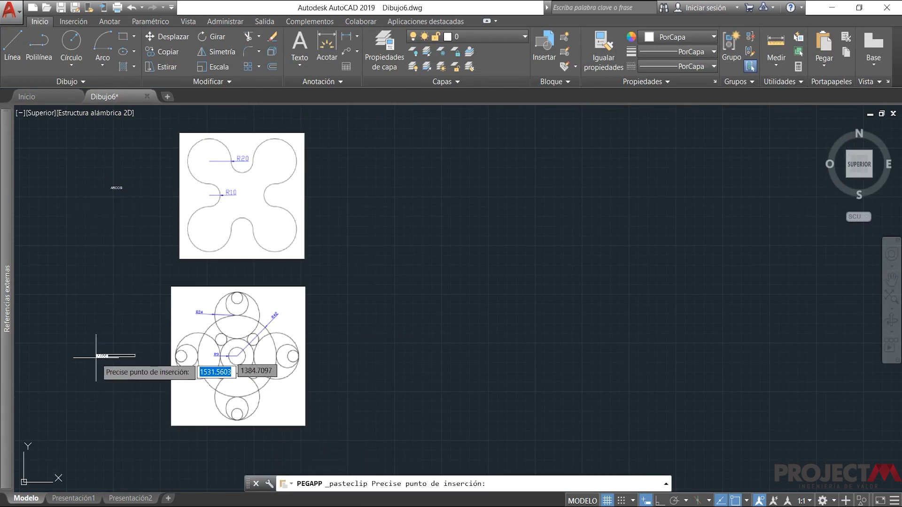
{"action": "left_click", "coordinate": [106, 360]}
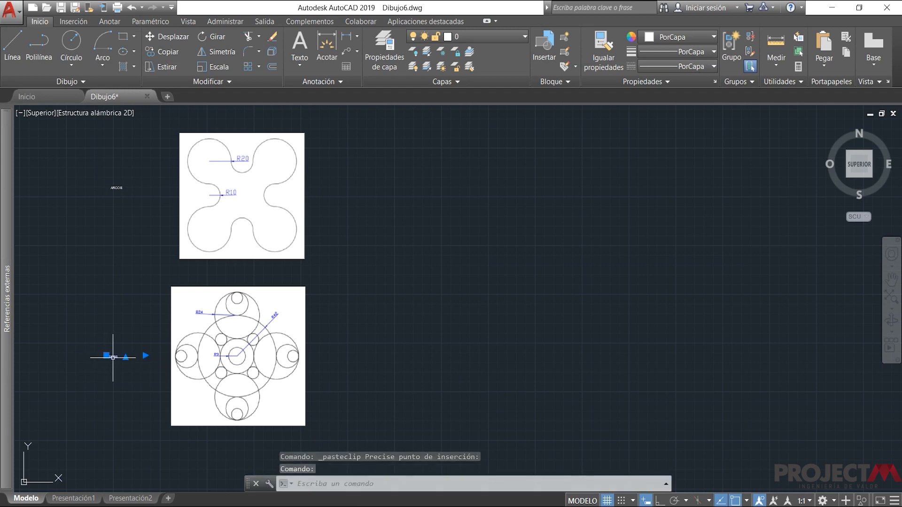
Set the text height of the copied label beside the Círculos image to 10.
{"action": "double_click", "coordinate": [110, 359]}
{"action": "double_click", "coordinate": [136, 360]}
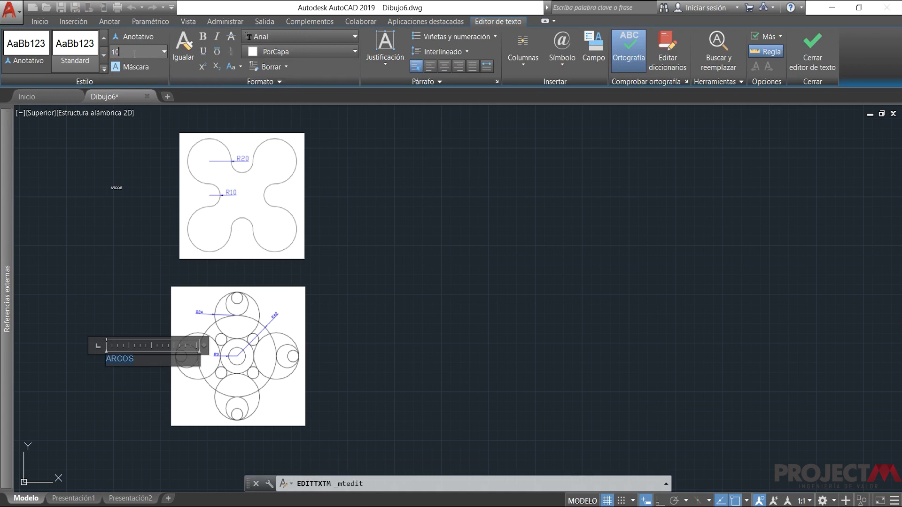
{"action": "key", "text": "Return"}
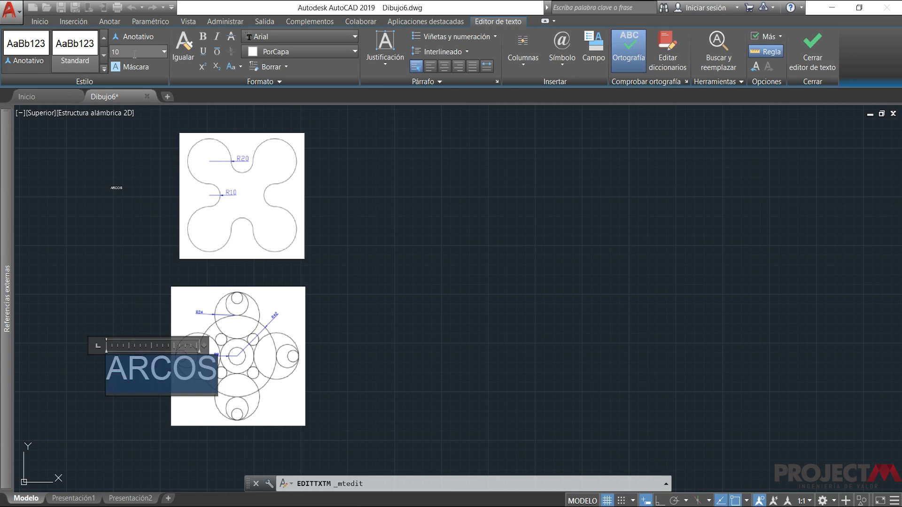
Change the copied label's text to CIRCULOS and move the label away from the Círculos image so they do not touch.
{"action": "left_click", "coordinate": [173, 375]}
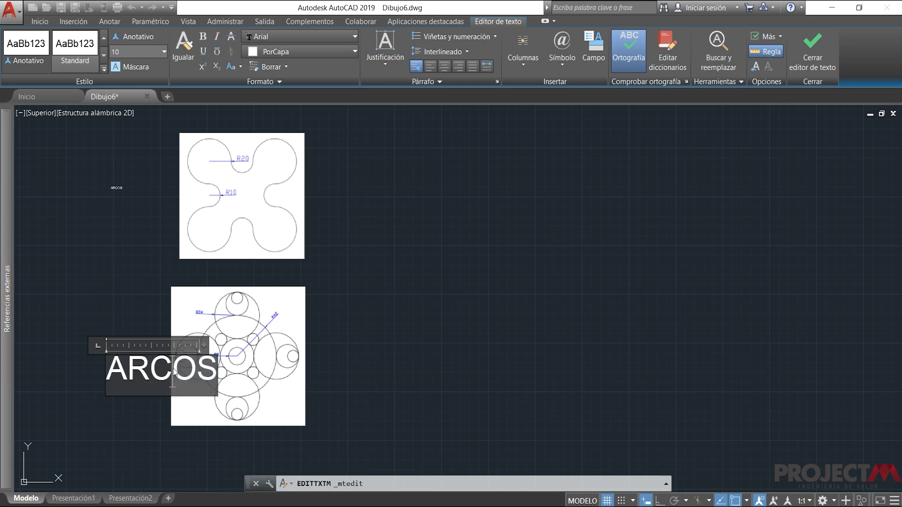
{"action": "double_click", "coordinate": [174, 375]}
{"action": "type", "text": "CIRDULOS"}
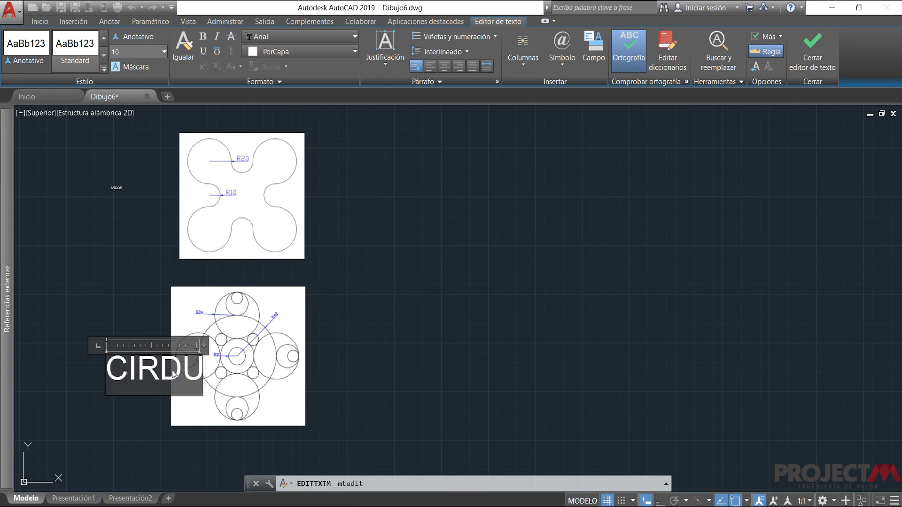
{"action": "key", "text": "BackSpace"}
{"action": "key", "text": "BackSpace"}
{"action": "key", "text": "BackSpace"}
{"action": "key", "text": "BackSpace"}
{"action": "key", "text": "BackSpace"}
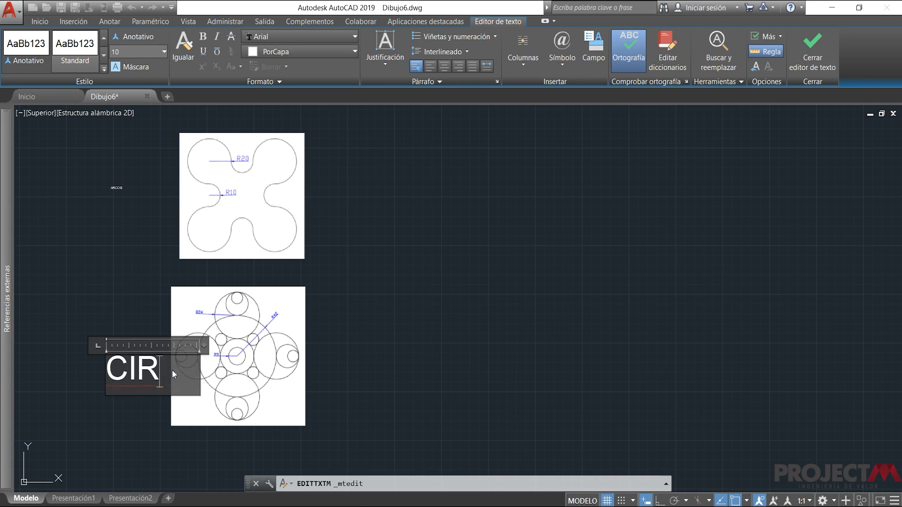
{"action": "type", "text": "CULOS"}
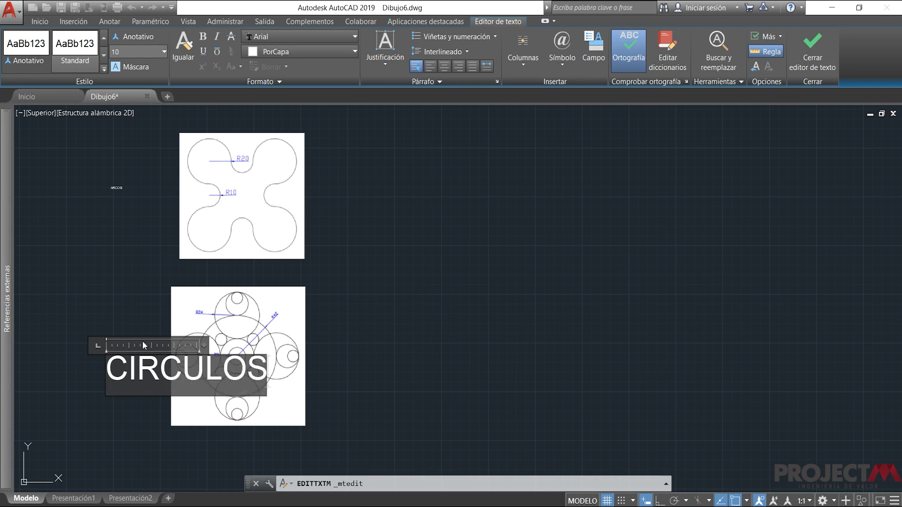
{"action": "left_click", "coordinate": [85, 350]}
{"action": "left_click", "coordinate": [111, 357]}
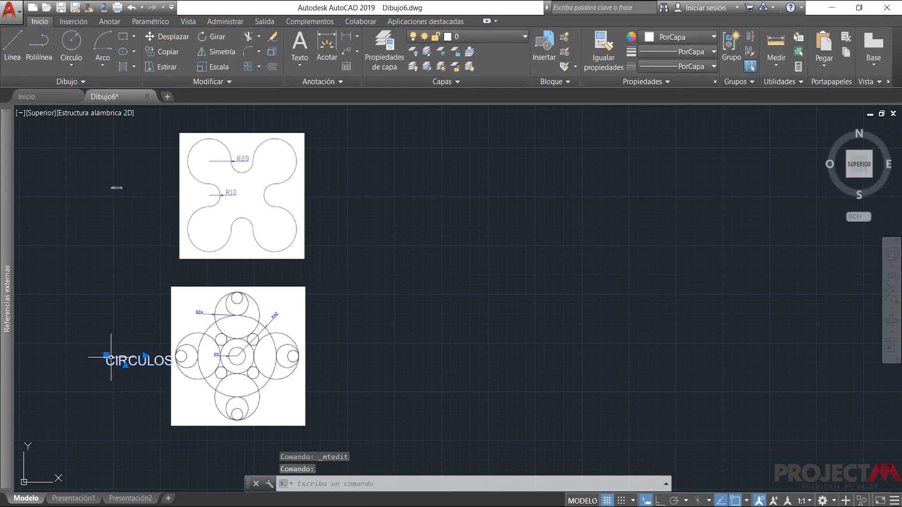
{"action": "left_click", "coordinate": [106, 355]}
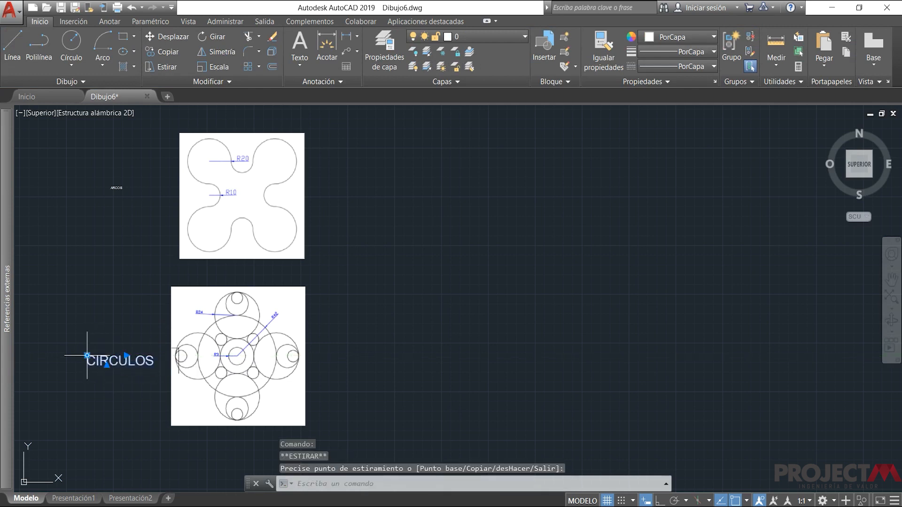
Set the text height of the ARCOS label beside the Arcos image to 10.
{"action": "double_click", "coordinate": [120, 187]}
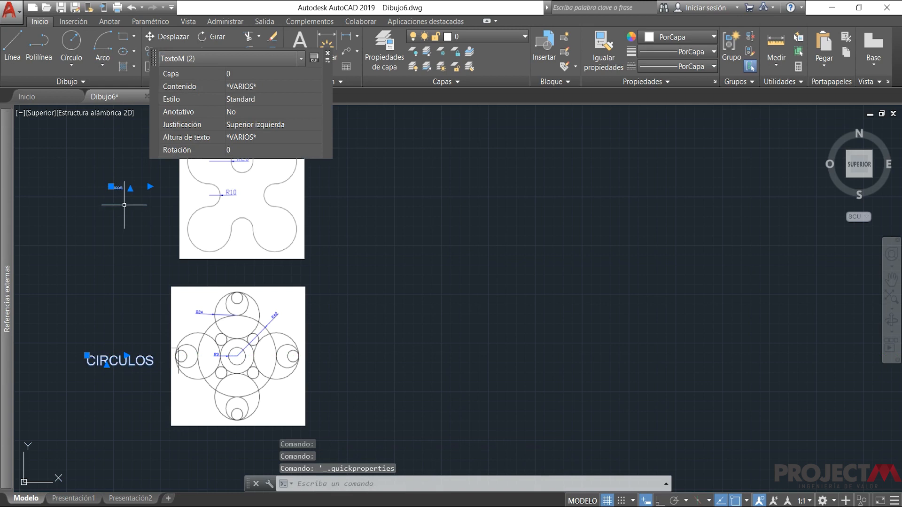
{"action": "key", "text": "Escape"}
{"action": "double_click", "coordinate": [123, 189]}
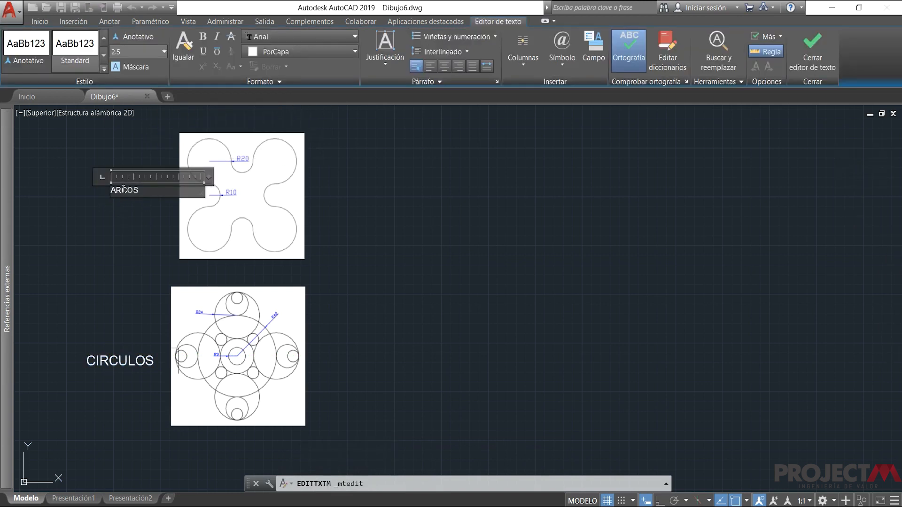
{"action": "left_click", "coordinate": [133, 53]}
{"action": "key", "text": "ctrl+a"}
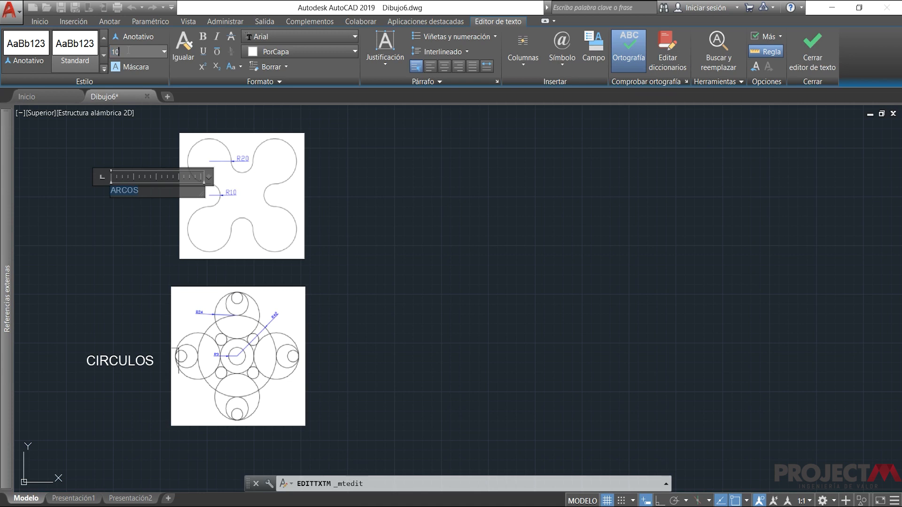
{"action": "left_click", "coordinate": [128, 49]}
{"action": "type", "text": "10"}
{"action": "key", "text": "Return"}
{"action": "left_click", "coordinate": [150, 262]}
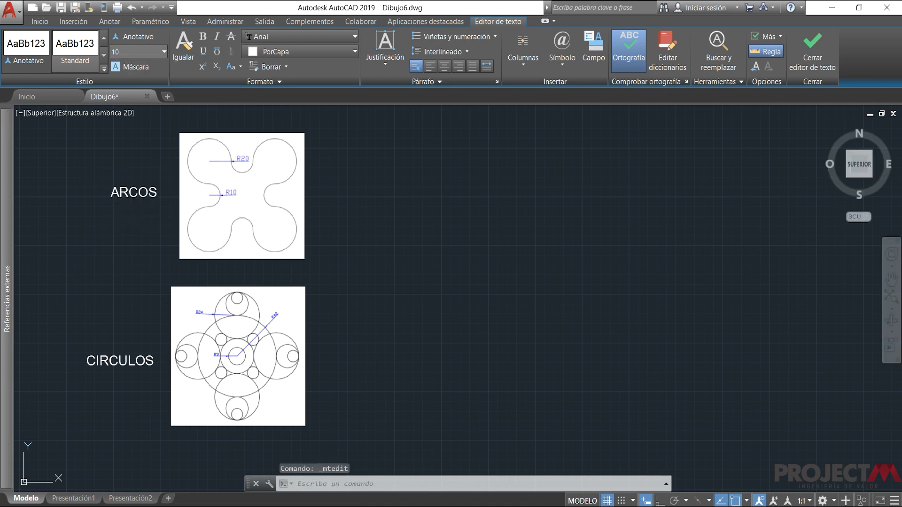
{"action": "key", "text": "Escape"}
Make Inicio, Centro, Fin the active arc method and leave the arc command without placing a point.
{"action": "scroll", "coordinate": [390, 247], "scroll_direction": "down", "scroll_amount": 1}
{"action": "middle_click_drag", "start_coordinate": [409, 330], "coordinate": [321, 359]}
{"action": "scroll", "coordinate": [321, 359], "scroll_direction": "up", "scroll_amount": 1}
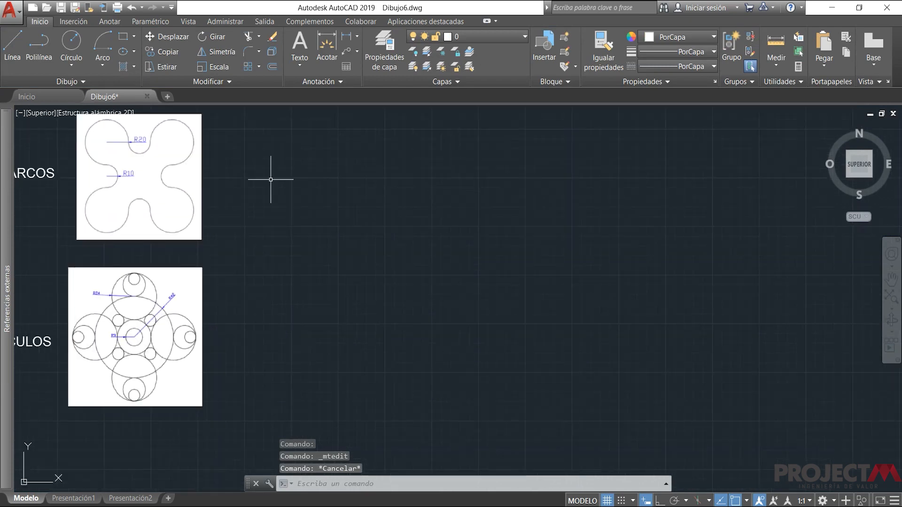
{"action": "middle_click_drag", "start_coordinate": [261, 199], "coordinate": [433, 362]}
{"action": "scroll", "coordinate": [431, 358], "scroll_direction": "up", "scroll_amount": 1}
{"action": "scroll", "coordinate": [338, 389], "scroll_direction": "up", "scroll_amount": 1}
{"action": "scroll", "coordinate": [256, 369], "scroll_direction": "down", "scroll_amount": 1}
{"action": "middle_click_drag", "start_coordinate": [299, 354], "coordinate": [334, 332]}
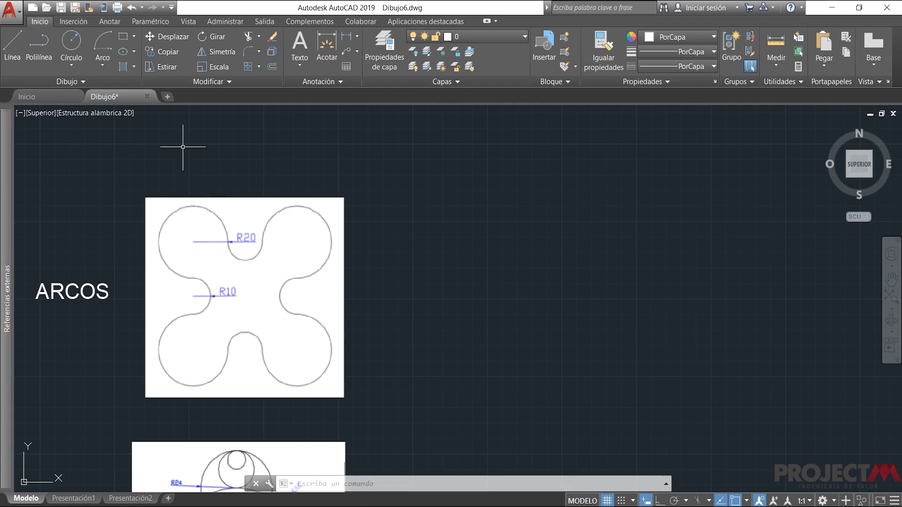
{"action": "left_click", "coordinate": [110, 60]}
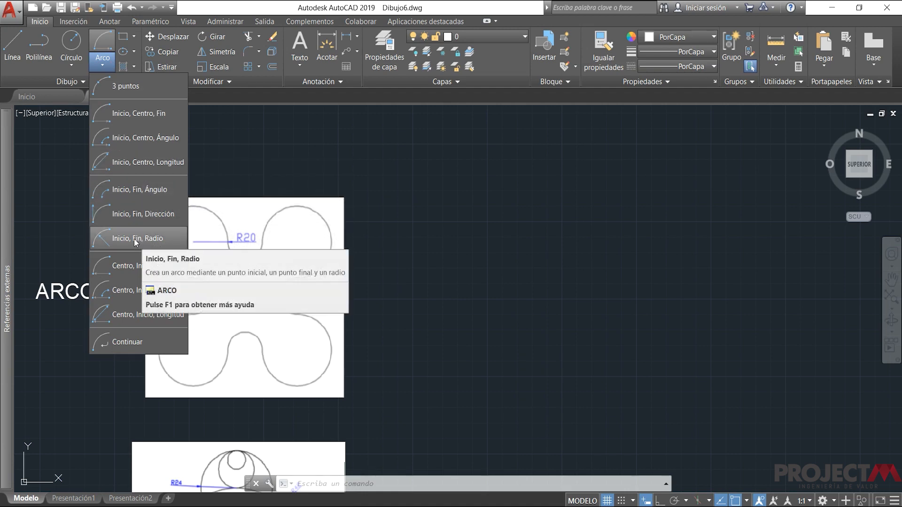
{"action": "left_click", "coordinate": [132, 117]}
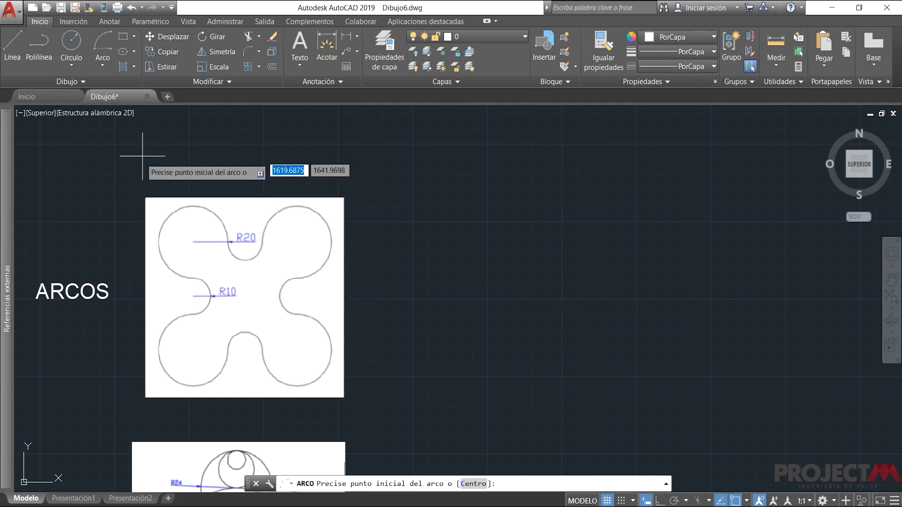
{"action": "key", "text": "Escape"}
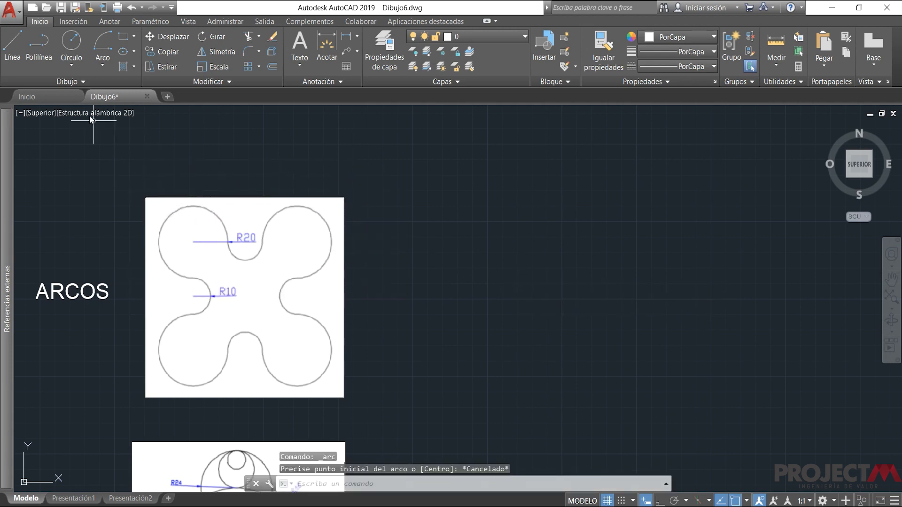
Set the object colour to black (0,0,0) and draw a vertical line about 20 units long through the R20 and R10 arc junction.
{"action": "left_click", "coordinate": [19, 44]}
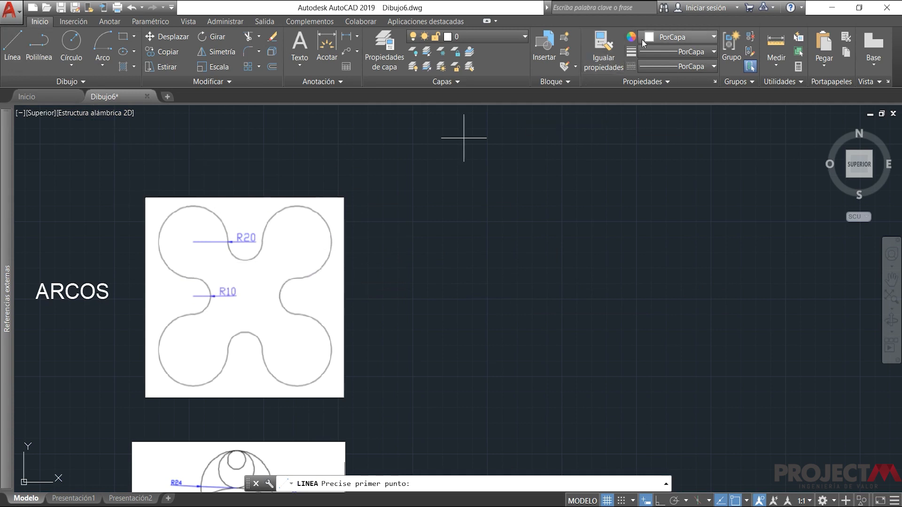
{"action": "left_click", "coordinate": [689, 41]}
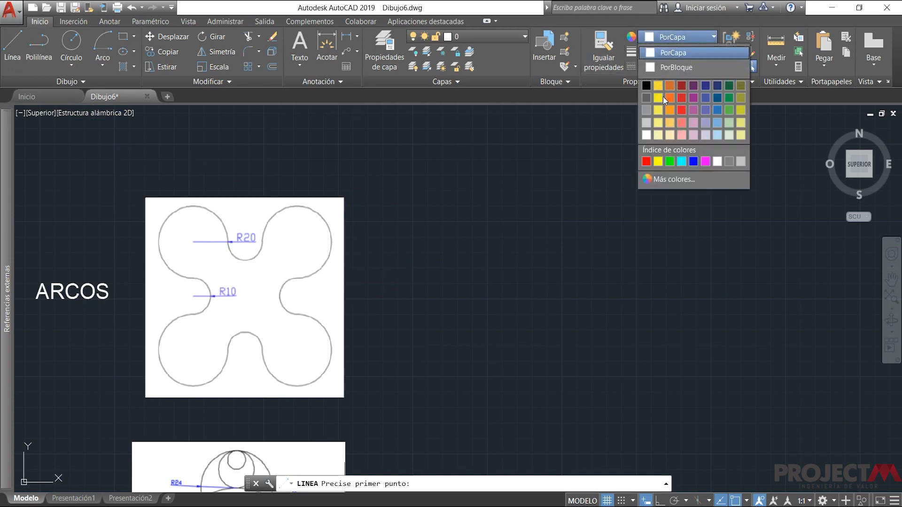
{"action": "left_click", "coordinate": [646, 85]}
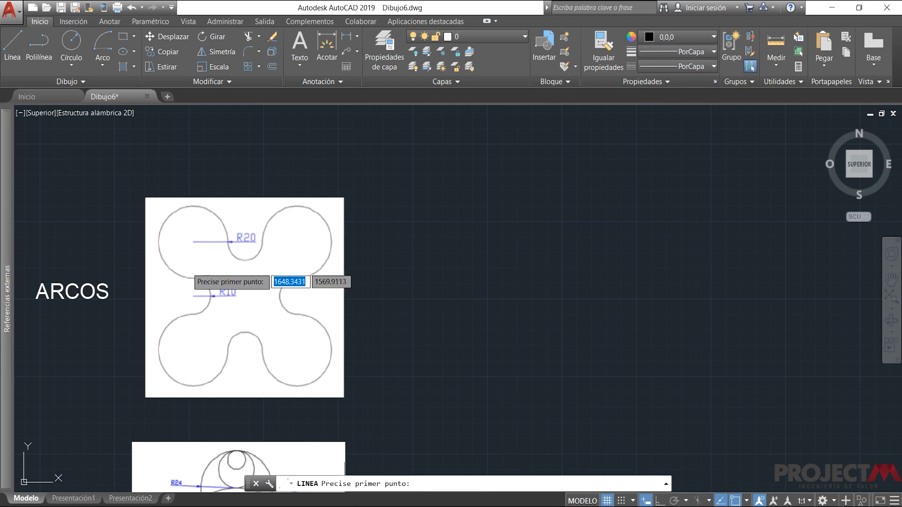
{"action": "left_click", "coordinate": [189, 298]}
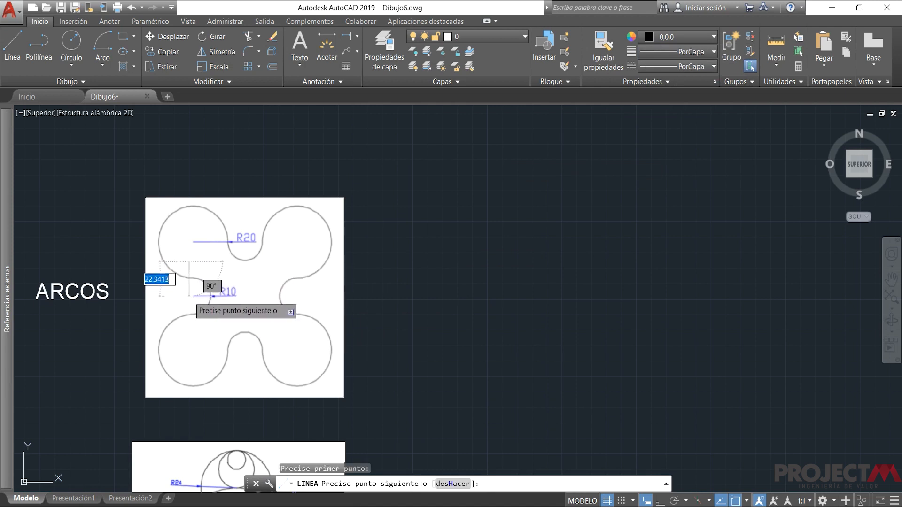
{"action": "left_click", "coordinate": [189, 294]}
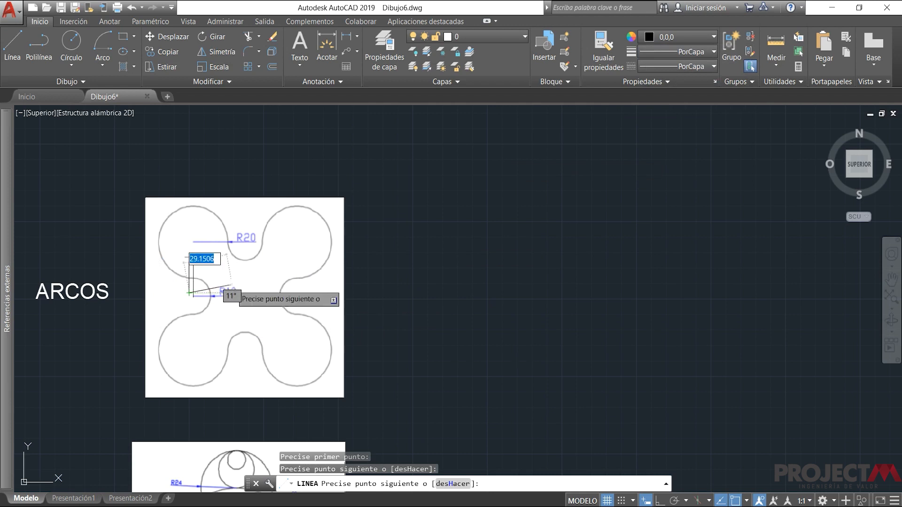
{"action": "key", "text": "Return"}
{"action": "key", "text": "Return"}
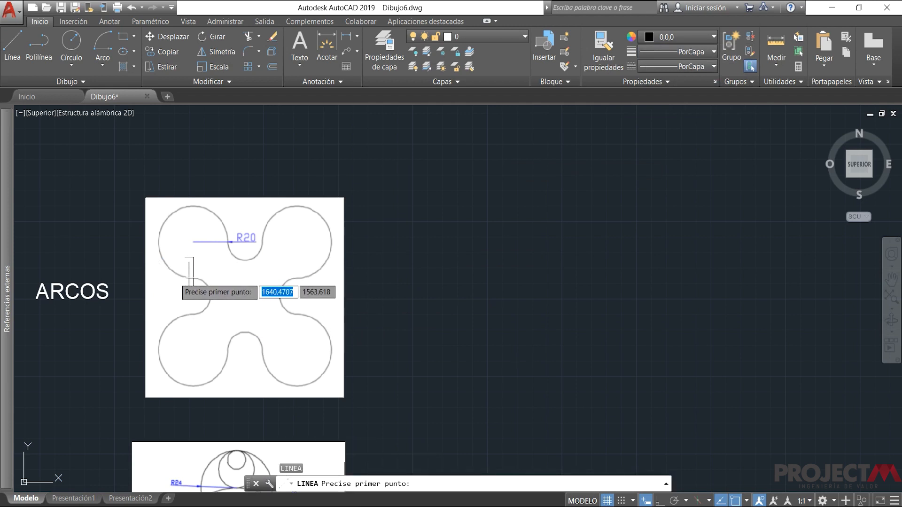
Draw a horizontal line about 22 units long across the vertical one to mark the arc junction with a cross.
{"action": "left_click", "coordinate": [189, 279]}
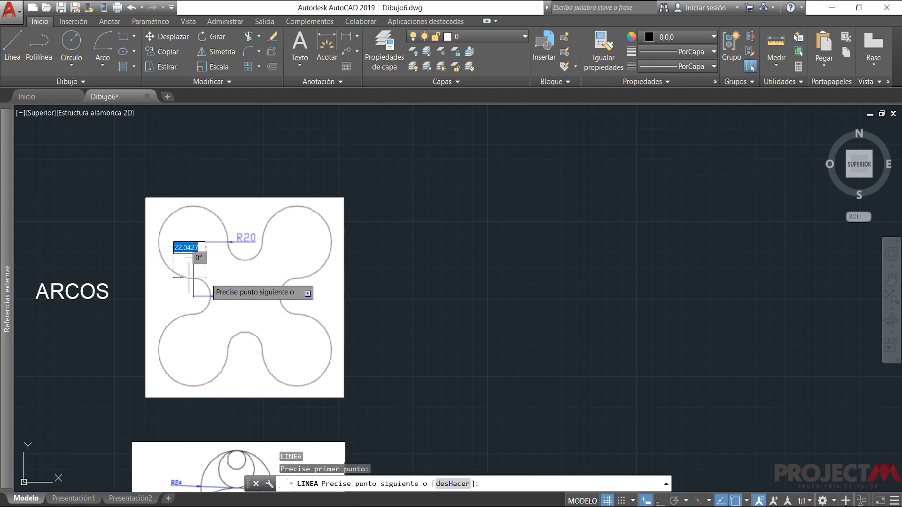
{"action": "key", "text": "Escape"}
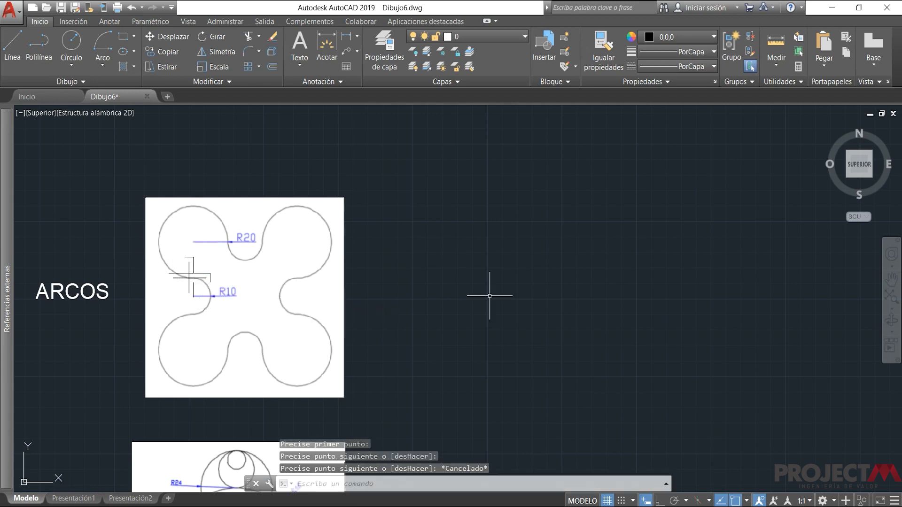
{"action": "key", "text": "Escape"}
{"action": "left_click", "coordinate": [189, 277]}
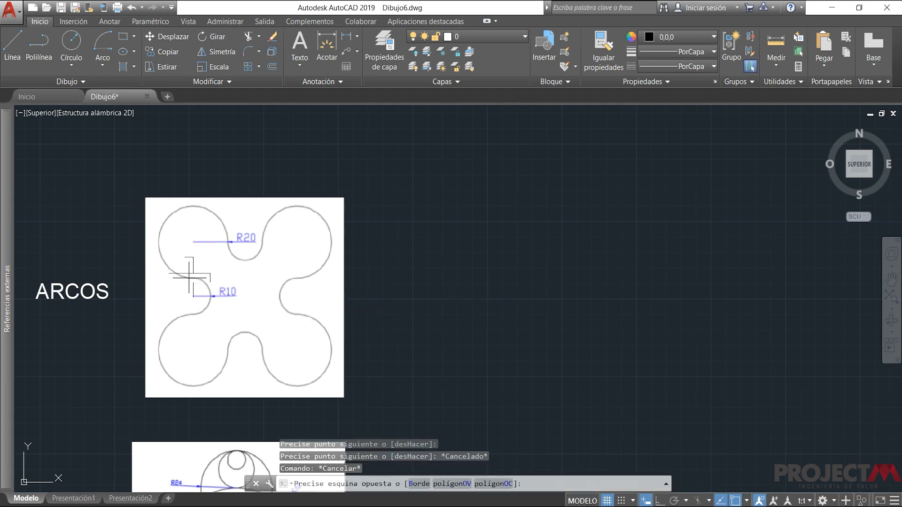
{"action": "scroll", "coordinate": [189, 277], "scroll_direction": "up", "scroll_amount": 5}
{"action": "key", "text": "Escape"}
{"action": "scroll", "coordinate": [244, 280], "scroll_direction": "down", "scroll_amount": 5}
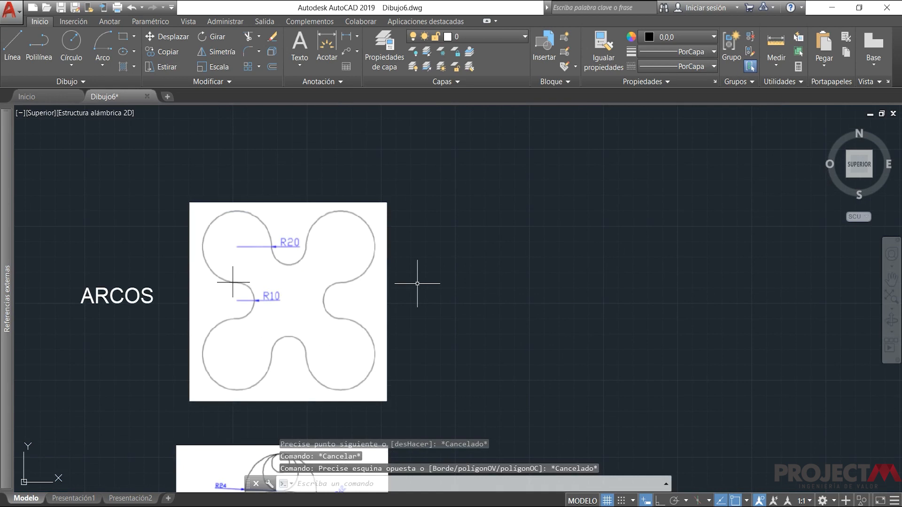
{"action": "scroll", "coordinate": [512, 260], "scroll_direction": "down", "scroll_amount": 3}
{"action": "scroll", "coordinate": [512, 260], "scroll_direction": "up", "scroll_amount": 3}
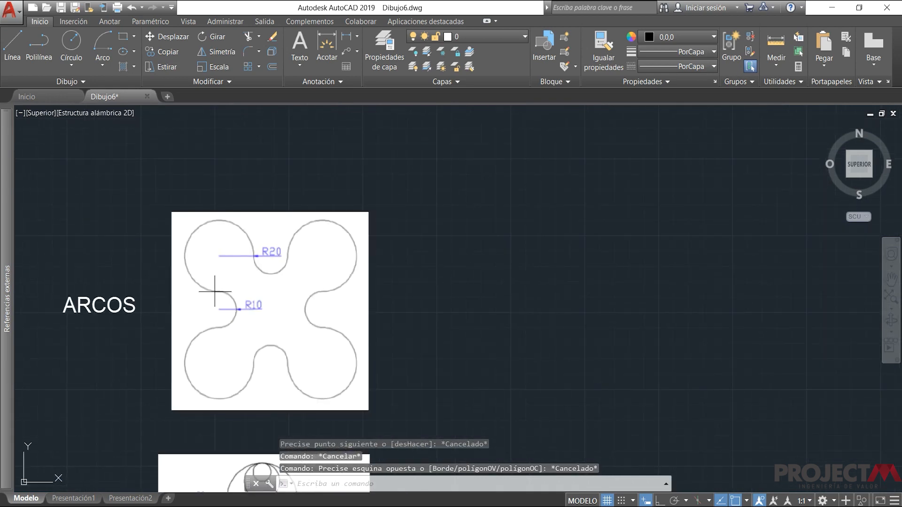
Start an arc in the empty area beside the Arcos image and, with Ortho on, place its centre 20 units above the start.
{"action": "left_click", "coordinate": [72, 47]}
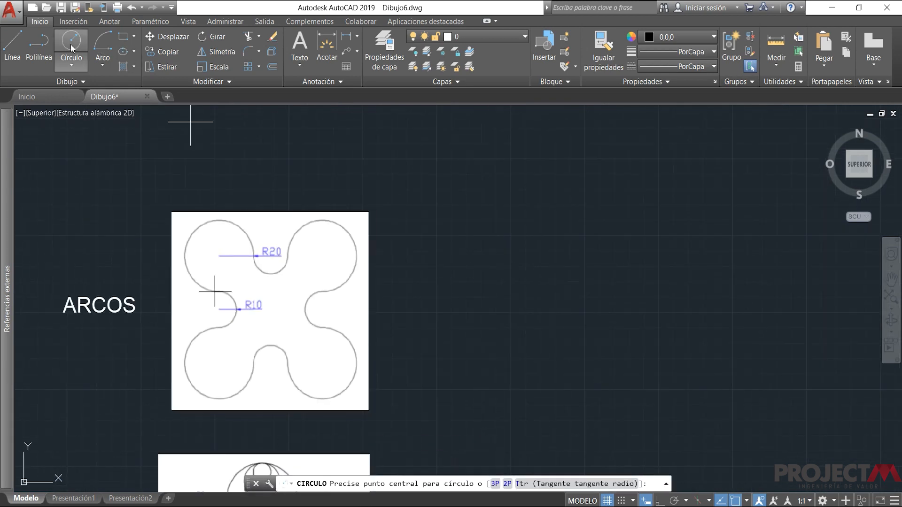
{"action": "left_click", "coordinate": [102, 47]}
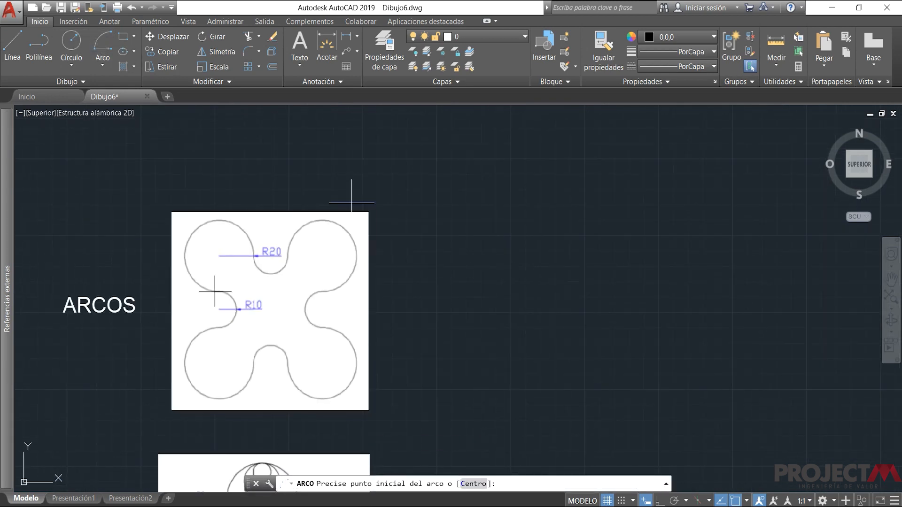
{"action": "left_click", "coordinate": [537, 281]}
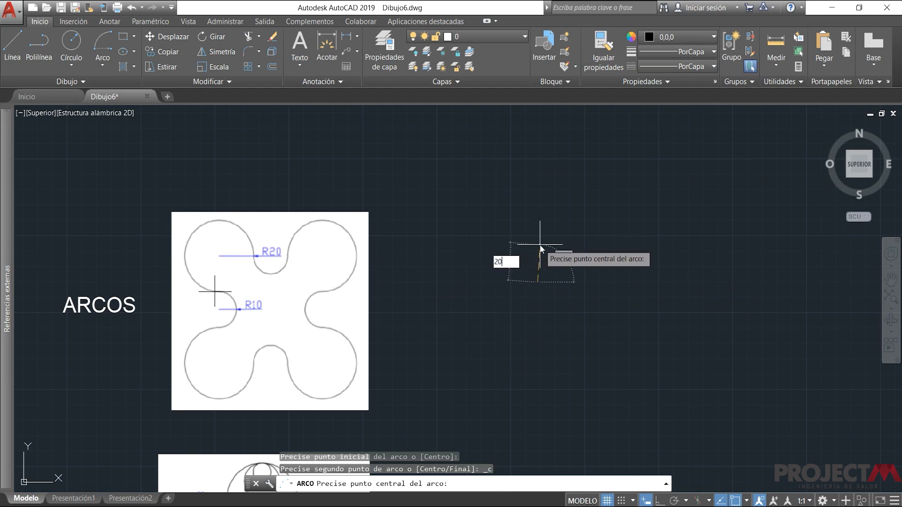
{"action": "left_click", "coordinate": [660, 501]}
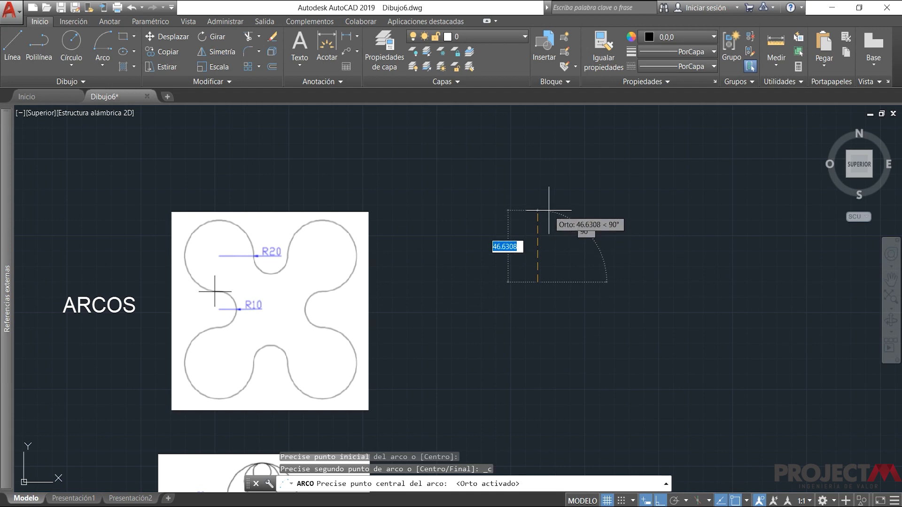
{"action": "type", "text": "20"}
{"action": "key", "text": "Return"}
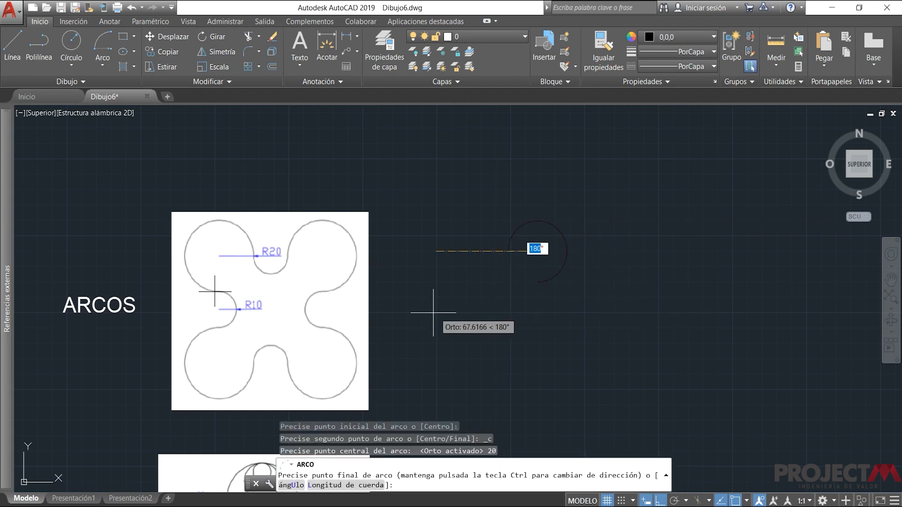
Set the object colour to PorCapa and cancel the unfinished arc.
{"action": "left_click", "coordinate": [664, 38]}
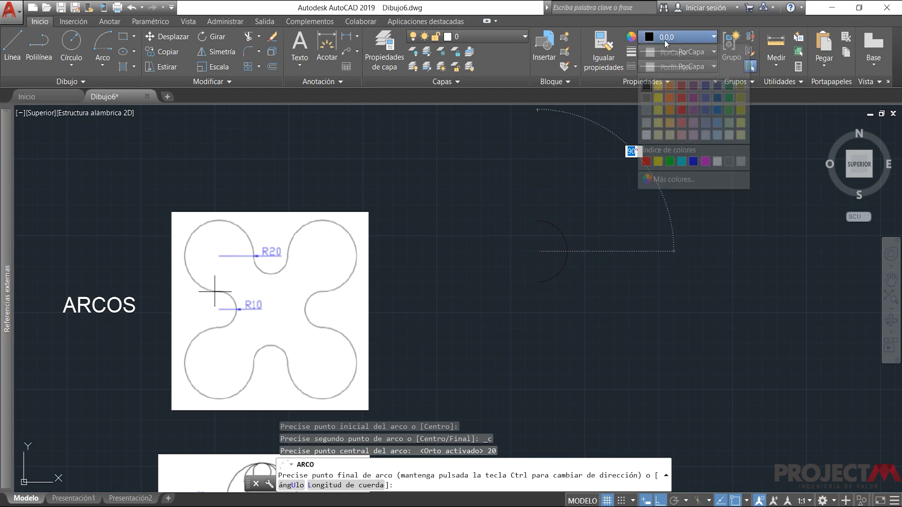
{"action": "left_click", "coordinate": [671, 53]}
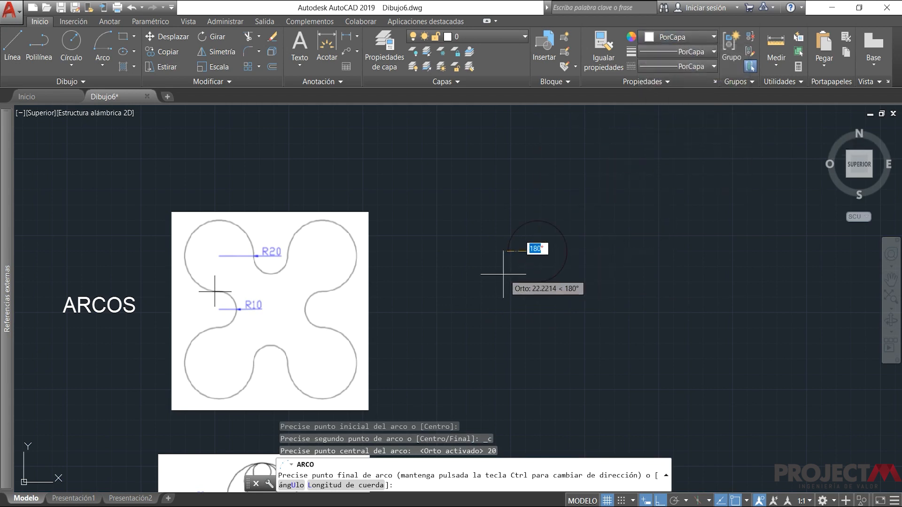
{"action": "key", "text": "Escape"}
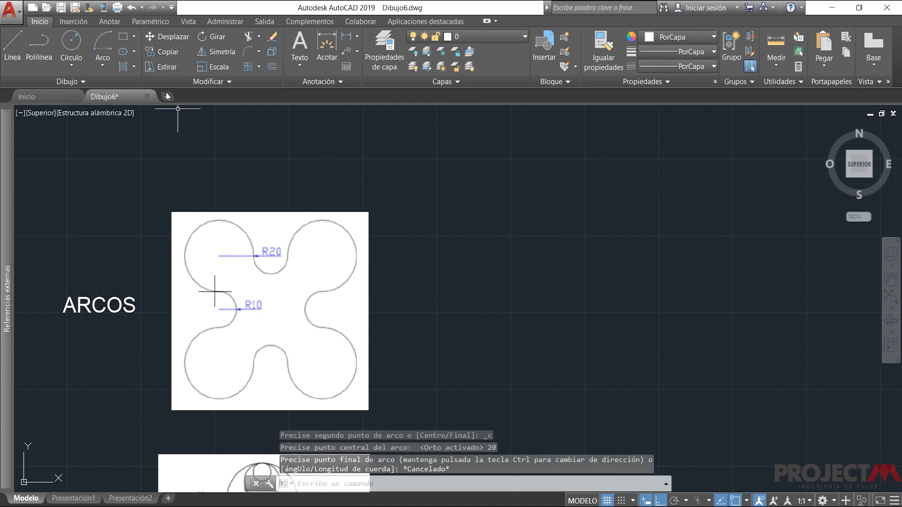
Draw a three-quarter arc beside the Arcos image with its centre 20 units above the start point and its end at 0°.
{"action": "left_click", "coordinate": [97, 40]}
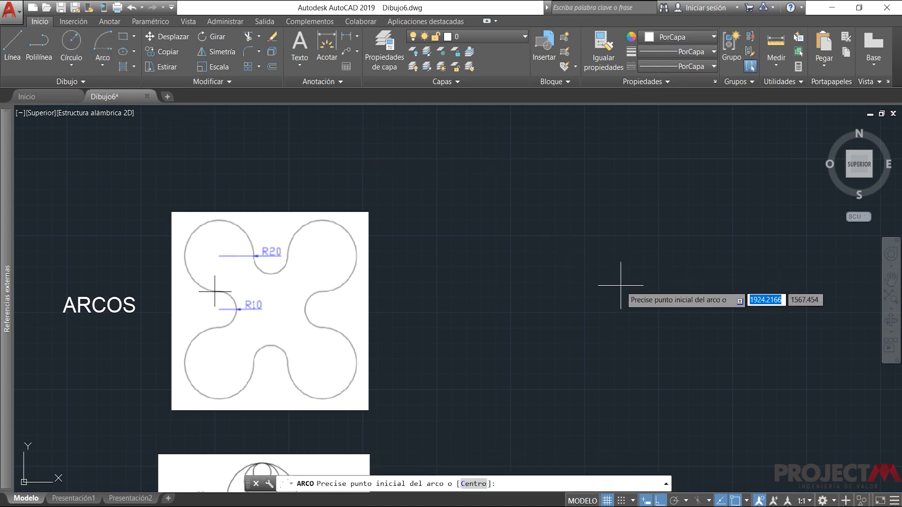
{"action": "left_click", "coordinate": [552, 290]}
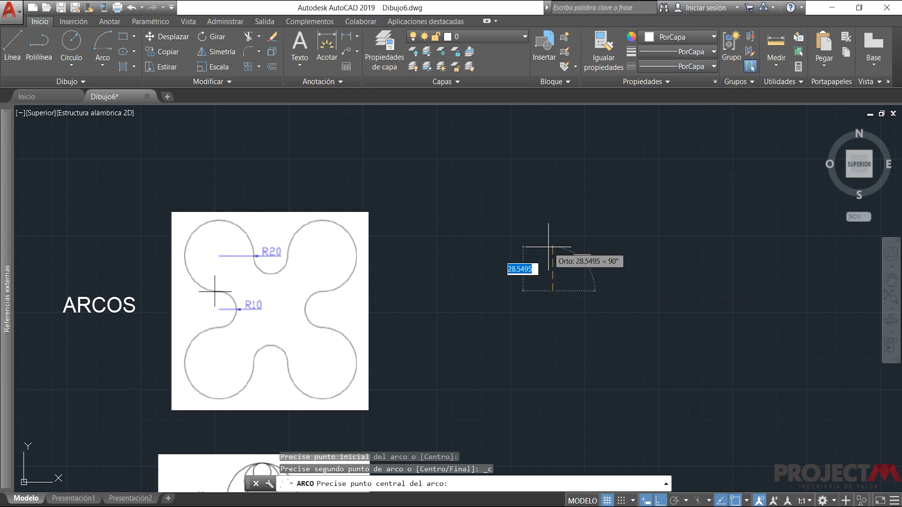
{"action": "type", "text": "20"}
{"action": "key", "text": "Return"}
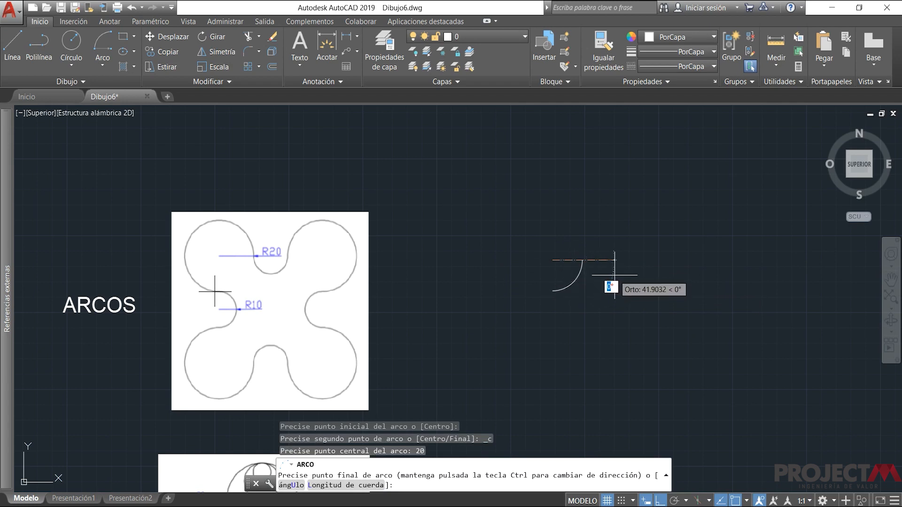
{"action": "left_click", "coordinate": [589, 259]}
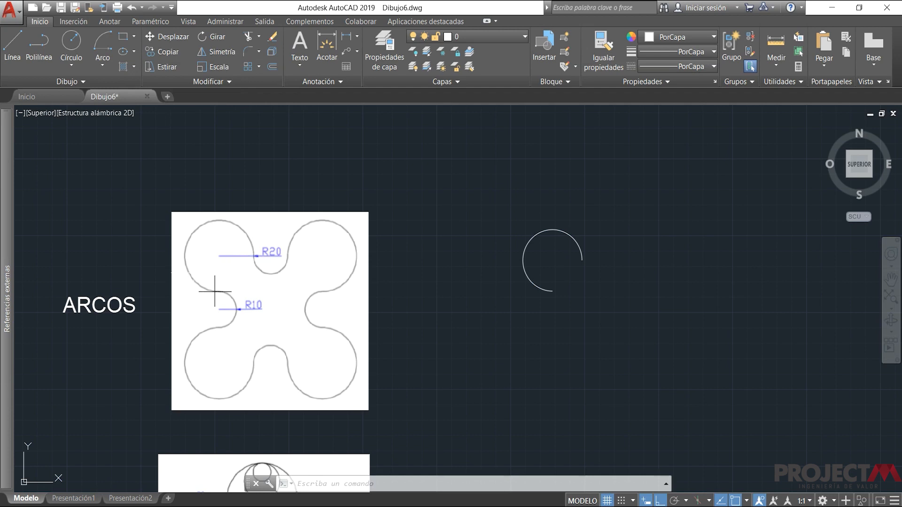
Move the marker cross, with Ortho off, from its current junction to the R20 arrowhead where the large arc meets the upper small arc.
{"action": "mouse_move", "coordinate": [160, 271]}
{"action": "left_mouse_down"}
{"action": "mouse_move", "coordinate": [266, 302]}
{"action": "mouse_move", "coordinate": [263, 275]}
{"action": "left_mouse_up"}
{"action": "left_click_drag", "start_coordinate": [139, 266], "coordinate": [225, 314]}
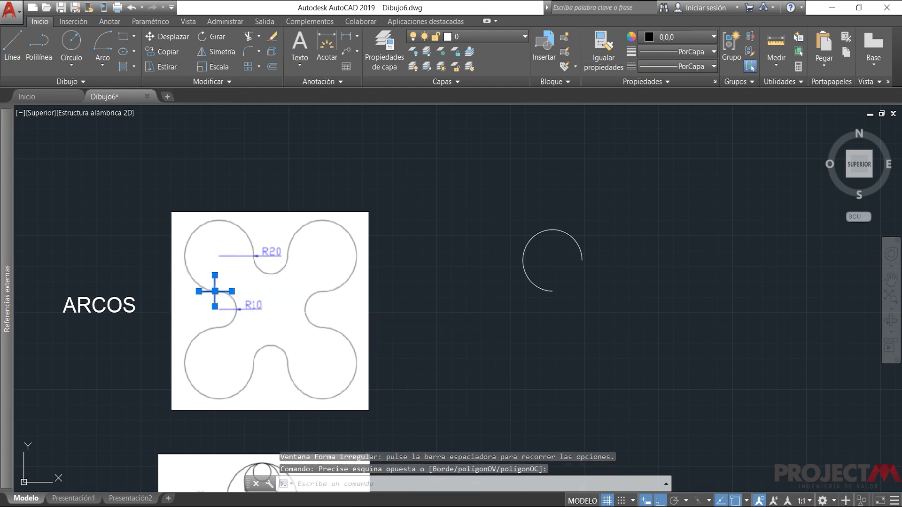
{"action": "left_click", "coordinate": [167, 37]}
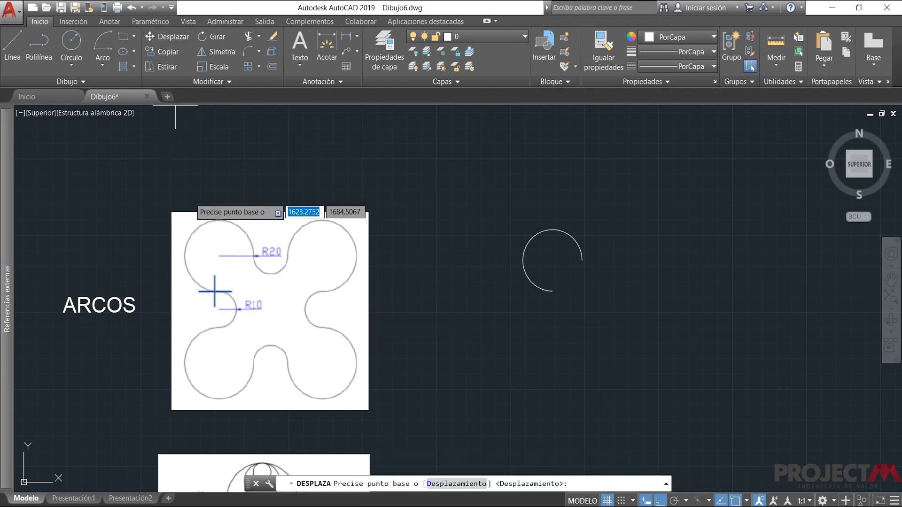
{"action": "left_click", "coordinate": [215, 292]}
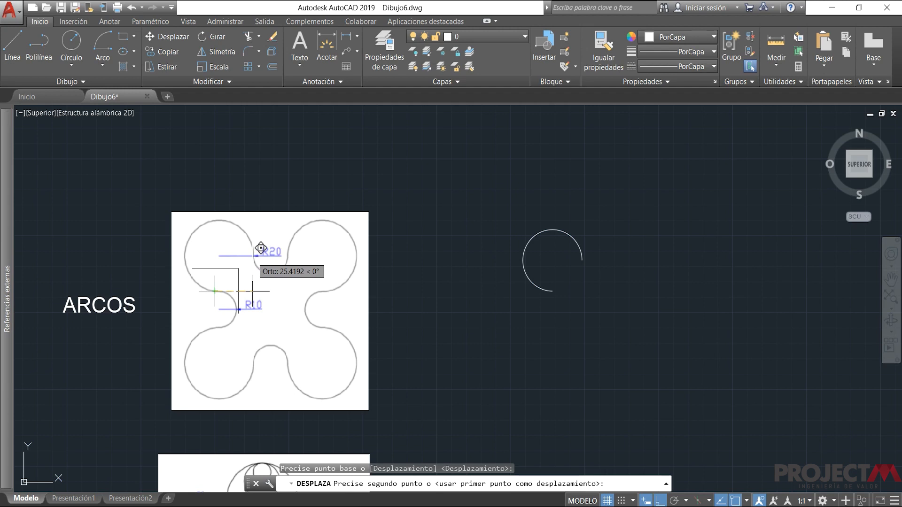
{"action": "key", "text": "F8"}
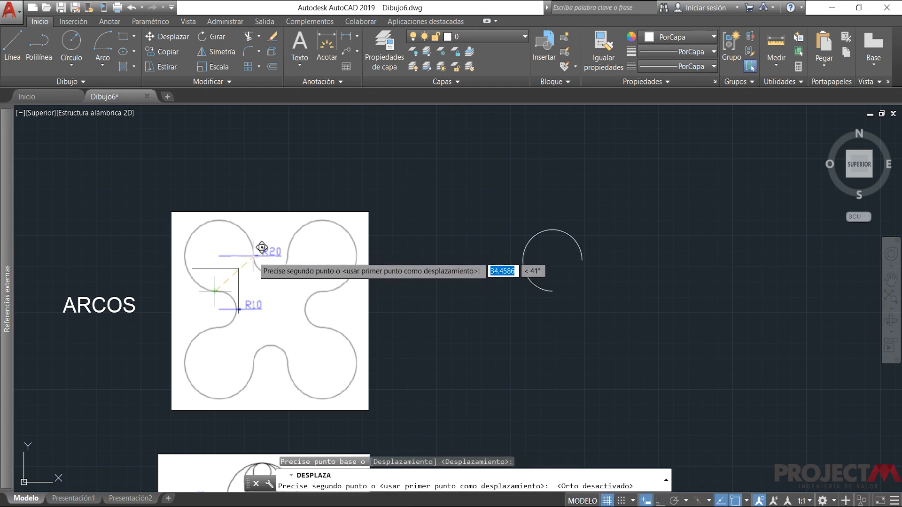
{"action": "left_click", "coordinate": [254, 256]}
{"action": "key", "text": "Escape"}
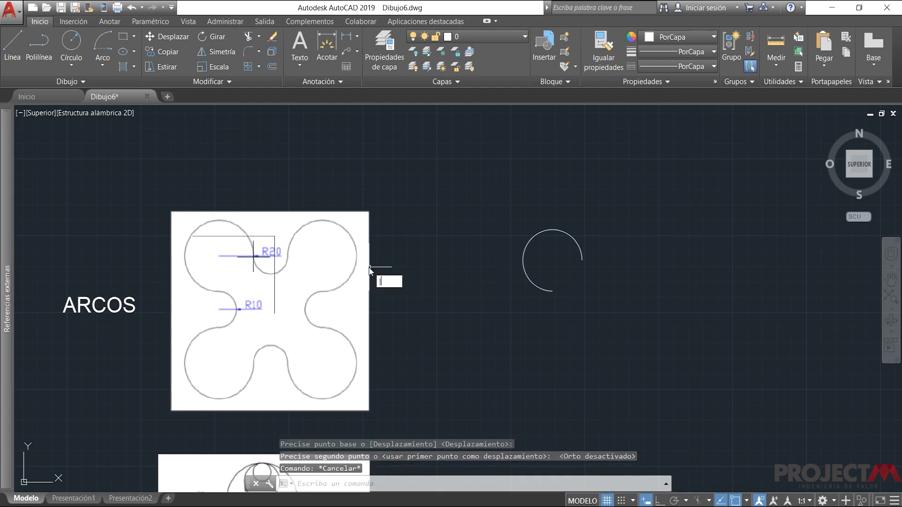
{"action": "left_click", "coordinate": [412, 227]}
{"action": "key", "text": "Escape"}
{"action": "left_click", "coordinate": [404, 210]}
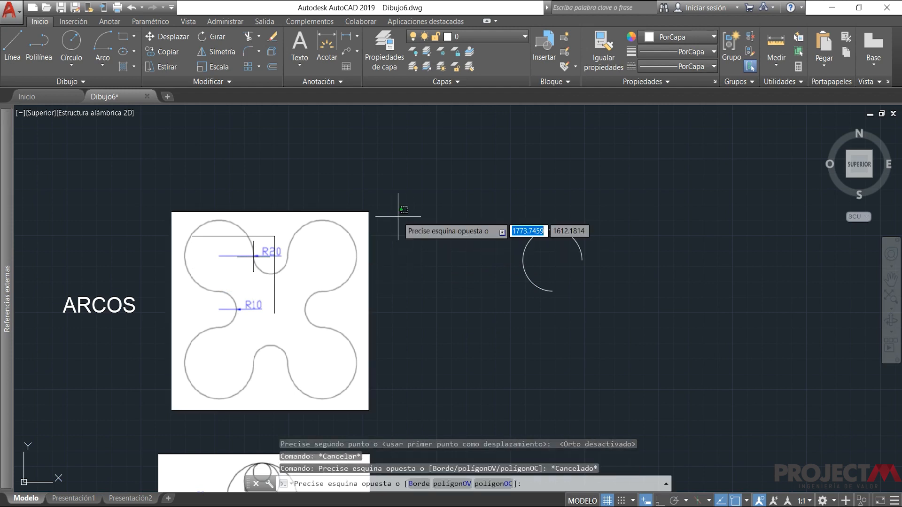
{"action": "key", "text": "Escape"}
Start an Inicio, Fin, Radio arc at the 0° end of the R20 arc and turn Ortho on.
{"action": "scroll", "coordinate": [256, 257], "scroll_direction": "up", "scroll_amount": 2}
{"action": "scroll", "coordinate": [261, 258], "scroll_direction": "down", "scroll_amount": 1}
{"action": "scroll", "coordinate": [263, 263], "scroll_direction": "up", "scroll_amount": 2}
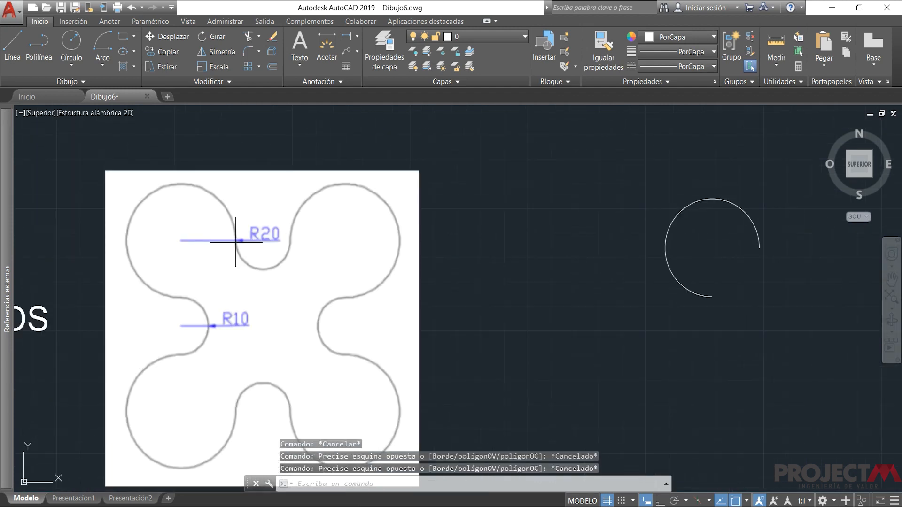
{"action": "scroll", "coordinate": [255, 253], "scroll_direction": "down", "scroll_amount": 2}
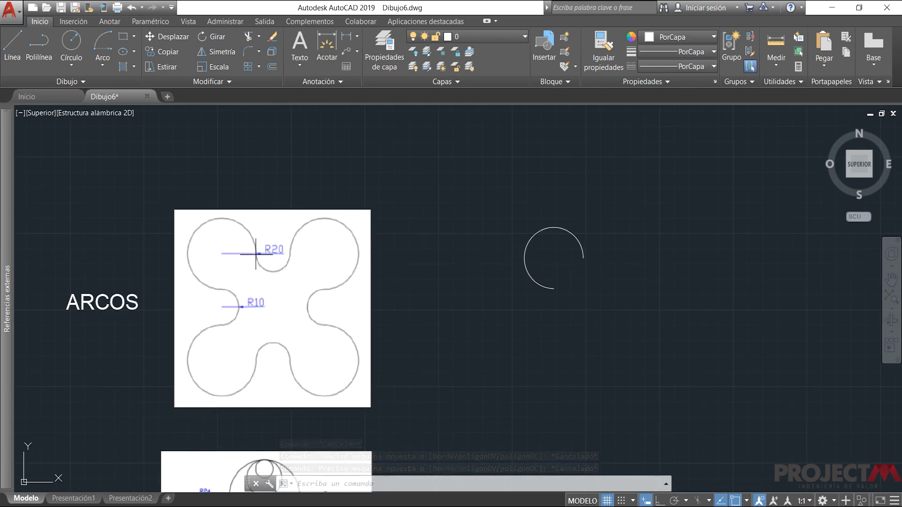
{"action": "left_click", "coordinate": [102, 65]}
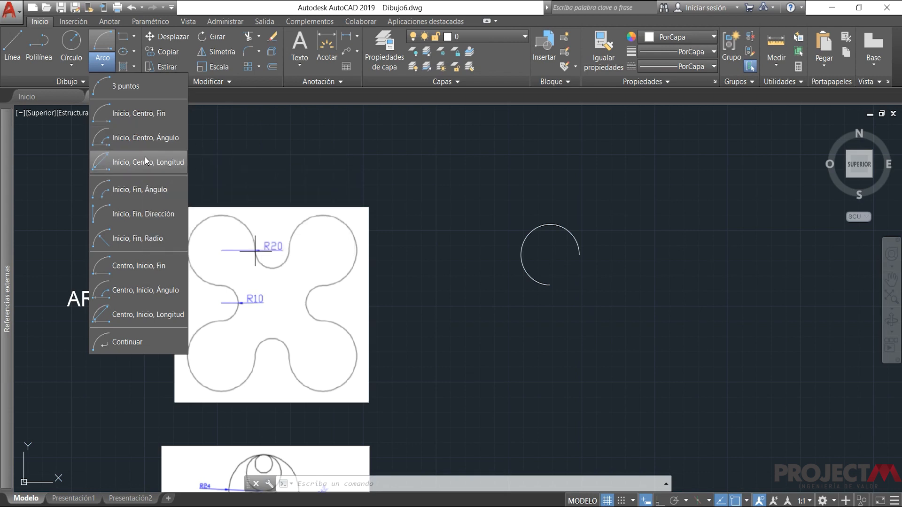
{"action": "left_click", "coordinate": [128, 237]}
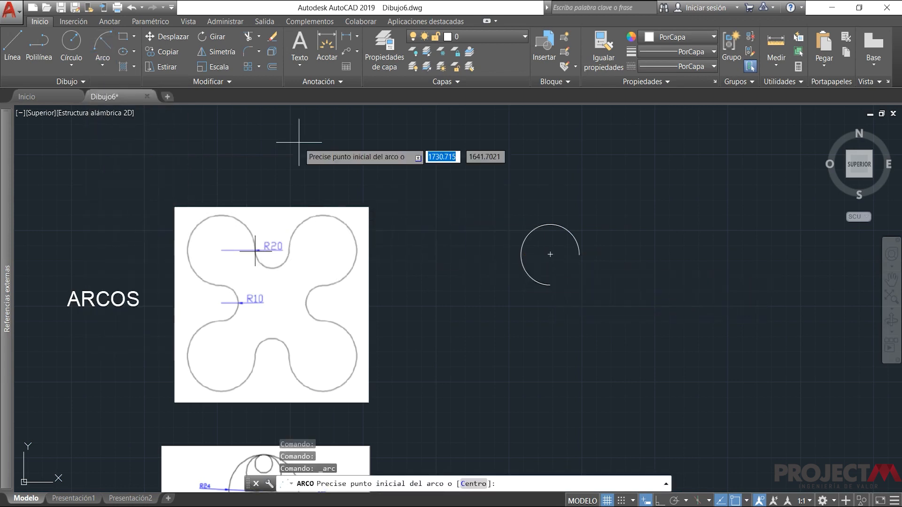
{"action": "left_click", "coordinate": [102, 65]}
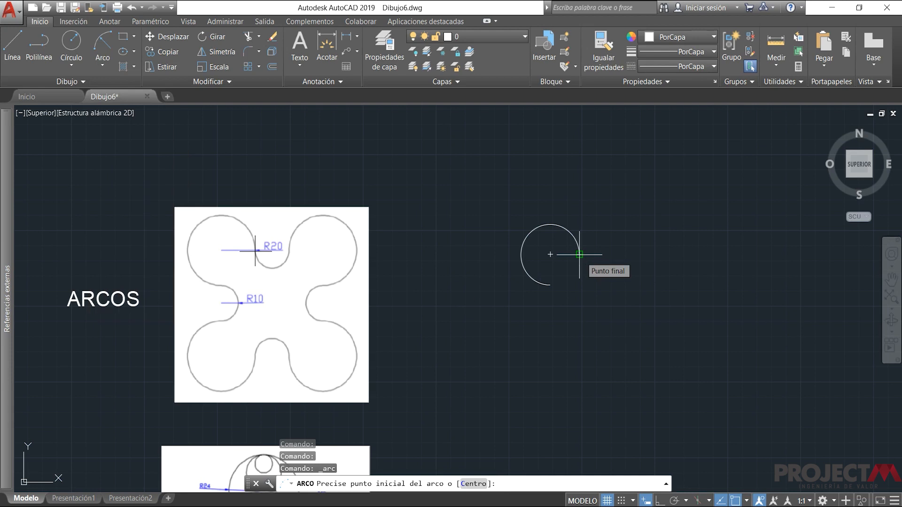
{"action": "left_click", "coordinate": [579, 254]}
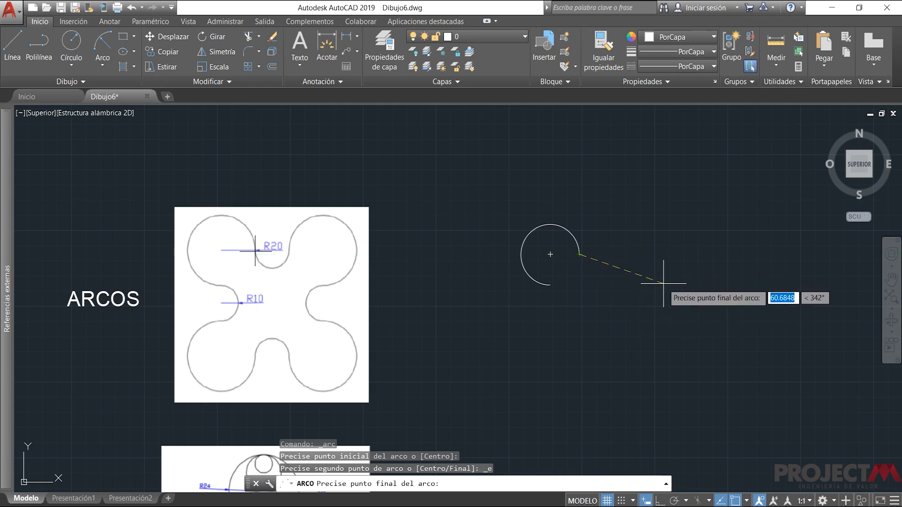
{"action": "left_click", "coordinate": [659, 500]}
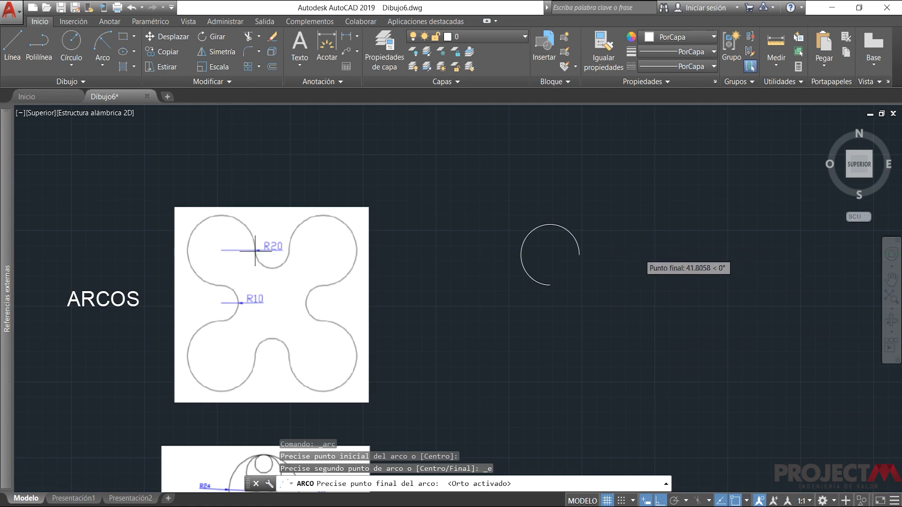
Place the arc's end point 20 units away at 0° and give it a radius of 10.
{"action": "scroll", "coordinate": [628, 253], "scroll_direction": "up", "scroll_amount": 2}
{"action": "scroll", "coordinate": [621, 387], "scroll_direction": "down", "scroll_amount": 2}
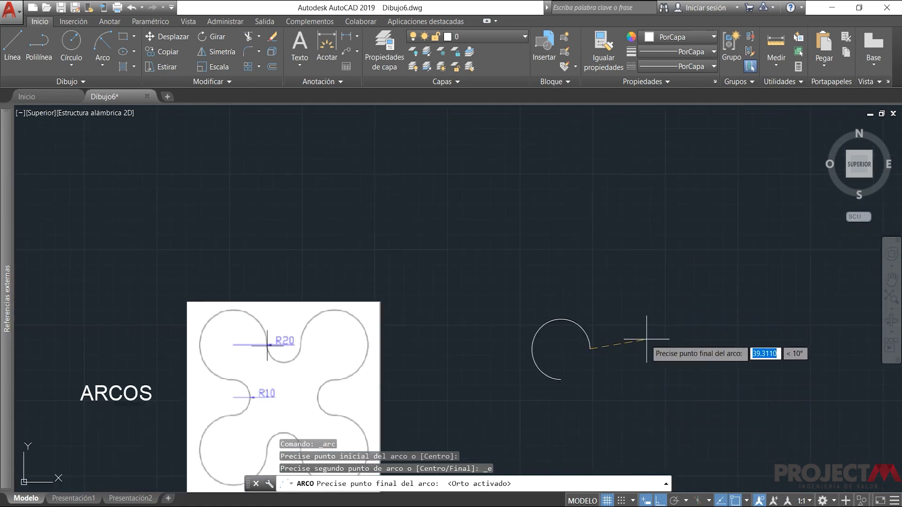
{"action": "scroll", "coordinate": [634, 356], "scroll_direction": "up", "scroll_amount": 2}
{"action": "middle_click_drag", "start_coordinate": [634, 356], "coordinate": [661, 343]}
{"action": "scroll", "coordinate": [836, 270], "scroll_direction": "down", "scroll_amount": 2}
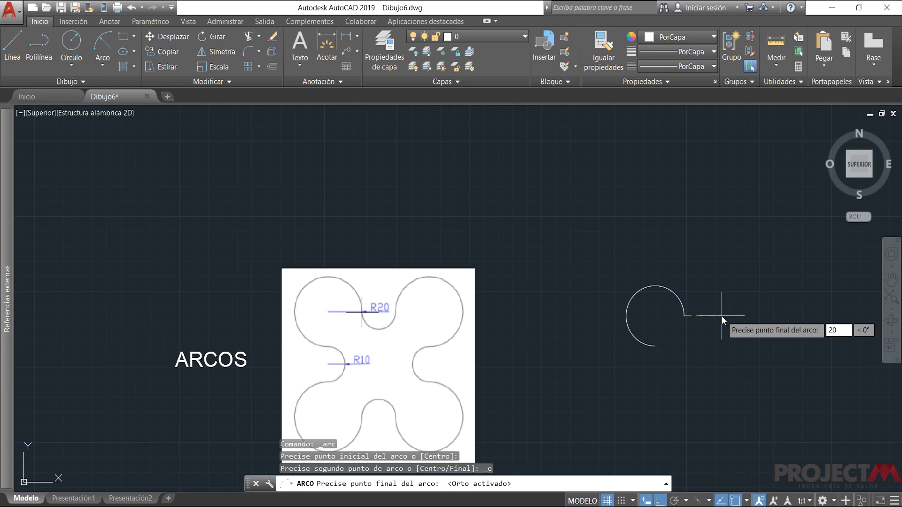
{"action": "key", "text": "Tab"}
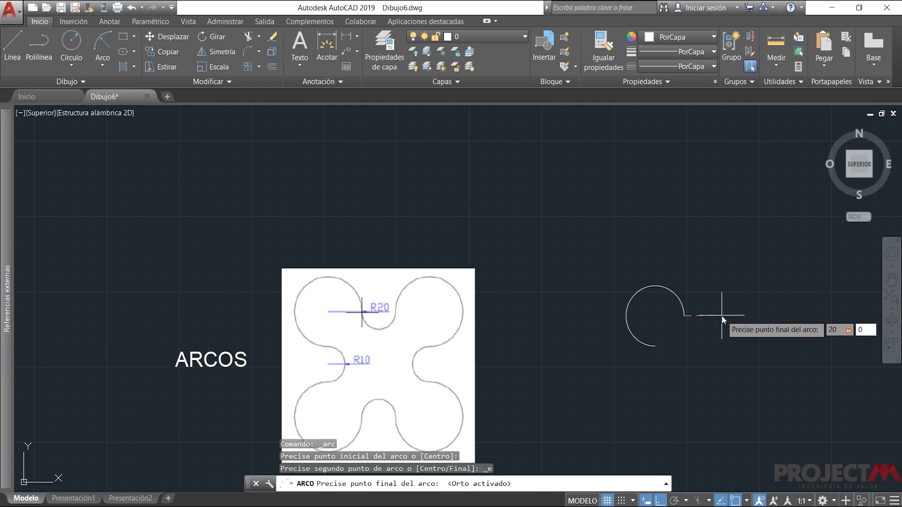
{"action": "key", "text": "Return"}
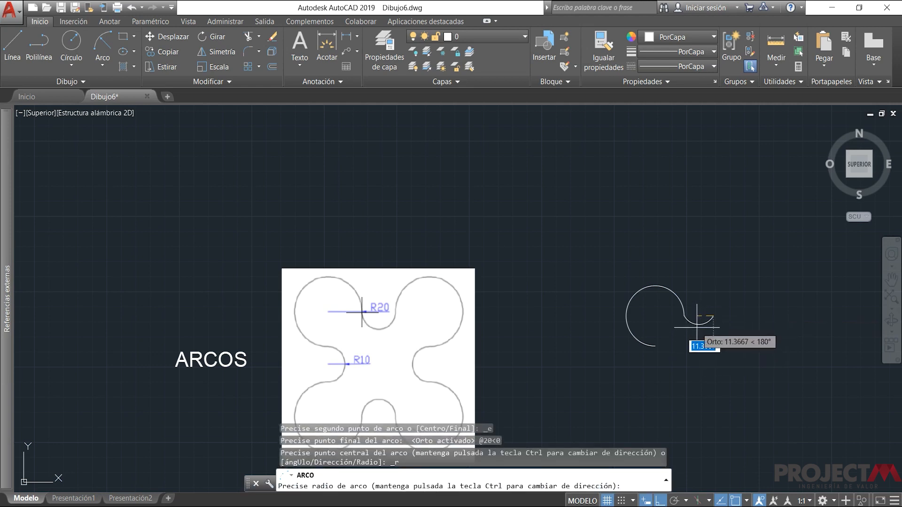
{"action": "type", "text": "1"}
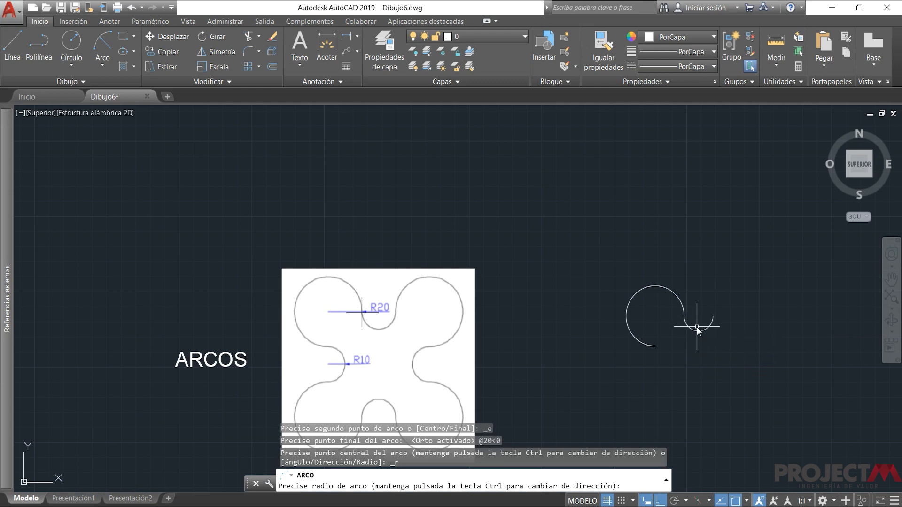
{"action": "key", "text": "Return"}
{"action": "scroll", "coordinate": [668, 327], "scroll_direction": "up", "scroll_amount": 2}
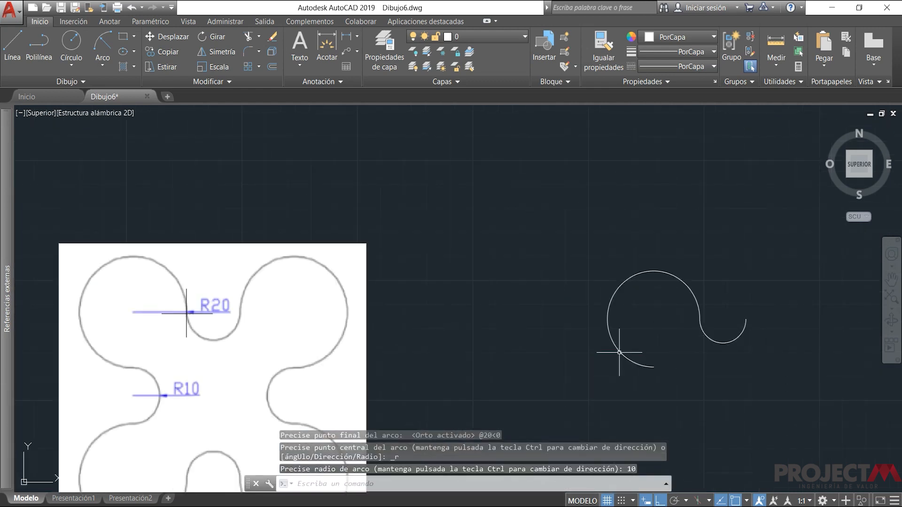
{"action": "middle_click_drag", "start_coordinate": [404, 351], "coordinate": [400, 334]}
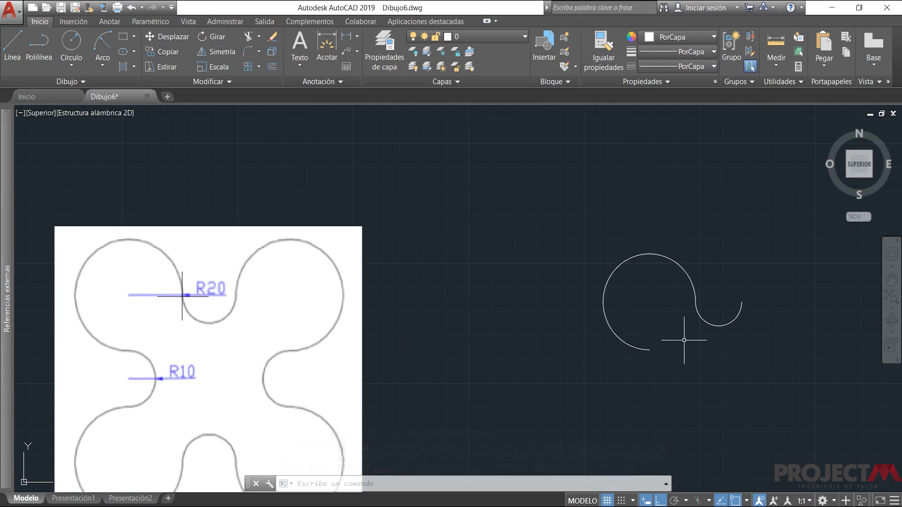
{"action": "scroll", "coordinate": [706, 313], "scroll_direction": "down", "scroll_amount": 2}
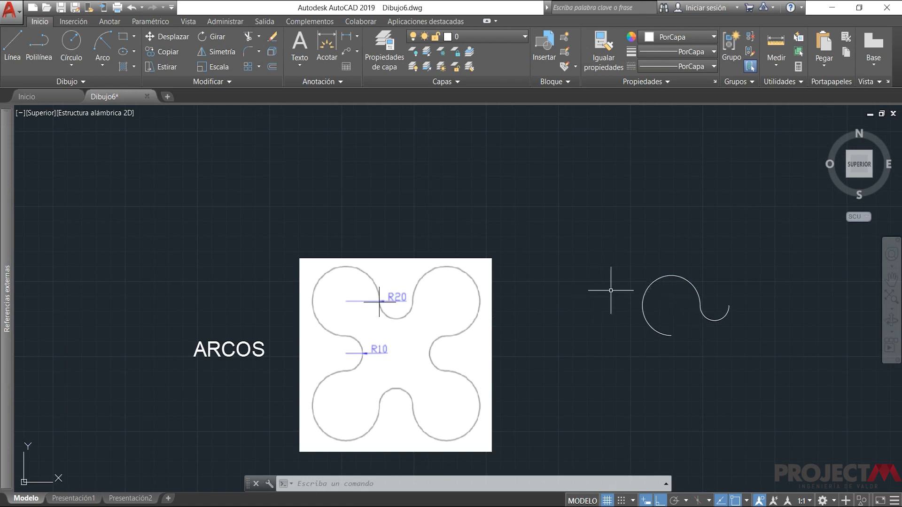
{"action": "left_click", "coordinate": [642, 295]}
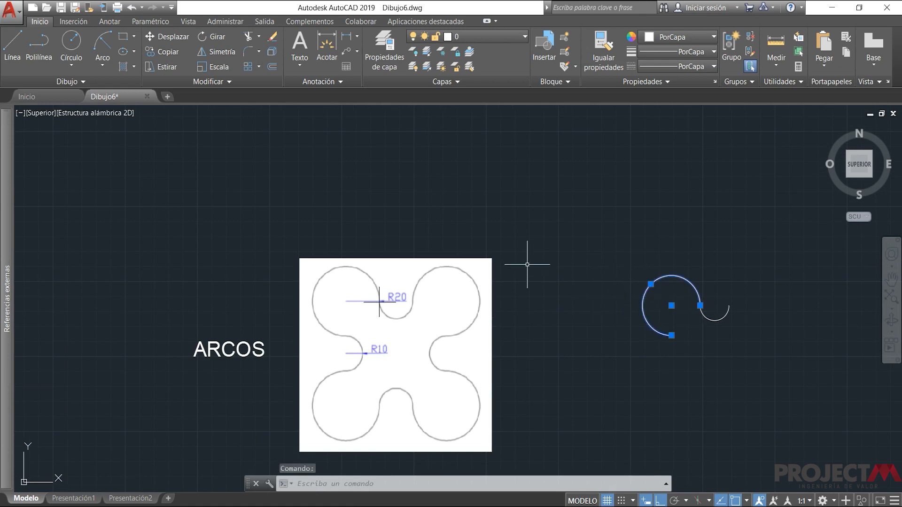
{"action": "key", "text": "Escape"}
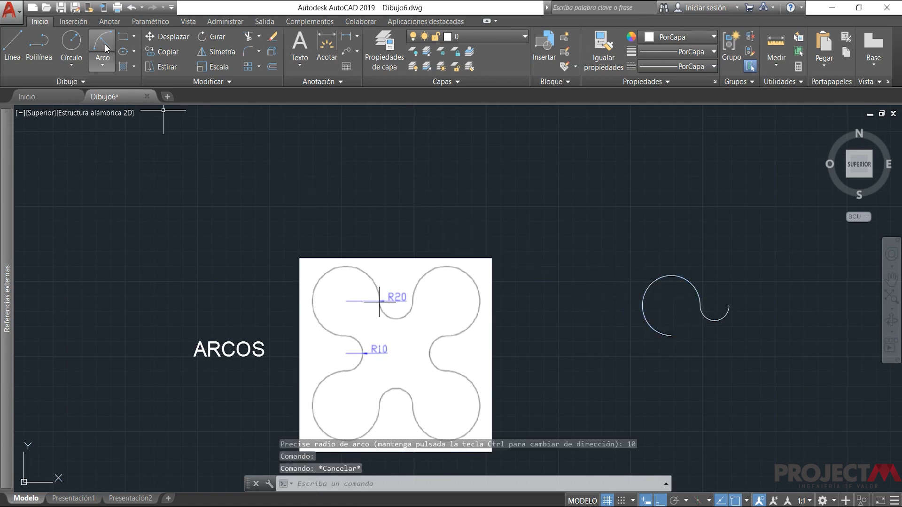
Draw the upper-right Inicio, Centro, Fin arc from the R10 arc's free end, with its centre 20 units away at 0° and its end at 270°.
{"action": "left_click", "coordinate": [103, 62]}
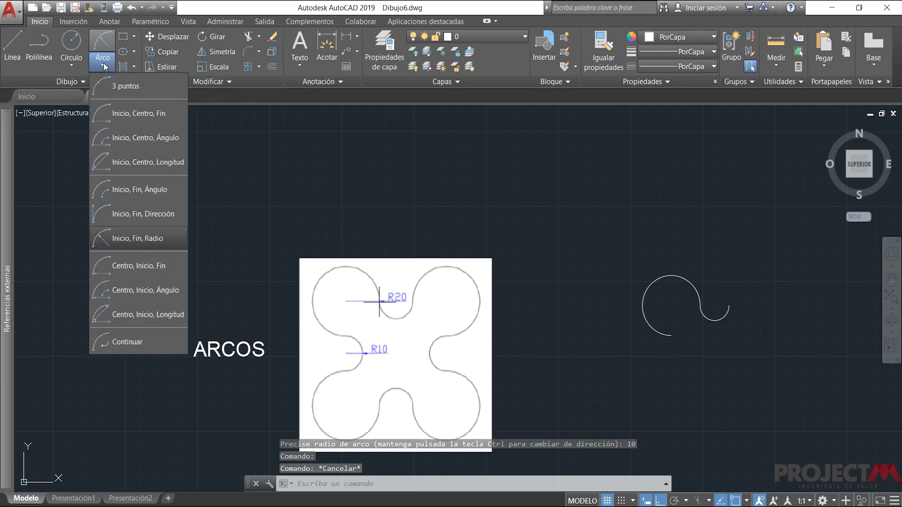
{"action": "left_click", "coordinate": [120, 114]}
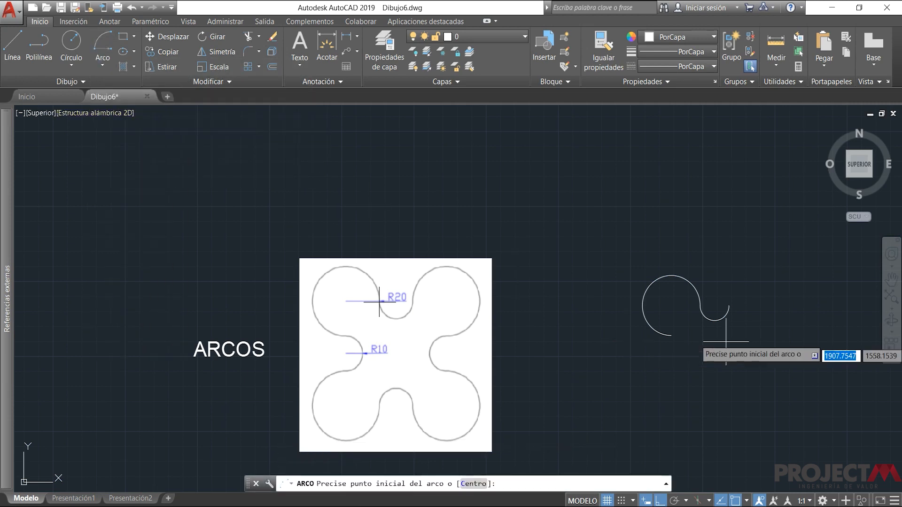
{"action": "left_click", "coordinate": [729, 306]}
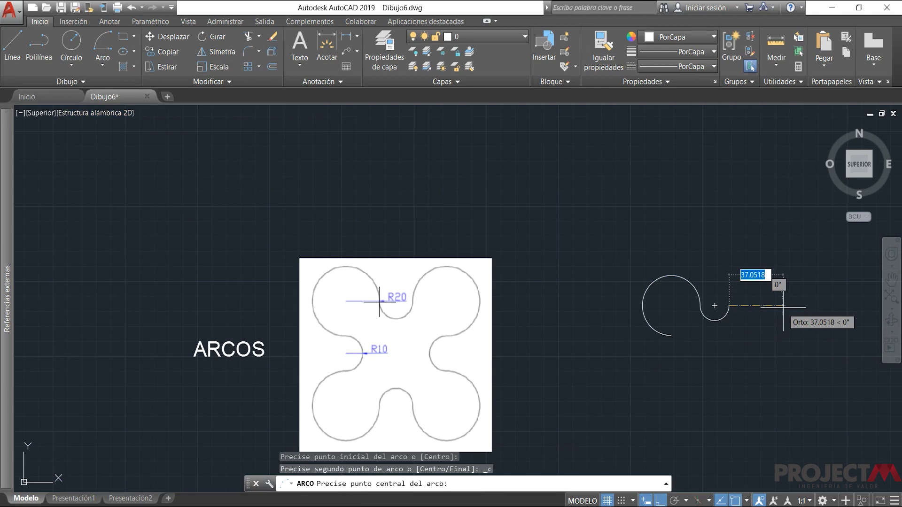
{"action": "type", "text": "2"}
{"action": "key", "text": "Return"}
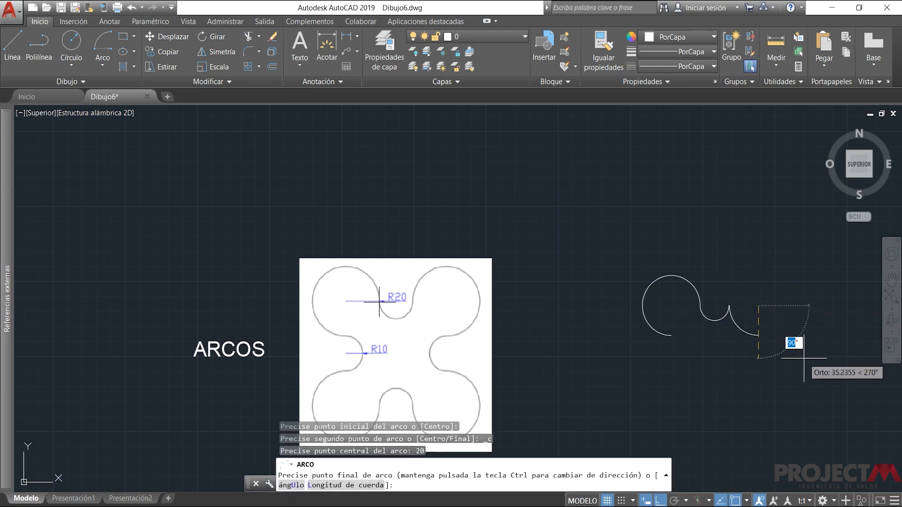
{"action": "left_click", "coordinate": [767, 357]}
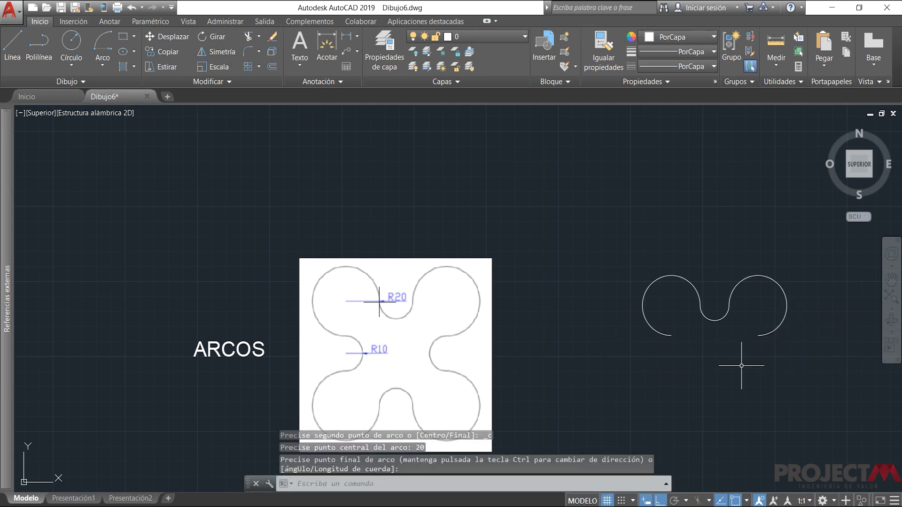
Add an Inicio, Fin, Radio arc from the upper-right arc's lower end to a point 20 units away at 270°, with radius 10.
{"action": "left_click", "coordinate": [103, 64]}
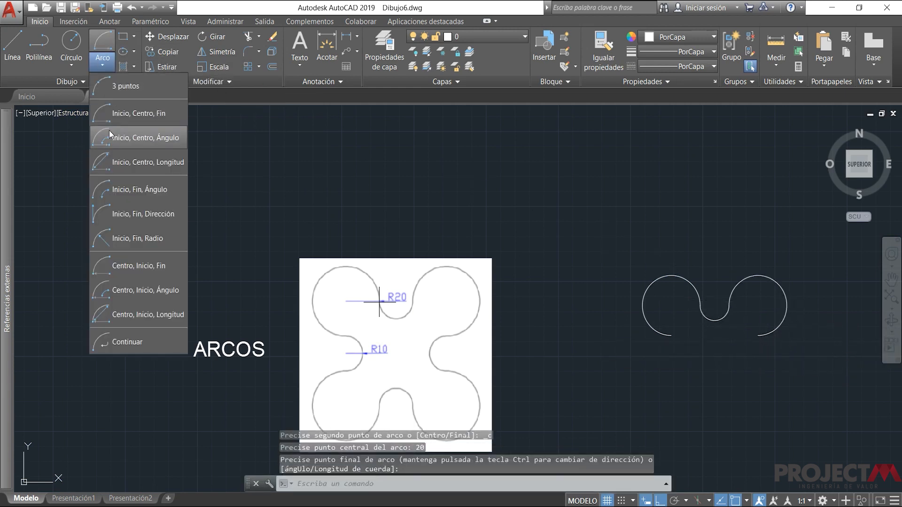
{"action": "left_click", "coordinate": [137, 238]}
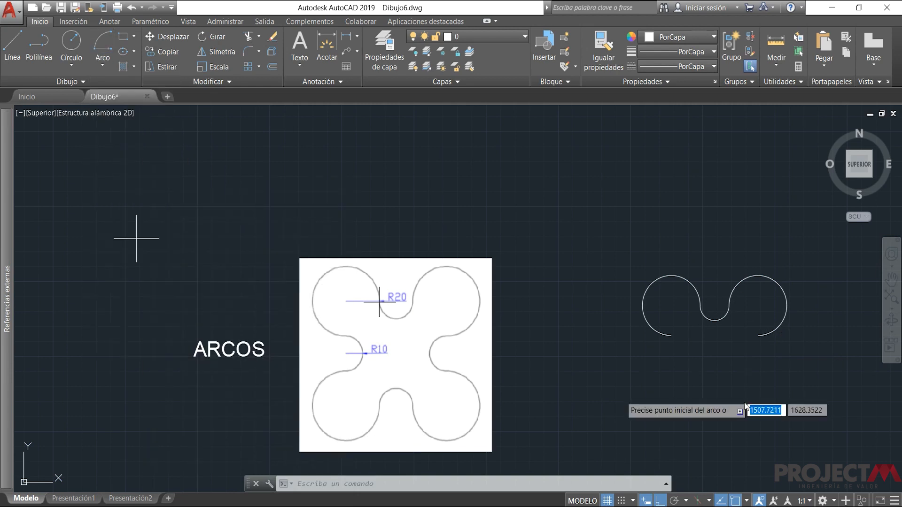
{"action": "left_click", "coordinate": [758, 336]}
{"action": "type", "text": "20"}
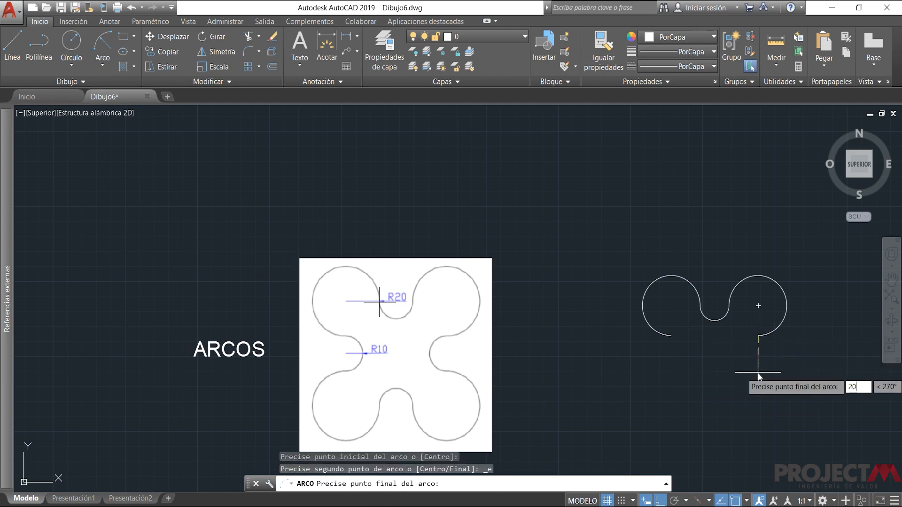
{"action": "key", "text": "Return"}
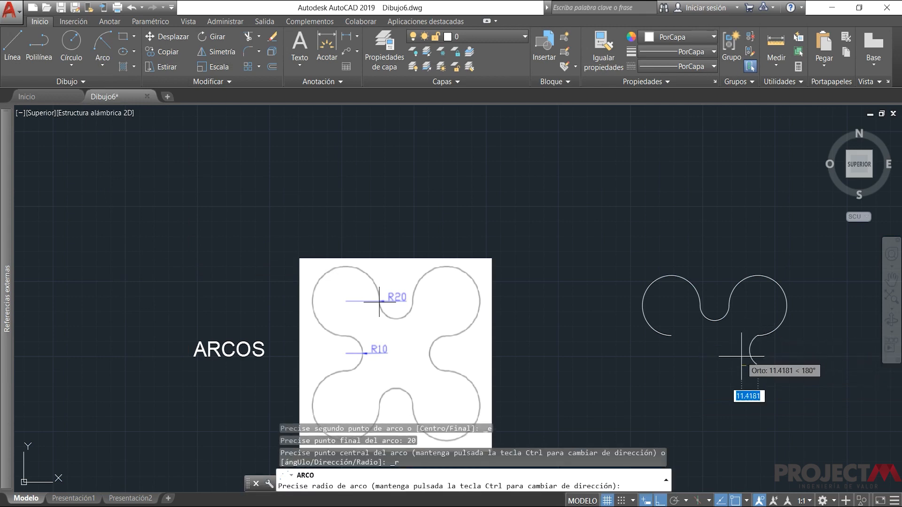
{"action": "type", "text": "10"}
{"action": "key", "text": "Return"}
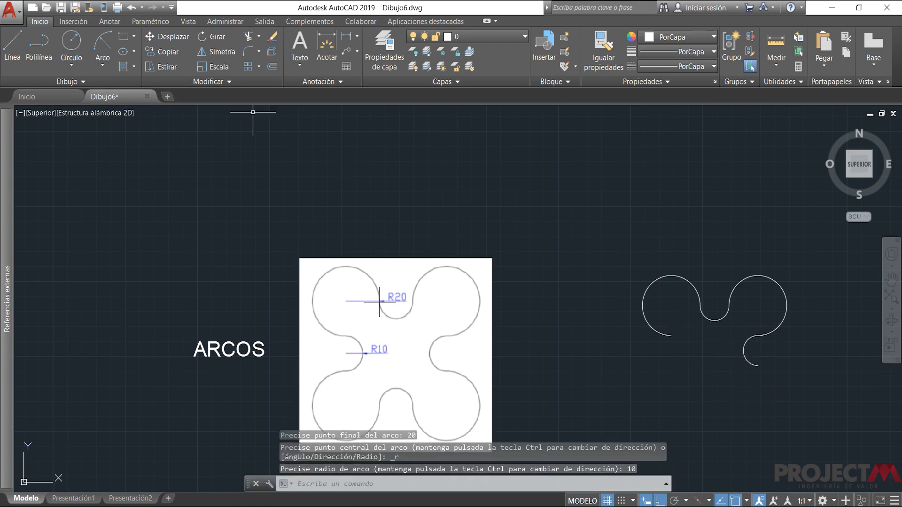
Draw the lower-right Inicio, Centro, Fin arc from the right-hand R10 arc's lower end, with its centre 20 units below and its end at 180°.
{"action": "left_click", "coordinate": [102, 60]}
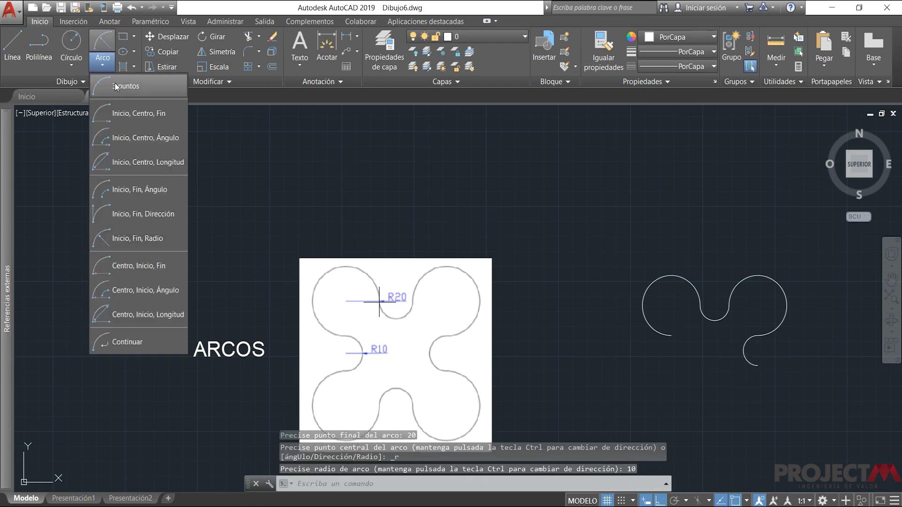
{"action": "left_click", "coordinate": [136, 114]}
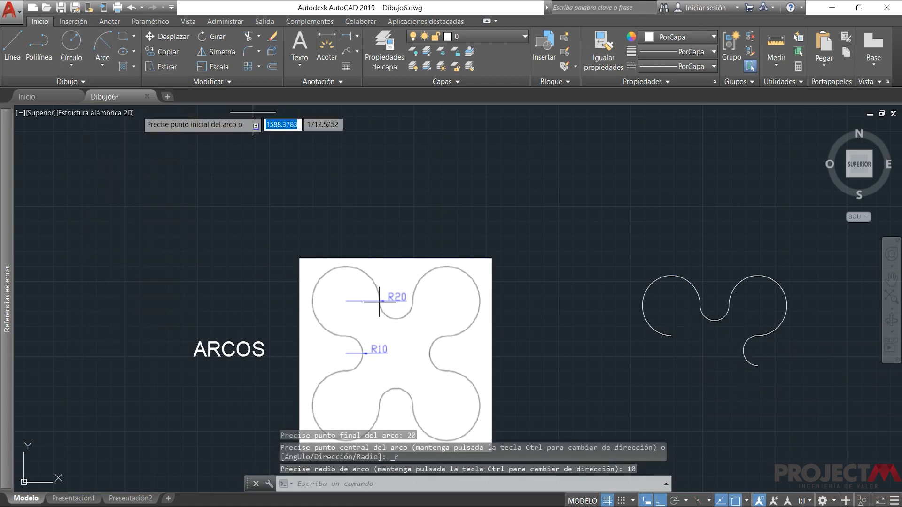
{"action": "left_click", "coordinate": [758, 365]}
{"action": "type", "text": "20"}
{"action": "key", "text": "Return"}
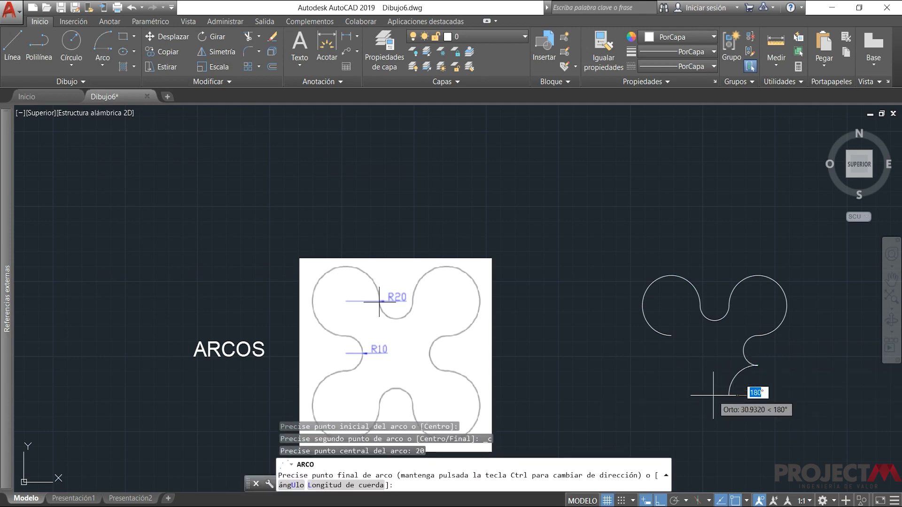
{"action": "left_click", "coordinate": [714, 395]}
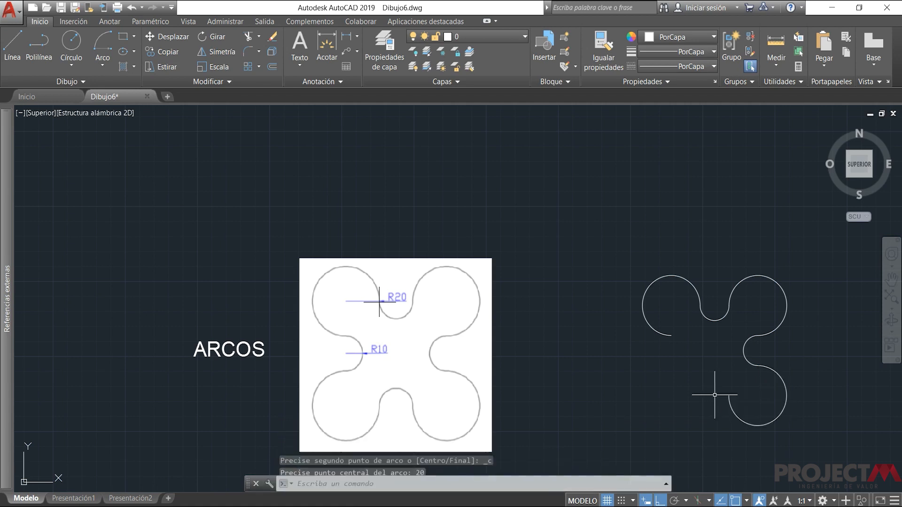
Add an Inicio, Fin, Radio arc from the lower-right arc's inner end to a point 20 units away at 180°, with radius 10.
{"action": "left_click", "coordinate": [100, 62]}
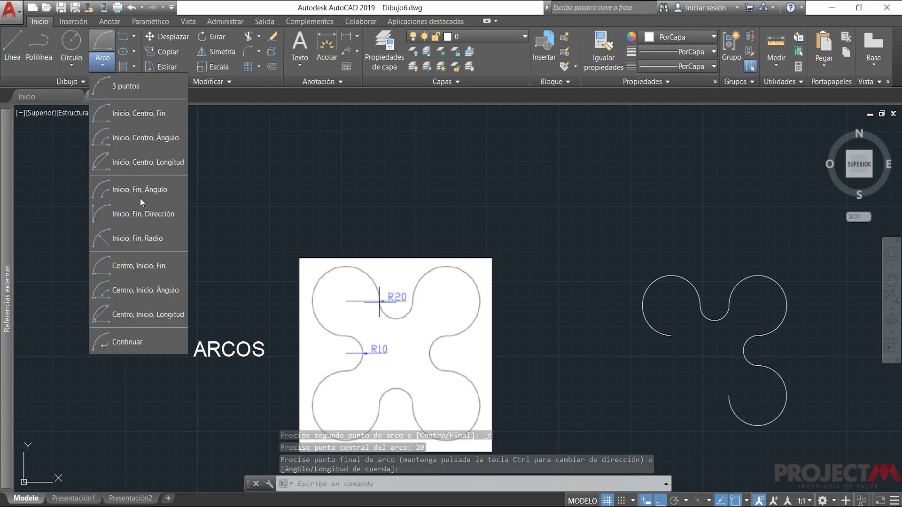
{"action": "left_click", "coordinate": [137, 239]}
{"action": "left_click", "coordinate": [729, 396]}
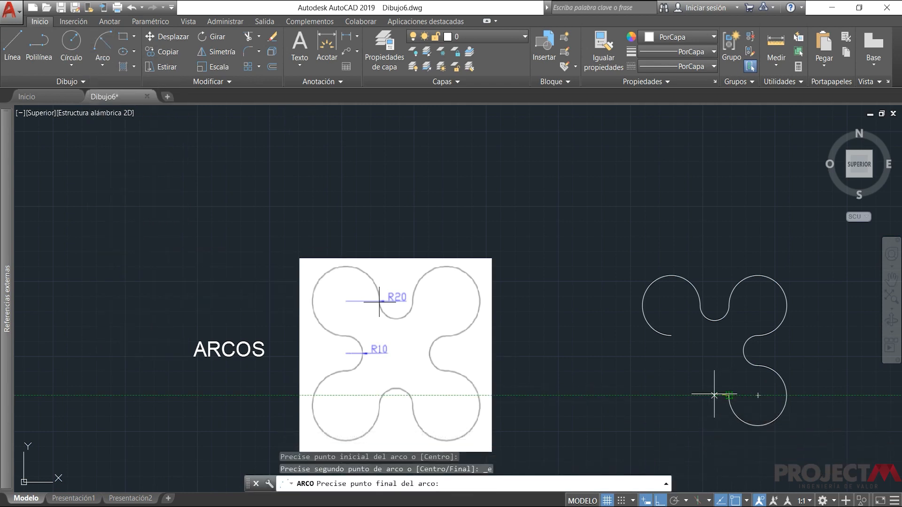
{"action": "type", "text": "20"}
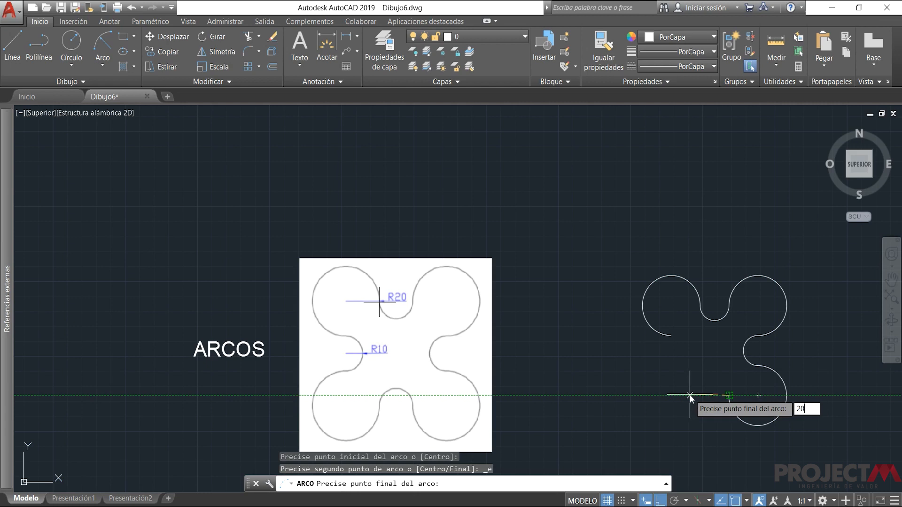
{"action": "key", "text": "Return"}
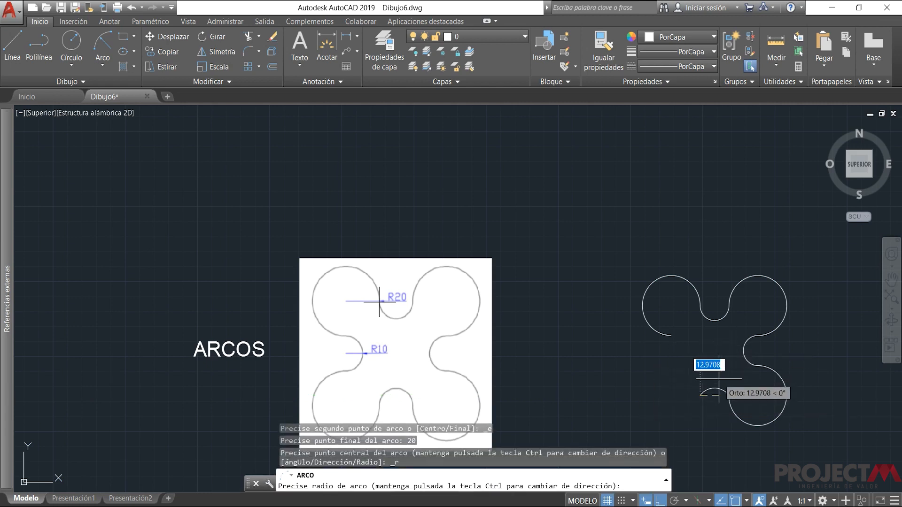
{"action": "type", "text": "10"}
{"action": "key", "text": "Return"}
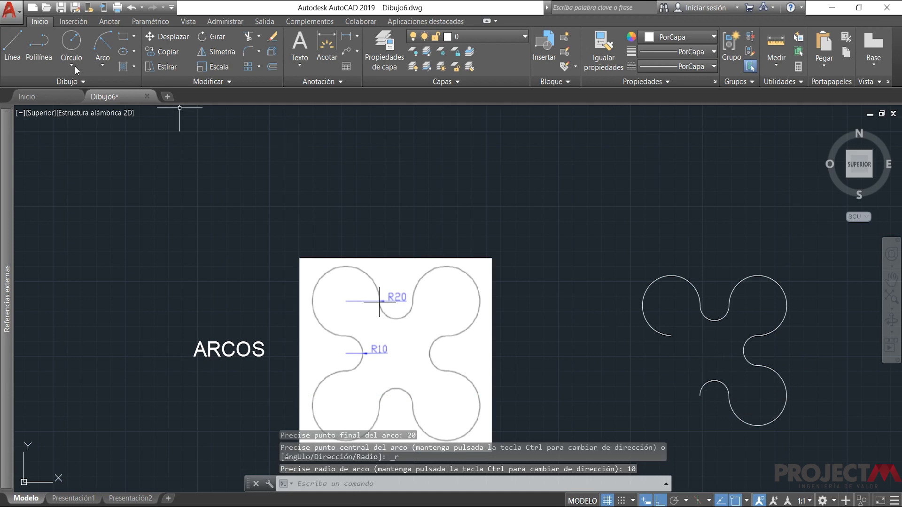
Draw the lower-left Inicio, Centro, Fin arc from the bottom R10 arc's free end, with its centre 20 units away at 180° and its end at 90°.
{"action": "left_click", "coordinate": [101, 61]}
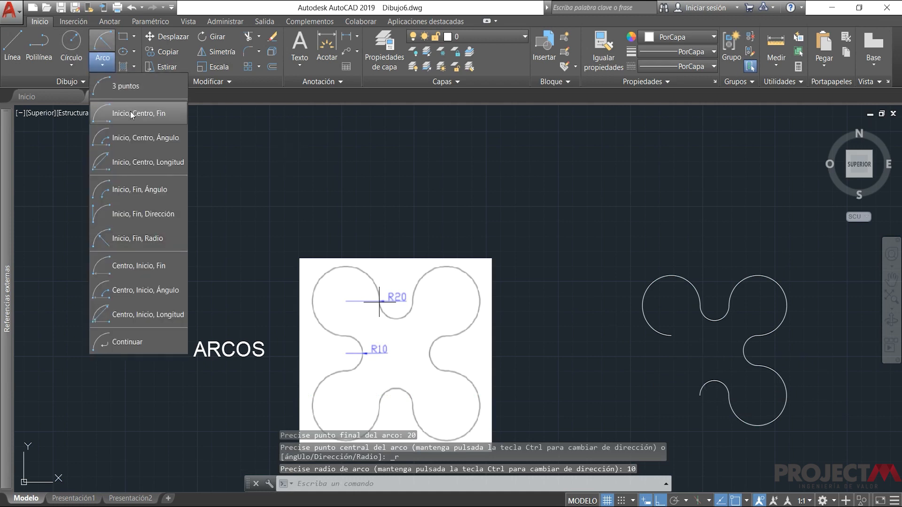
{"action": "left_click", "coordinate": [131, 113]}
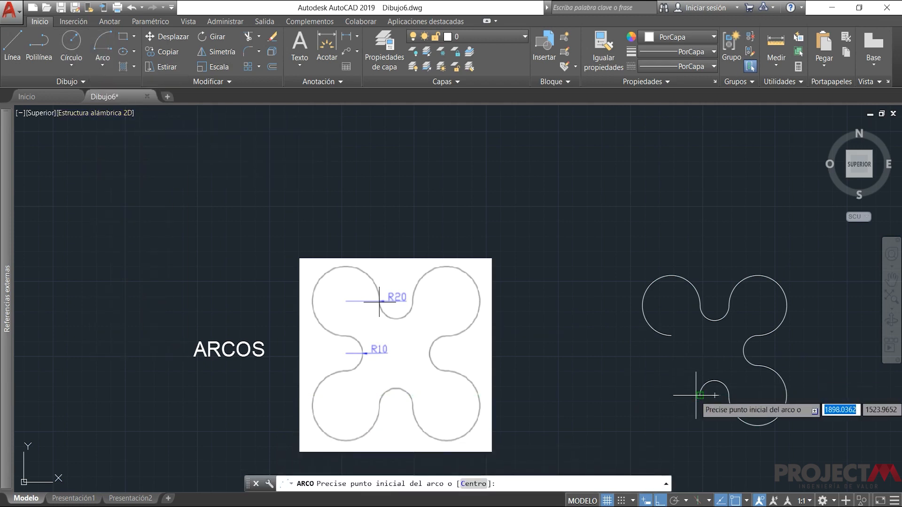
{"action": "left_click", "coordinate": [699, 395]}
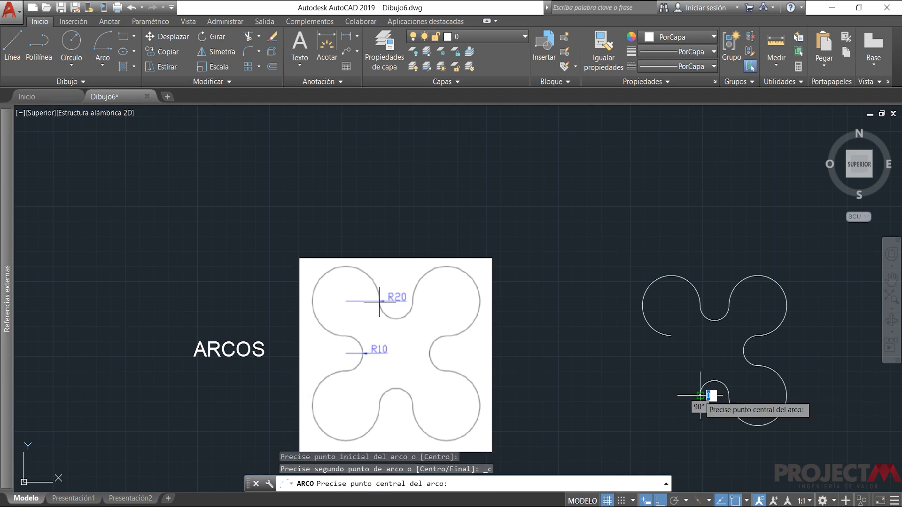
{"action": "type", "text": "20"}
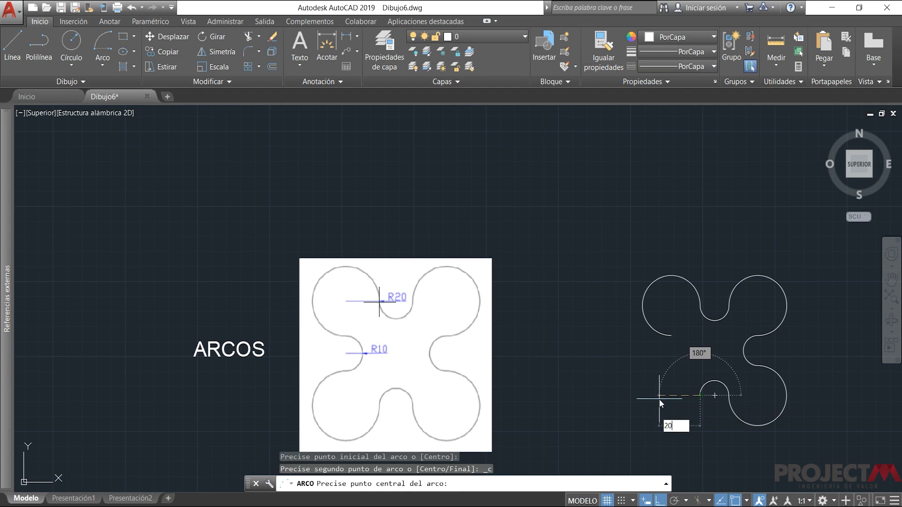
{"action": "key", "text": "Return"}
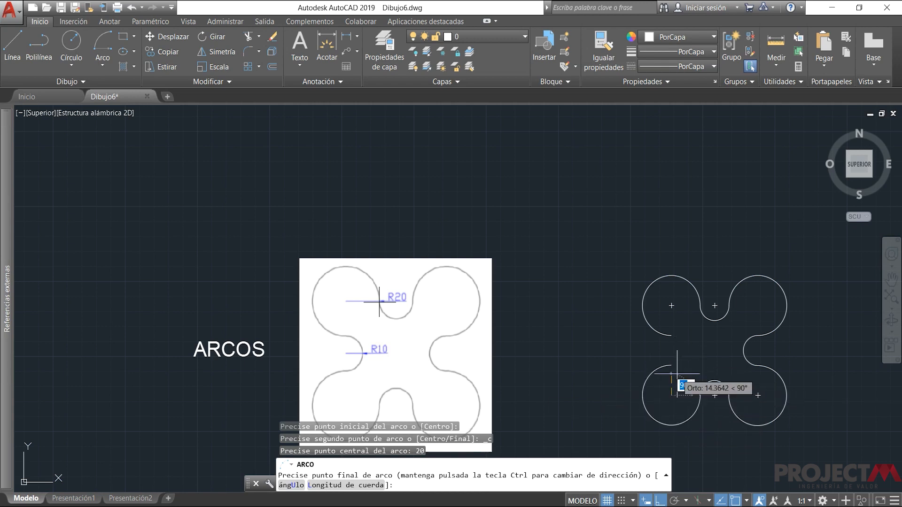
{"action": "left_click", "coordinate": [677, 374]}
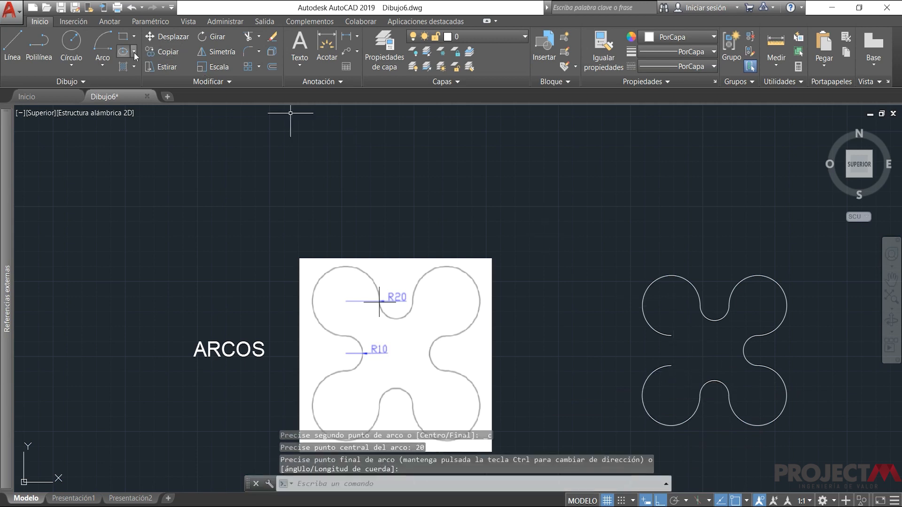
Close the figure with an Inicio, Fin, Radio arc of radius 10 between the open ends of the lower-left and upper-left arcs.
{"action": "left_click", "coordinate": [102, 64]}
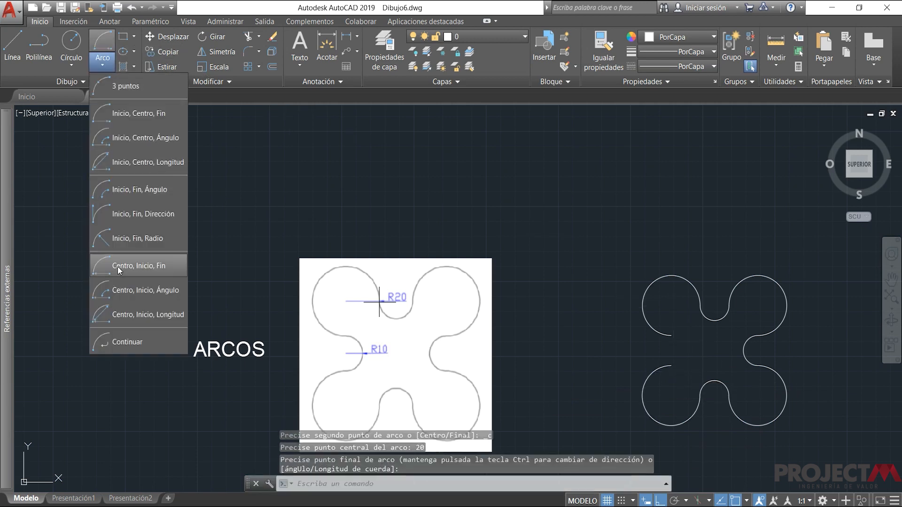
{"action": "left_click", "coordinate": [124, 240]}
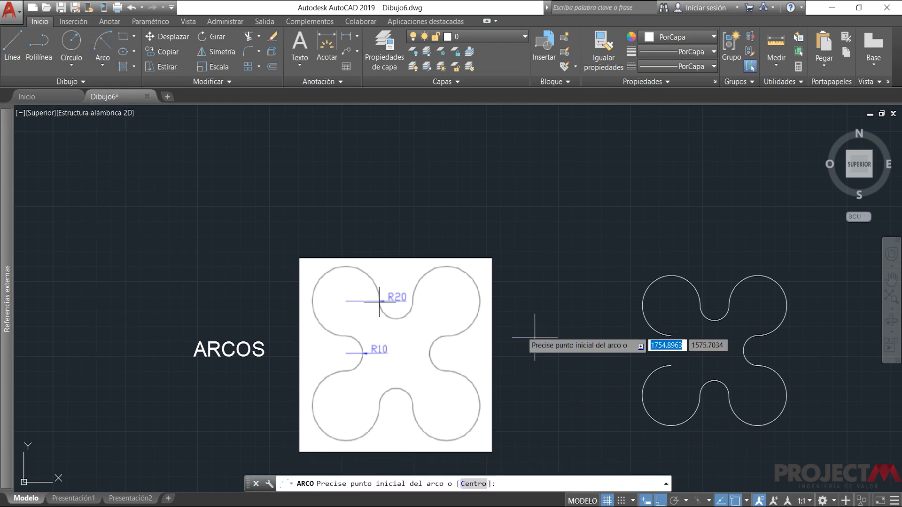
{"action": "left_click", "coordinate": [670, 366]}
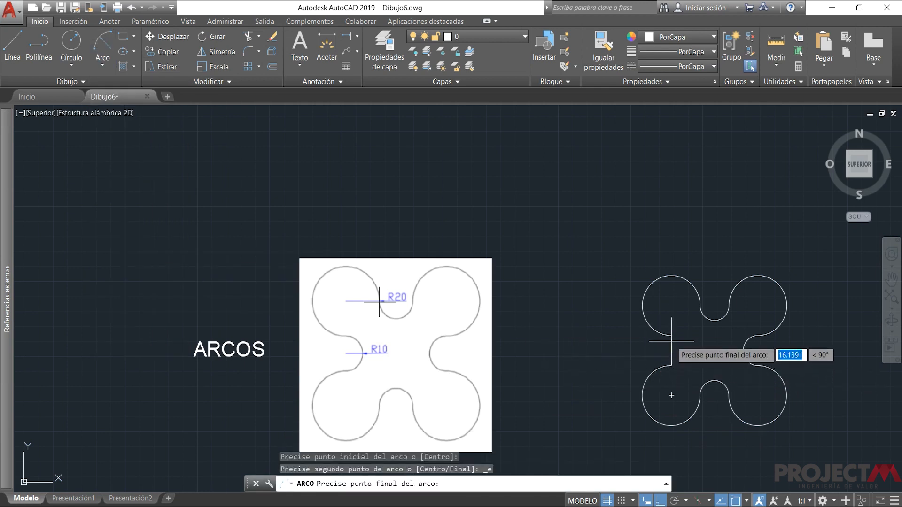
{"action": "left_click", "coordinate": [671, 338]}
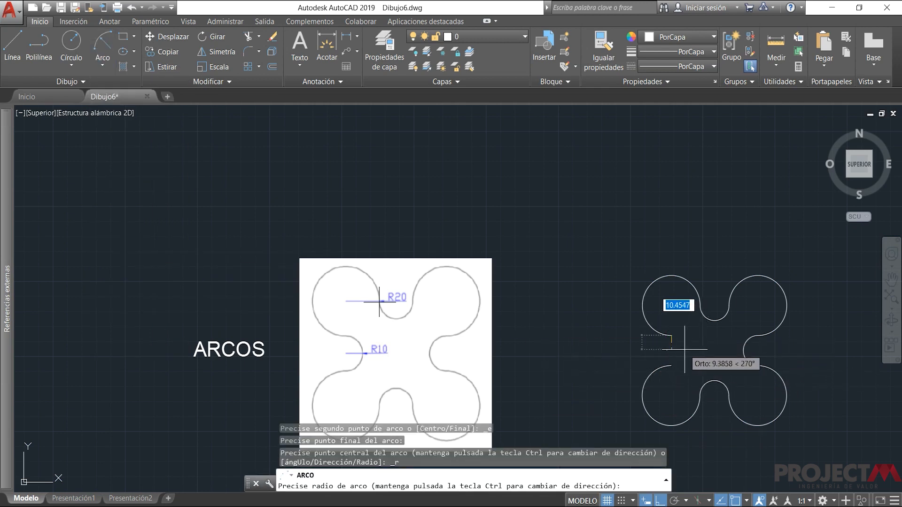
{"action": "type", "text": "10"}
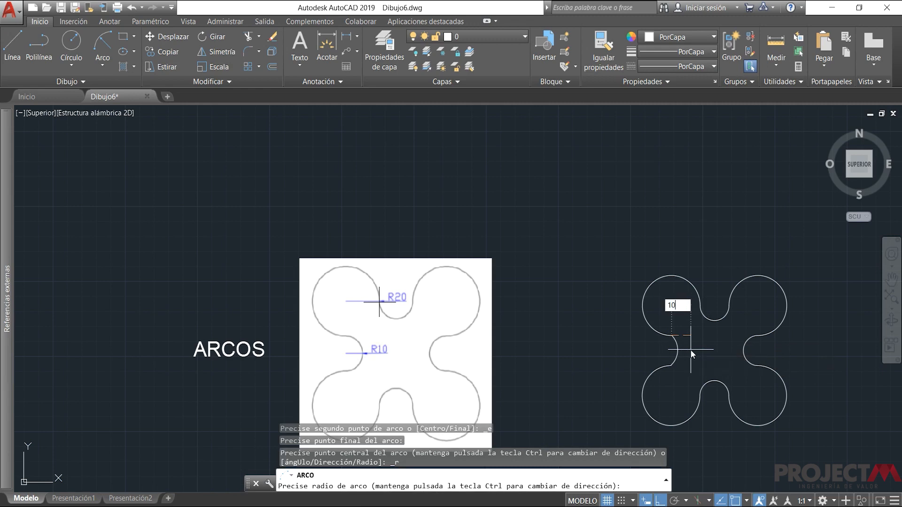
{"action": "key", "text": "Return"}
{"action": "scroll", "coordinate": [687, 371], "scroll_direction": "down", "scroll_amount": 2}
{"action": "middle_click_drag", "start_coordinate": [685, 377], "coordinate": [587, 314]}
{"action": "scroll", "coordinate": [561, 316], "scroll_direction": "up", "scroll_amount": 2}
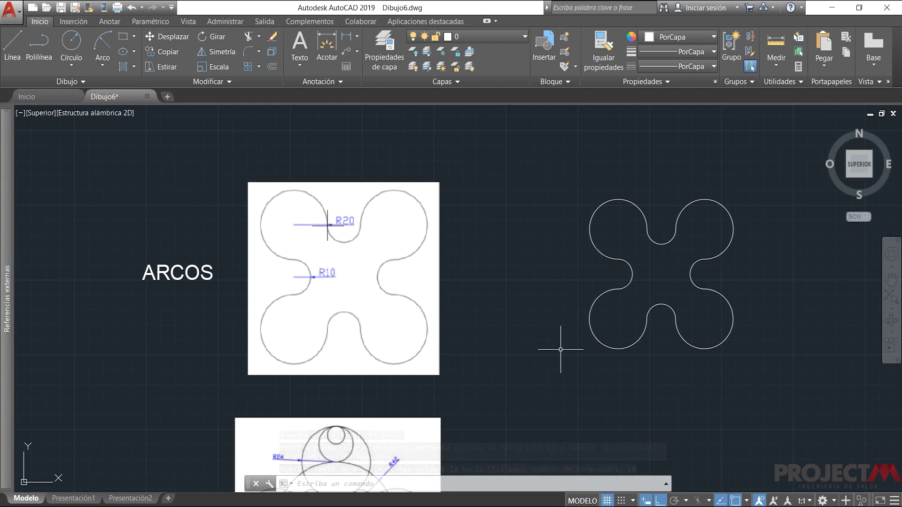
{"action": "scroll", "coordinate": [558, 301], "scroll_direction": "down", "scroll_amount": 2}
{"action": "middle_click_drag", "start_coordinate": [553, 292], "coordinate": [548, 233]}
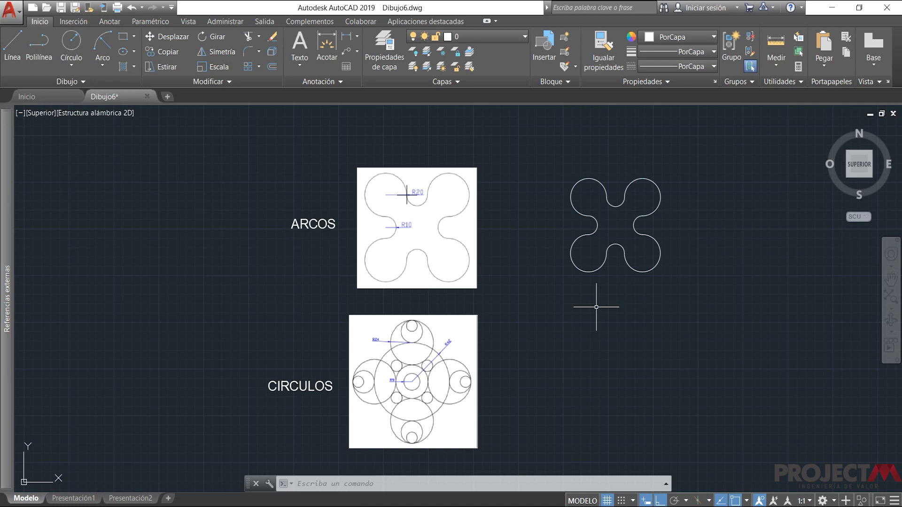
{"action": "key", "text": "ctrl+s"}
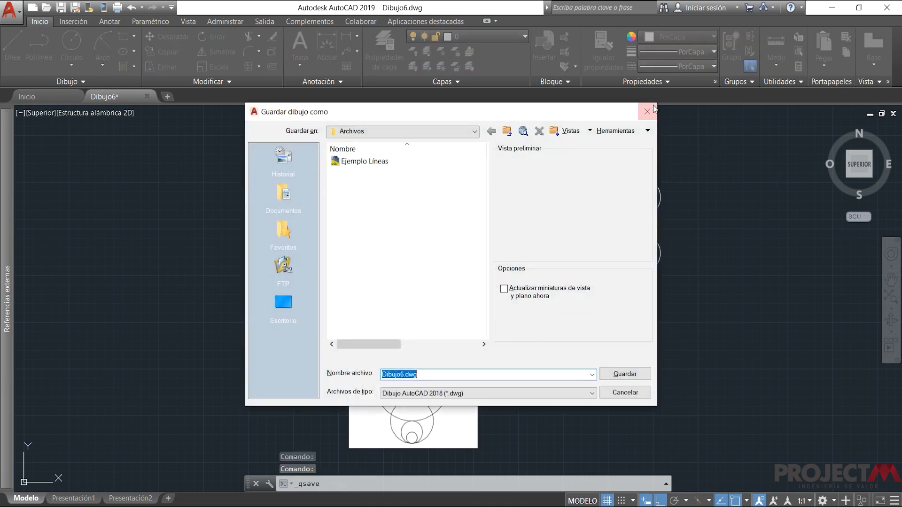
{"action": "left_click", "coordinate": [653, 110]}
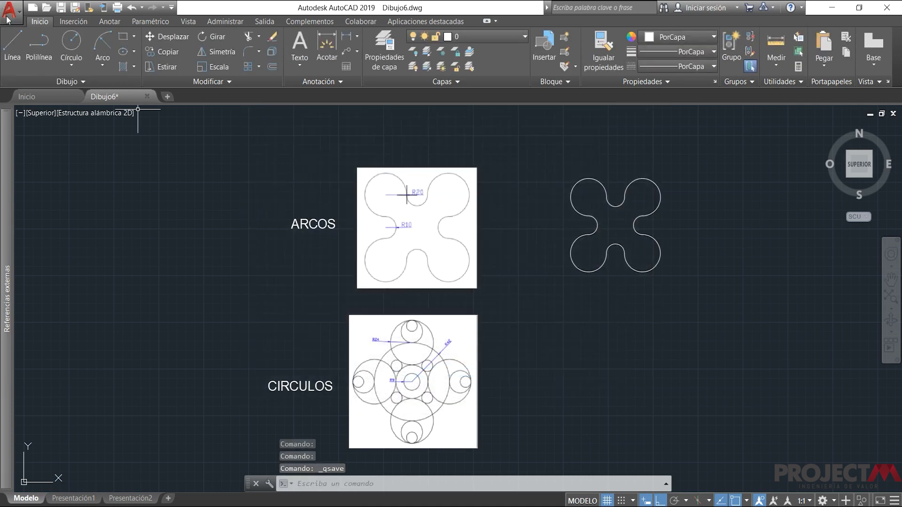
Start saving the drawing under a new name, keeping the Archivos folder as the destination.
{"action": "left_click", "coordinate": [9, 11]}
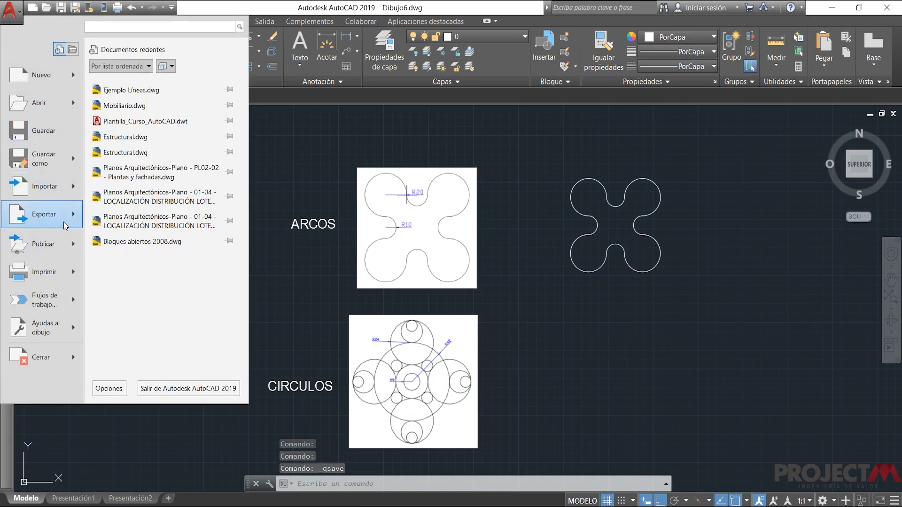
{"action": "left_click", "coordinate": [43, 159]}
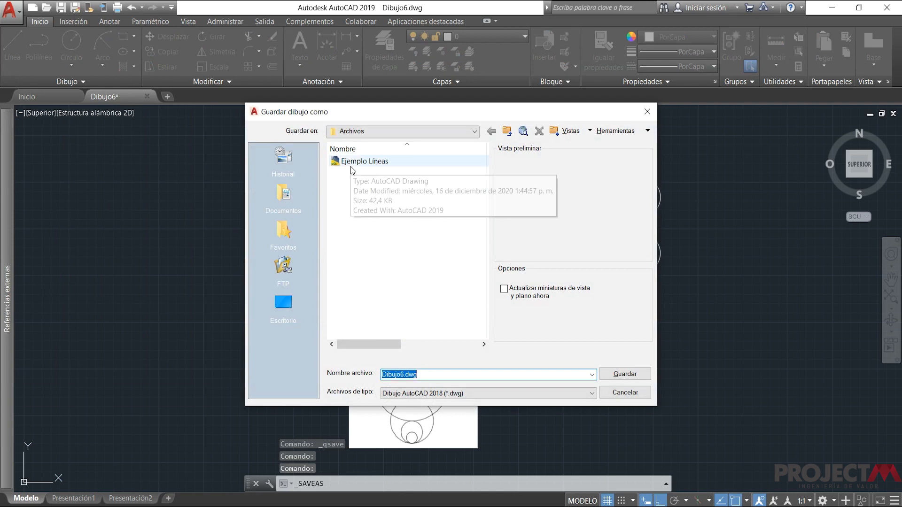
{"action": "left_click", "coordinate": [403, 134]}
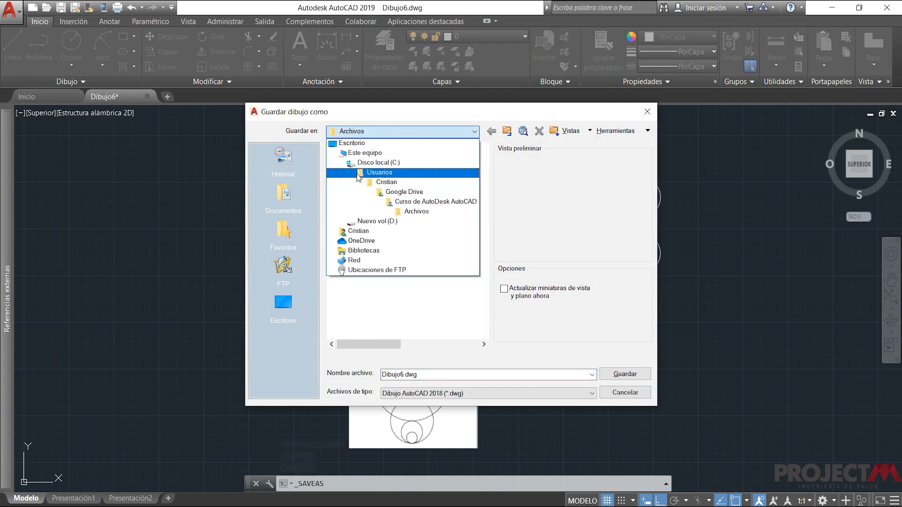
{"action": "left_click", "coordinate": [357, 135]}
{"action": "left_click", "coordinate": [357, 136]}
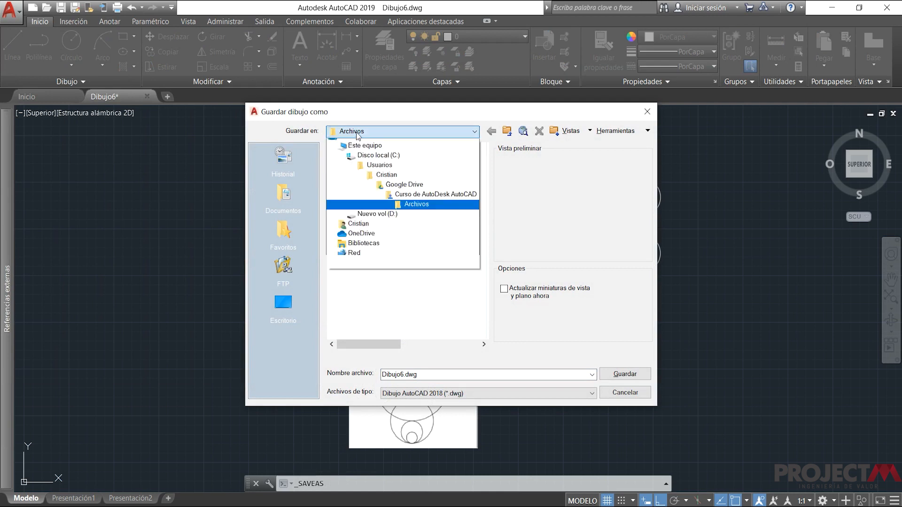
{"action": "left_click", "coordinate": [357, 135]}
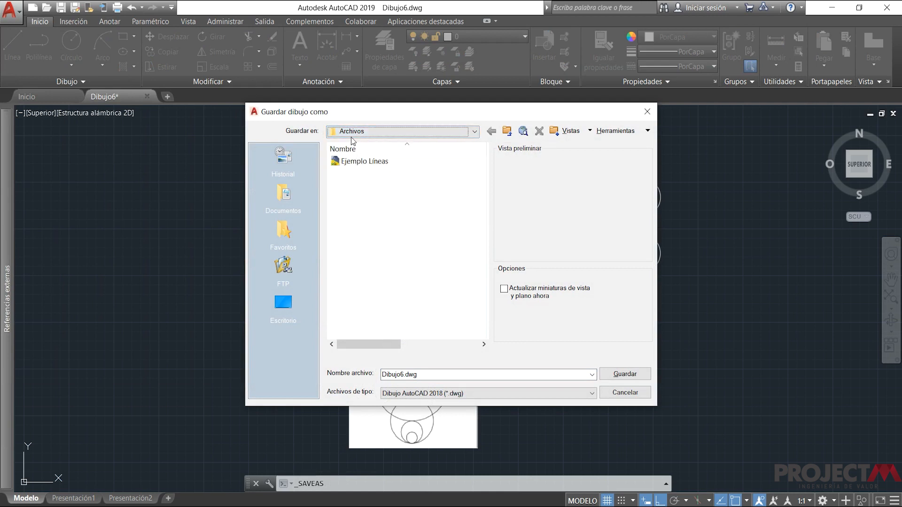
Name the file "Ejemplo arcos, circulos" and save it as an AutoCAD 2018 drawing.
{"action": "left_click", "coordinate": [446, 376]}
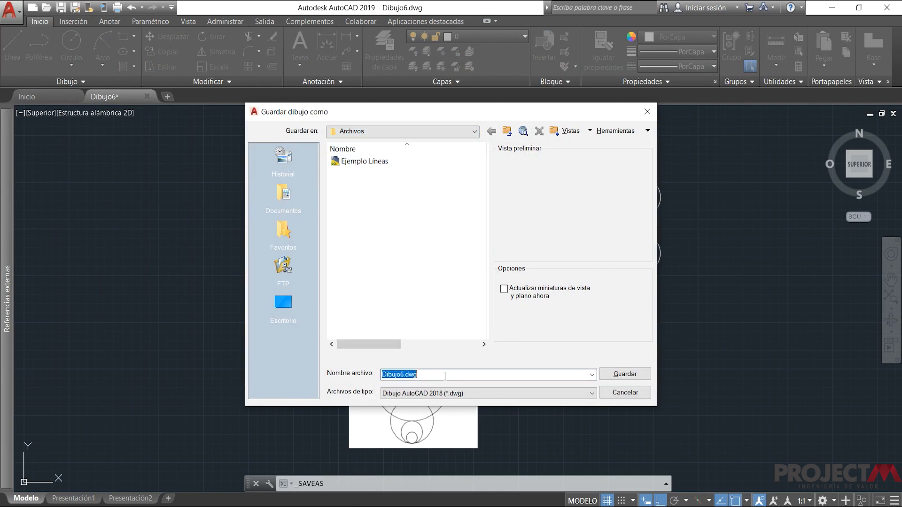
{"action": "type", "text": "EJEMPLO"}
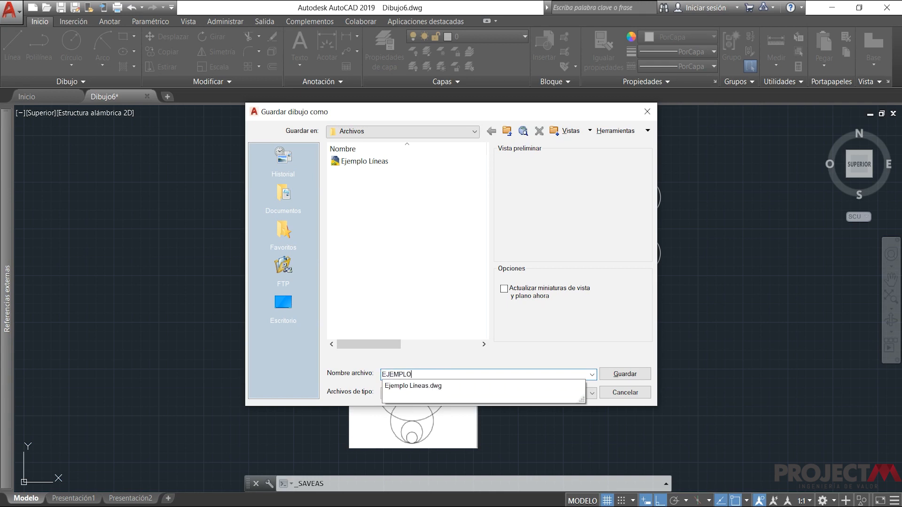
{"action": "key", "text": "BackSpace"}
{"action": "key", "text": "BackSpace"}
{"action": "key", "text": "BackSpace"}
{"action": "key", "text": "BackSpace"}
{"action": "key", "text": "BackSpace"}
{"action": "key", "text": "BackSpace"}
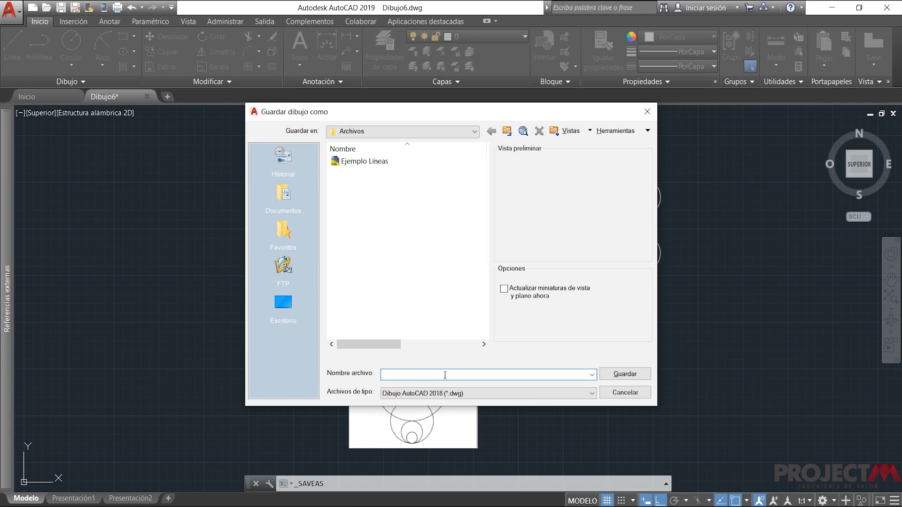
{"action": "type", "text": "E"}
{"action": "key", "text": "BackSpace"}
{"action": "type", "text": "Ejemplo "}
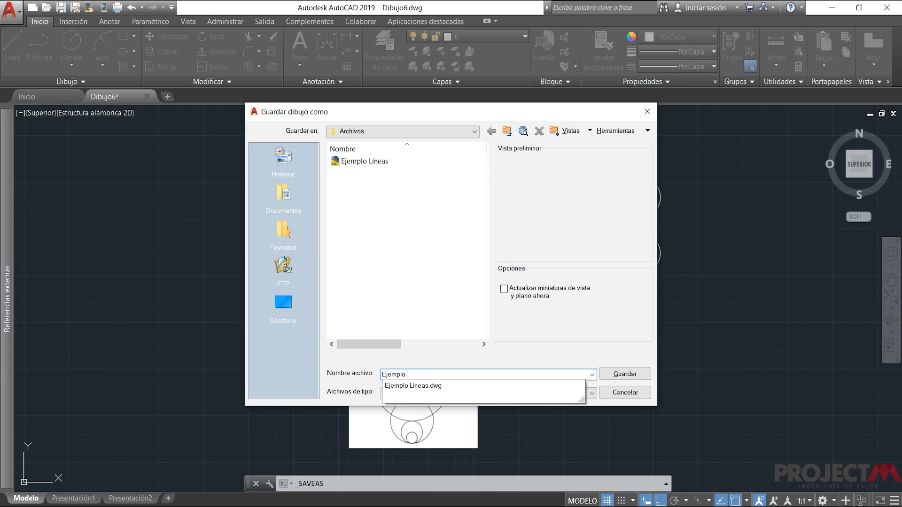
{"action": "type", "text": "Ar"}
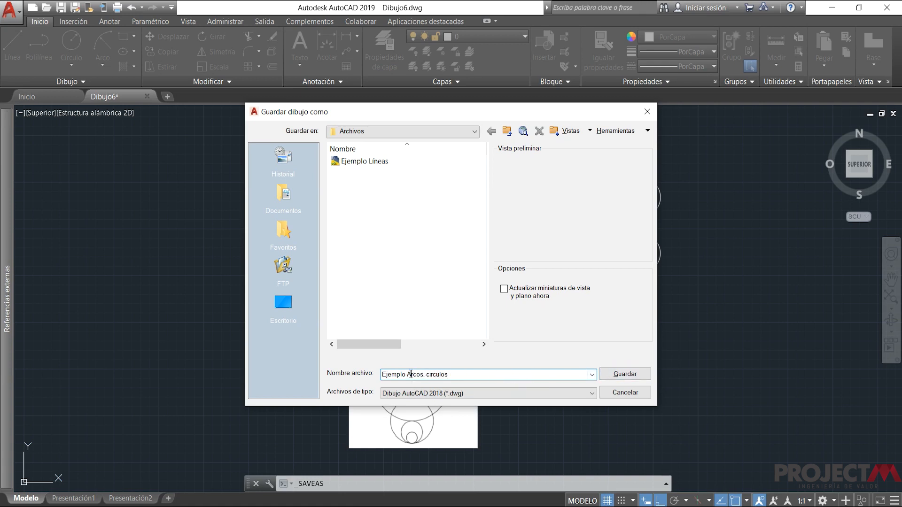
{"action": "left_click", "coordinate": [615, 376]}
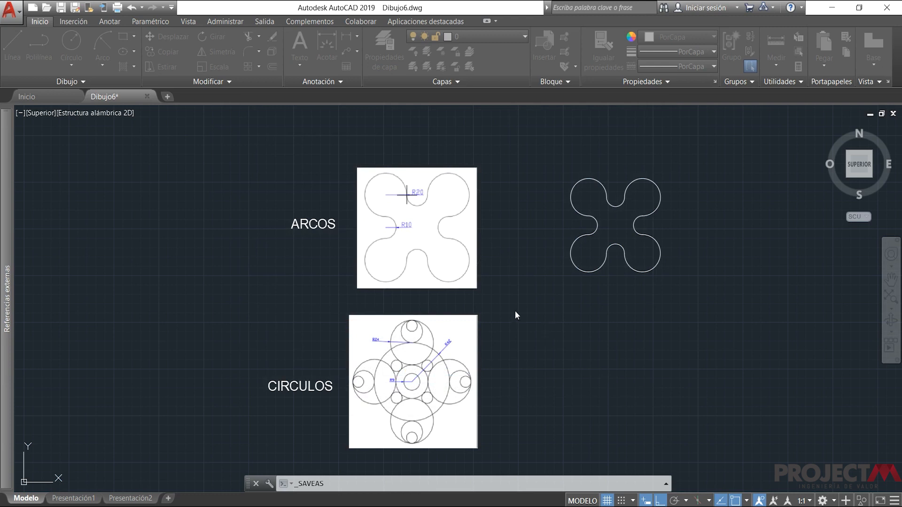
Examine the Arcos and Círculos reference images, selecting and deselecting each one in turn.
{"action": "scroll", "coordinate": [529, 315], "scroll_direction": "up", "scroll_amount": 2}
{"action": "middle_click_drag", "start_coordinate": [527, 315], "coordinate": [461, 321]}
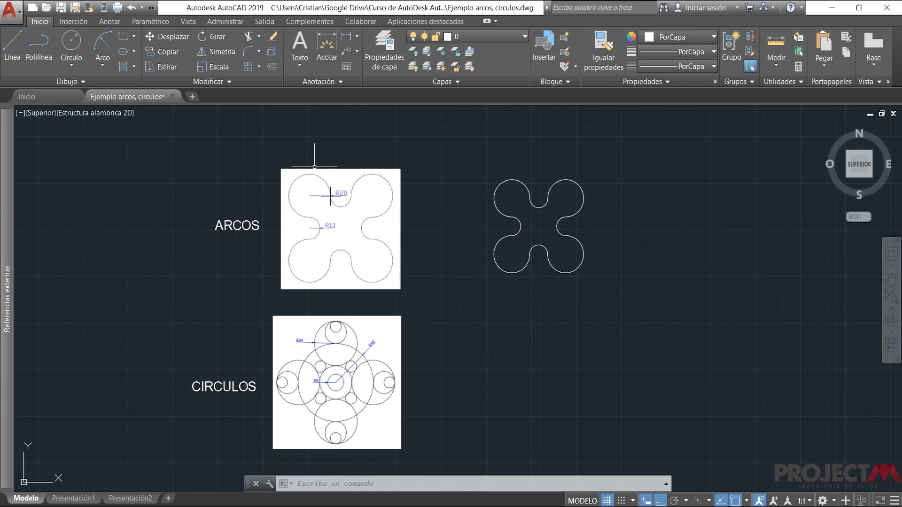
{"action": "left_click", "coordinate": [247, 132]}
{"action": "left_click", "coordinate": [424, 298]}
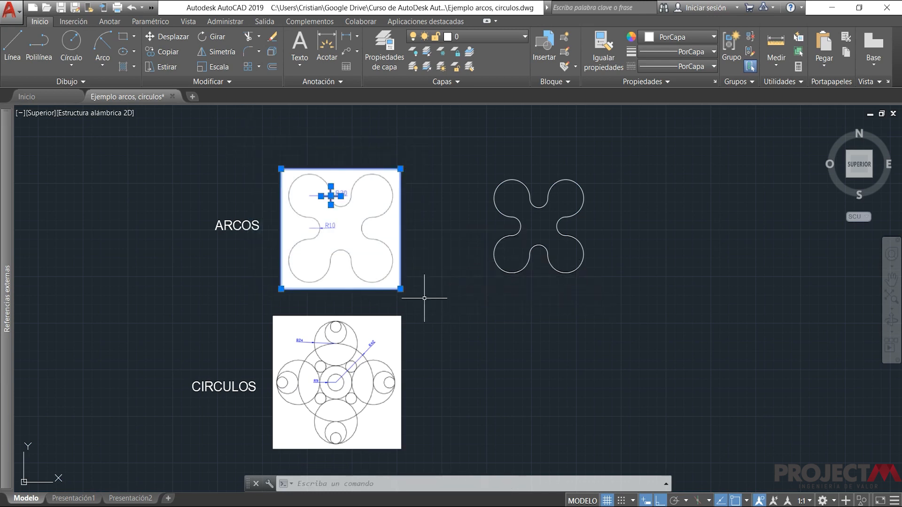
{"action": "key", "text": "Escape"}
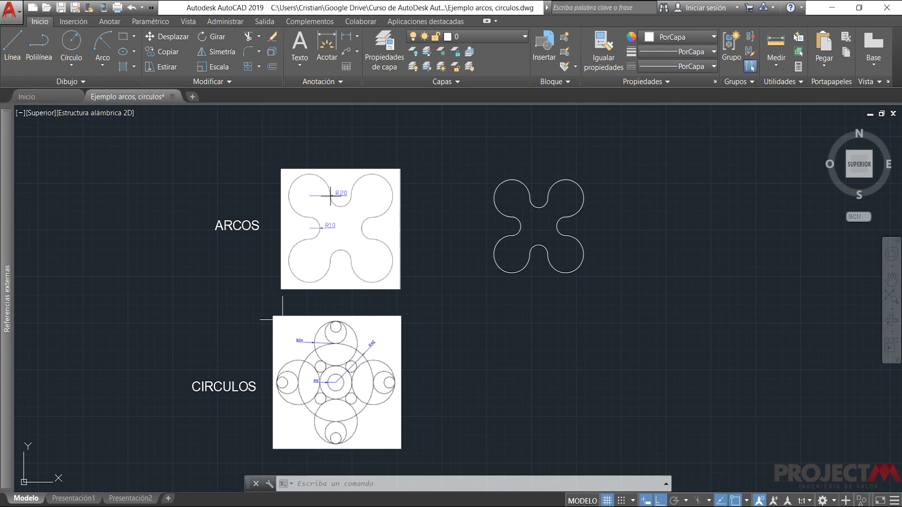
{"action": "left_click", "coordinate": [256, 302]}
{"action": "left_click", "coordinate": [428, 465]}
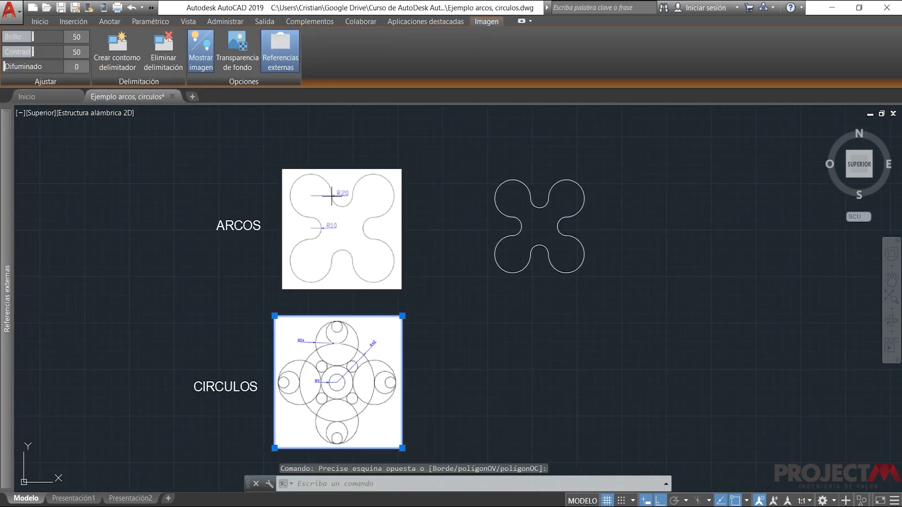
{"action": "key", "text": "Escape"}
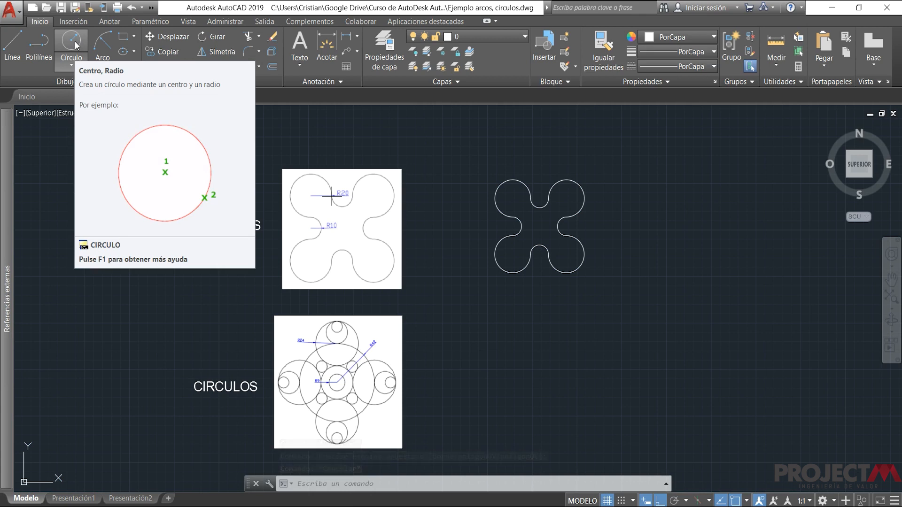
{"action": "left_click", "coordinate": [76, 43]}
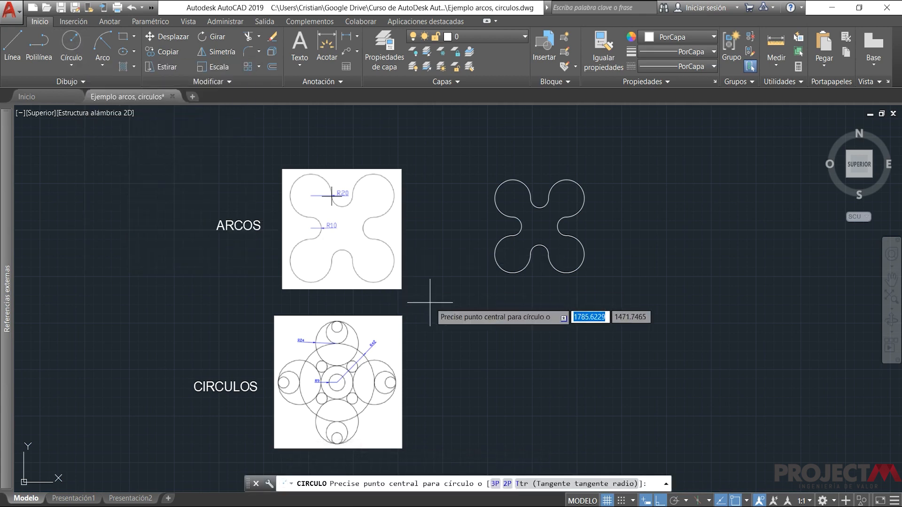
{"action": "left_click", "coordinate": [74, 64]}
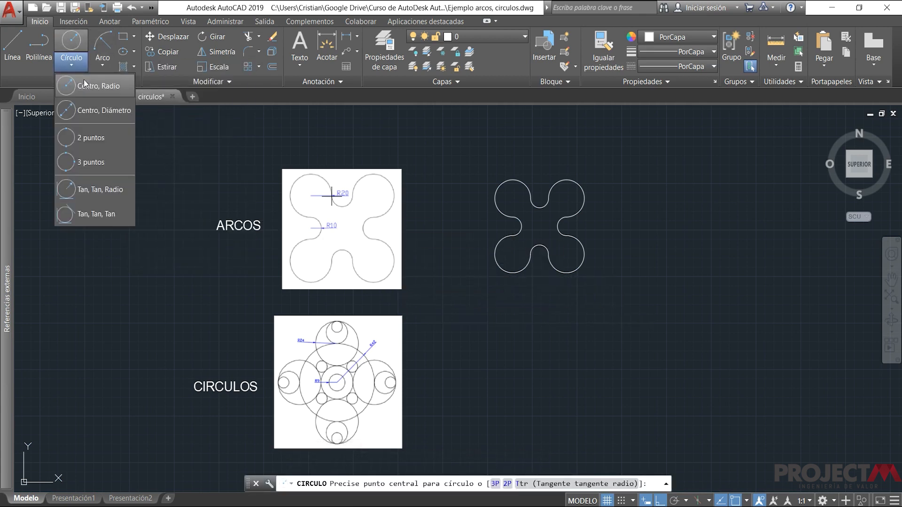
{"action": "left_click", "coordinate": [85, 93]}
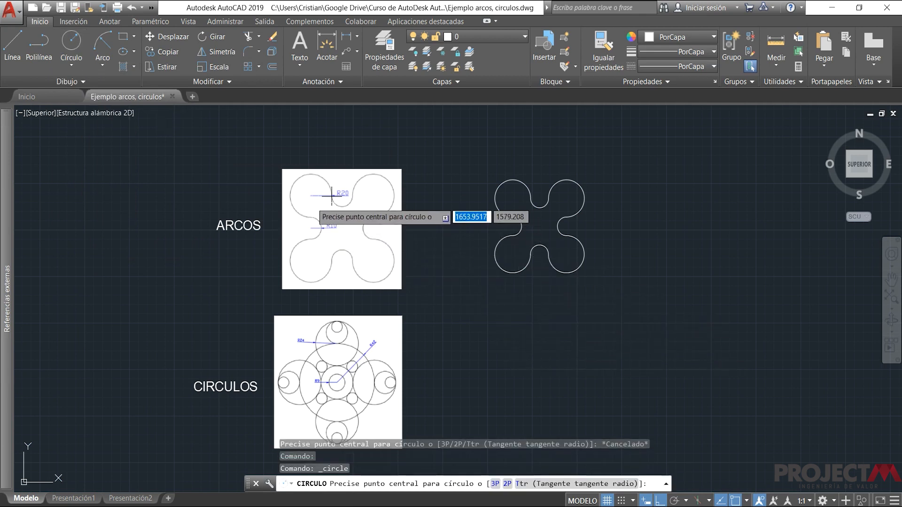
{"action": "key", "text": "Escape"}
Move the small cross on the Arcos image from the R20 arrowhead to the start of its leader, at the upper-left lobe's centre.
{"action": "left_click", "coordinate": [311, 171]}
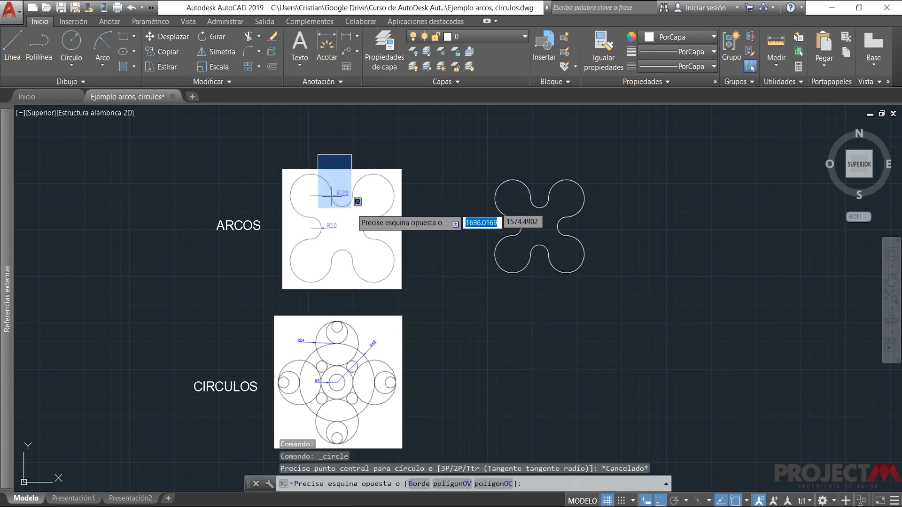
{"action": "left_click", "coordinate": [353, 207]}
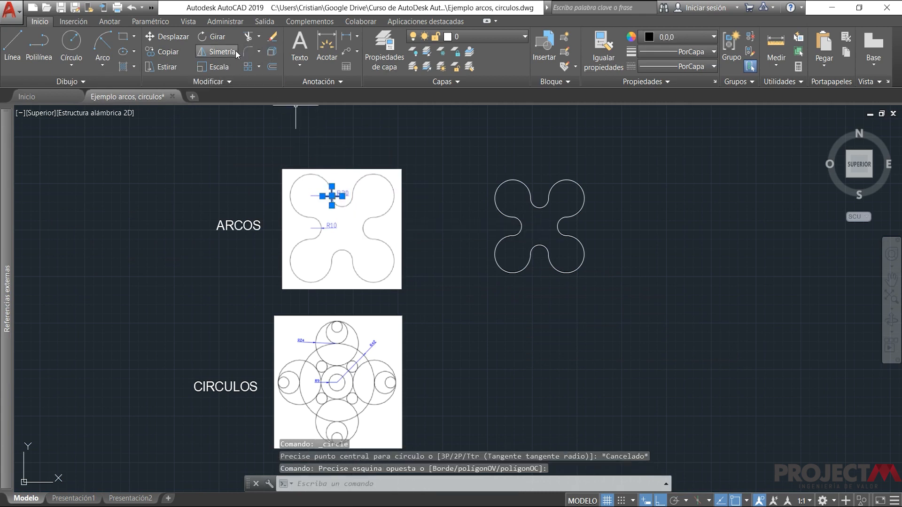
{"action": "left_click", "coordinate": [162, 37]}
{"action": "left_click", "coordinate": [331, 195]}
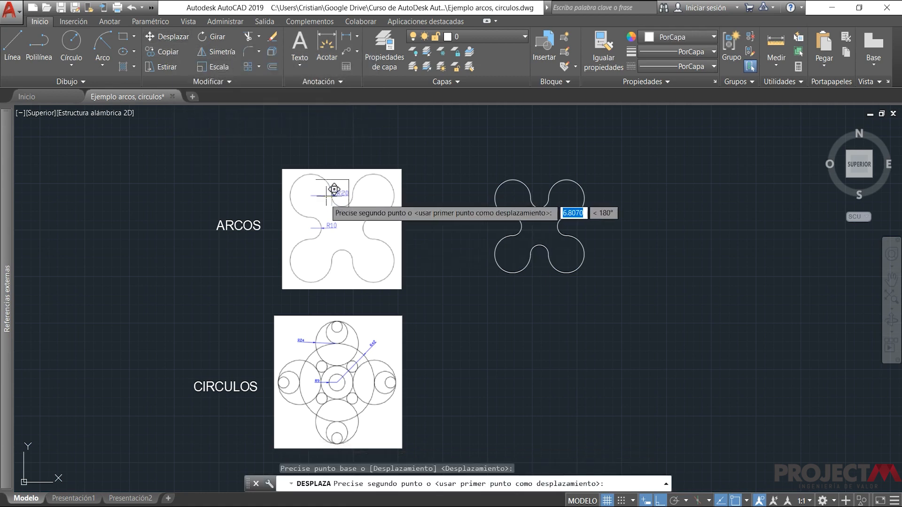
{"action": "left_click", "coordinate": [310, 196]}
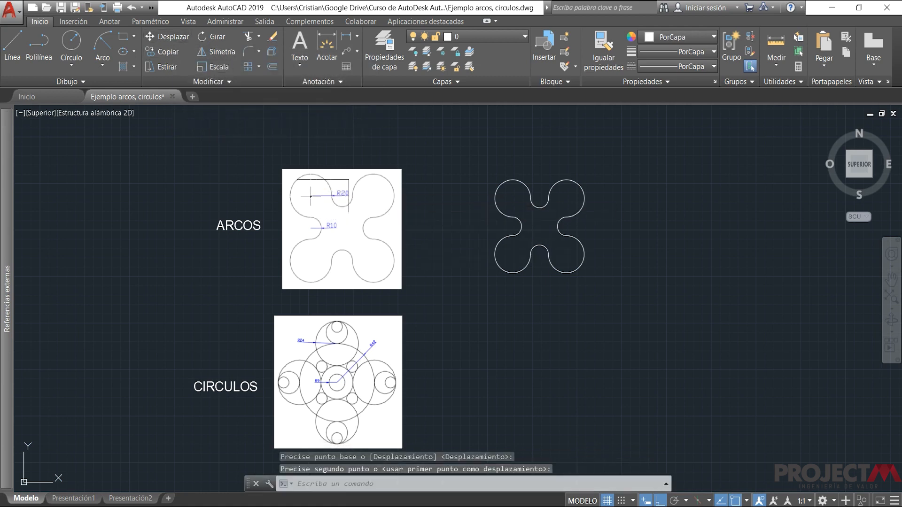
{"action": "key", "text": "Escape"}
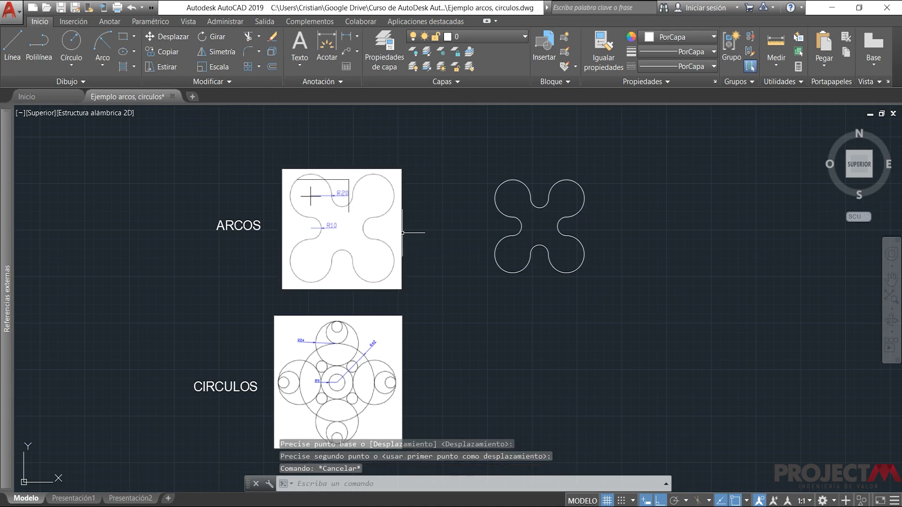
Draw a Centro, Radio circle of radius 20 below the redrawn Arcos figure, beside the Círculos reference image.
{"action": "left_click", "coordinate": [77, 47]}
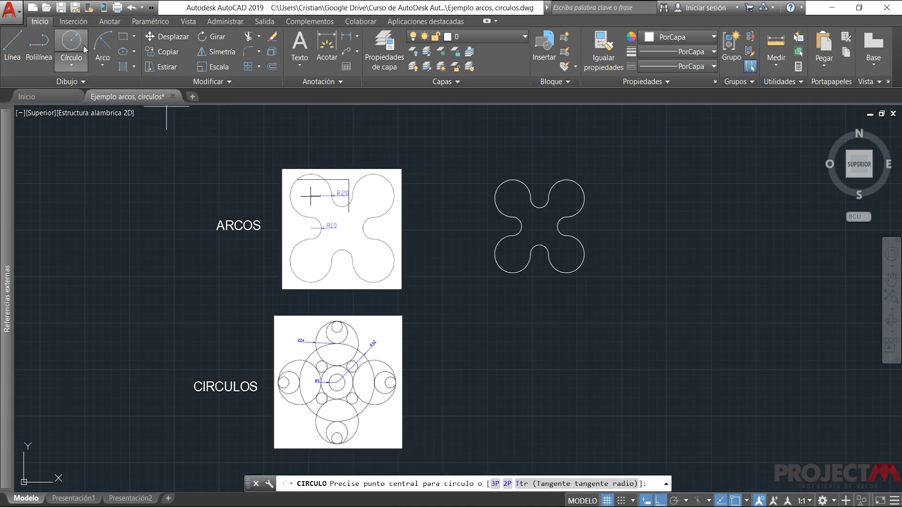
{"action": "left_click", "coordinate": [511, 341]}
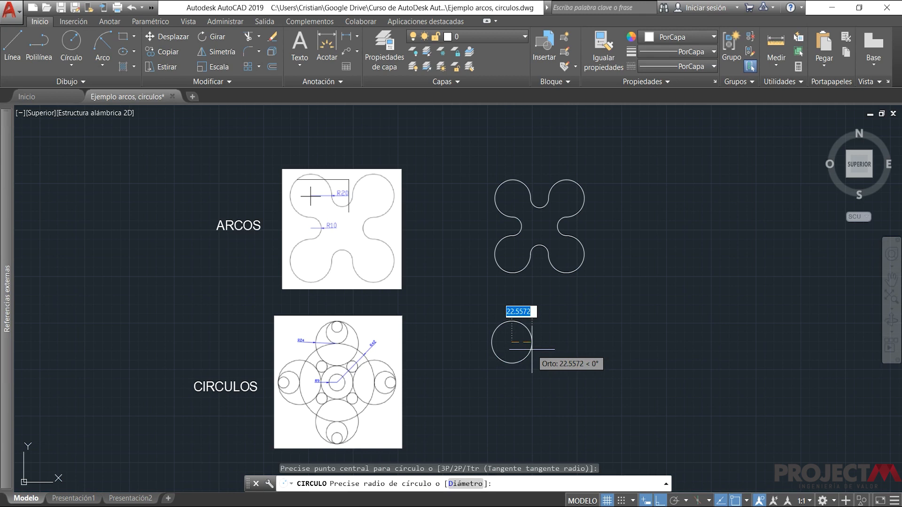
{"action": "type", "text": "20"}
{"action": "key", "text": "Return"}
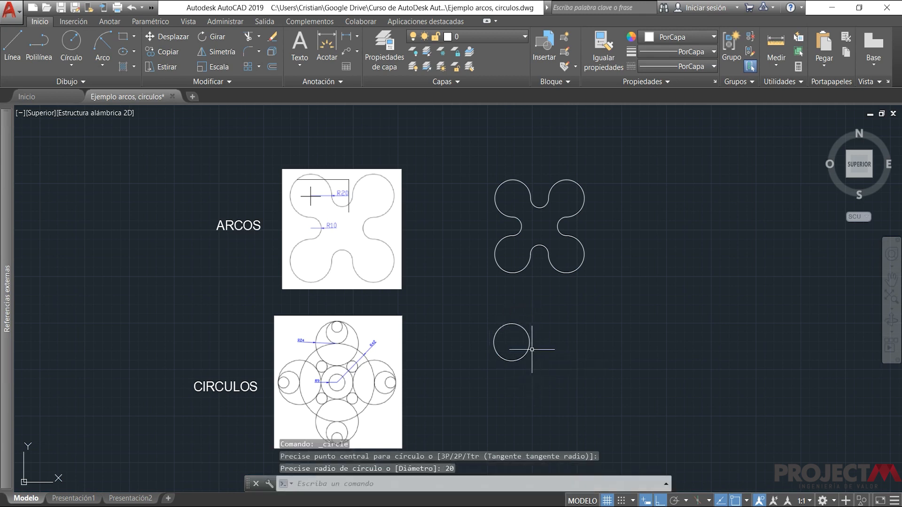
Examine the Arcos reference dimensions and inspect the radius 20 circle beside the Círculos image, selecting that circle.
{"action": "scroll", "coordinate": [332, 199], "scroll_direction": "up", "scroll_amount": 4}
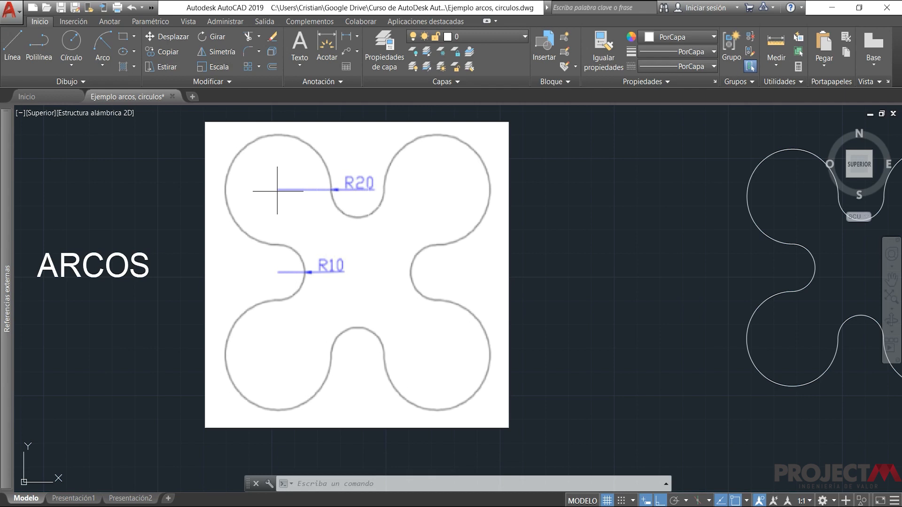
{"action": "scroll", "coordinate": [362, 211], "scroll_direction": "down", "scroll_amount": 4}
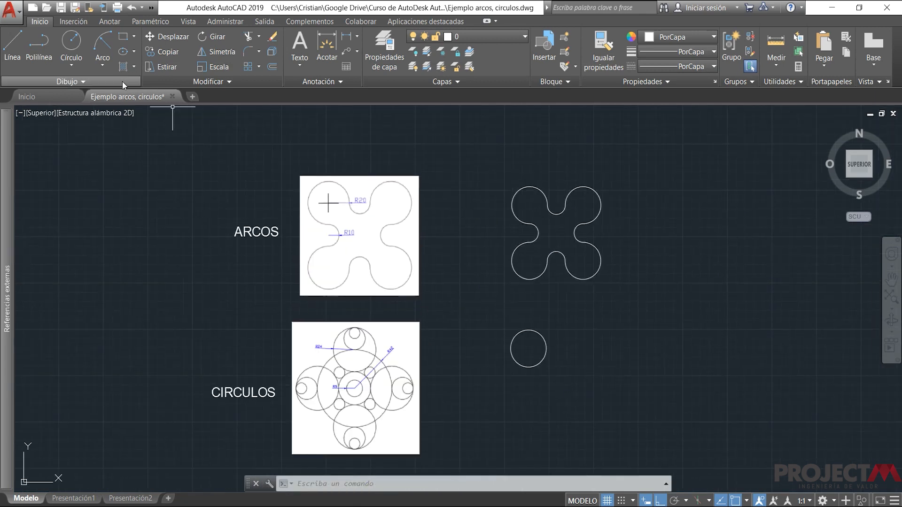
{"action": "scroll", "coordinate": [516, 336], "scroll_direction": "up", "scroll_amount": 2}
{"action": "left_click", "coordinate": [515, 337]}
{"action": "scroll", "coordinate": [483, 348], "scroll_direction": "down", "scroll_amount": 2}
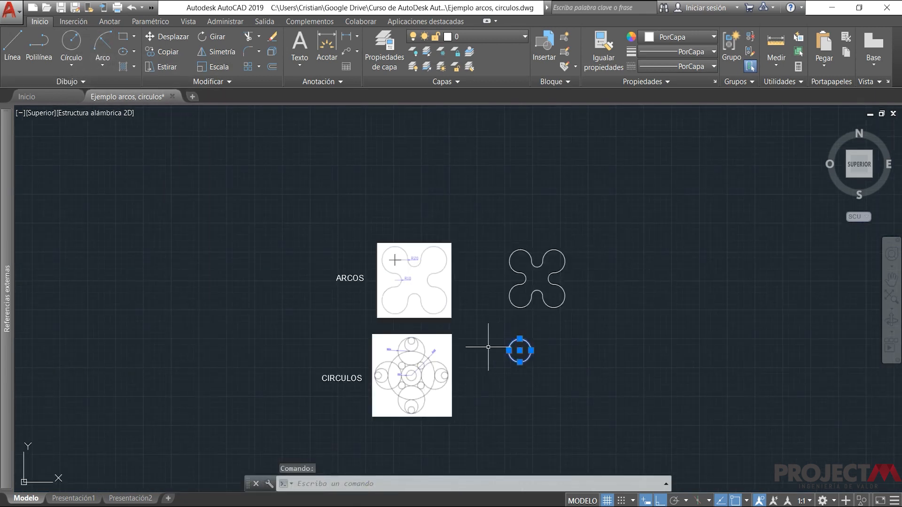
{"action": "scroll", "coordinate": [499, 362], "scroll_direction": "up", "scroll_amount": 2}
{"action": "middle_click_drag", "start_coordinate": [499, 362], "coordinate": [476, 364]}
{"action": "scroll", "coordinate": [511, 352], "scroll_direction": "up", "scroll_amount": 4}
{"action": "scroll", "coordinate": [536, 338], "scroll_direction": "down", "scroll_amount": 2}
{"action": "scroll", "coordinate": [542, 377], "scroll_direction": "down", "scroll_amount": 2}
{"action": "middle_click_drag", "start_coordinate": [543, 377], "coordinate": [507, 362]}
{"action": "scroll", "coordinate": [508, 362], "scroll_direction": "up", "scroll_amount": 2}
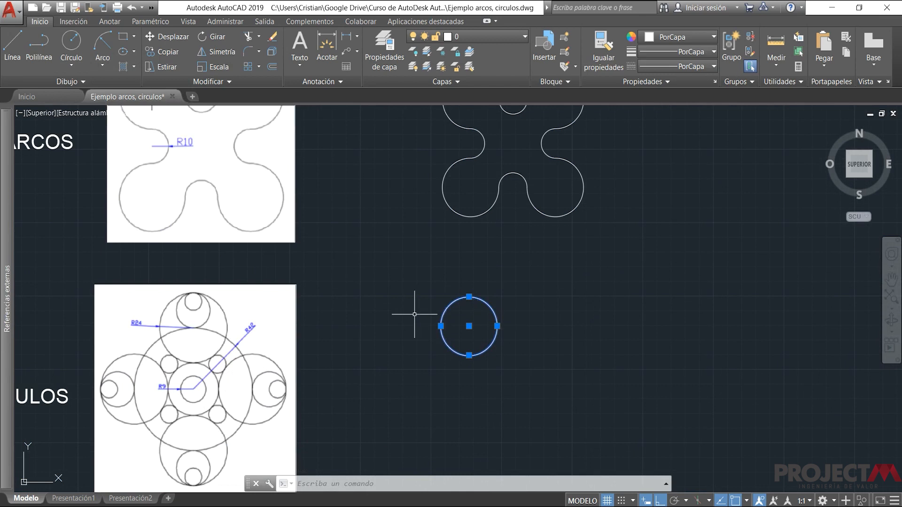
Draw a 2 puntos circle of diameter 40 horizontally, starting 20 to the right of the existing circle's right quadrant.
{"action": "left_click", "coordinate": [71, 62]}
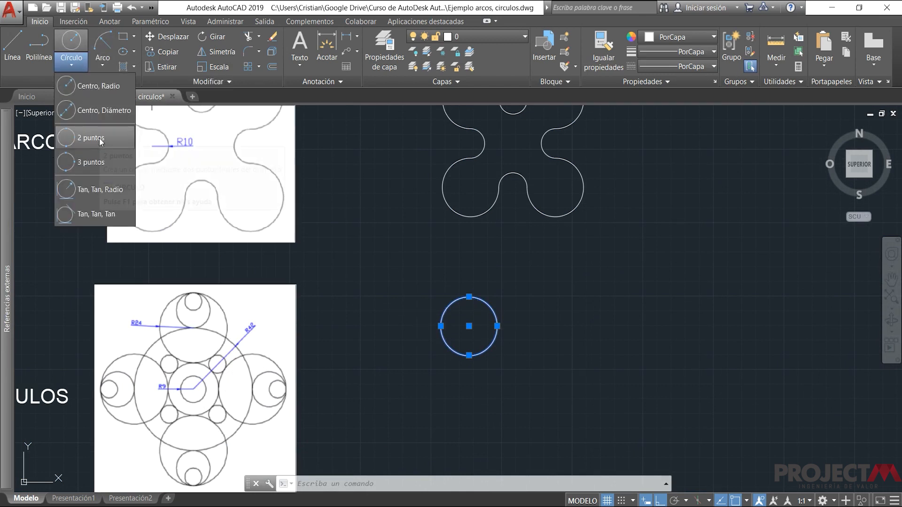
{"action": "left_click", "coordinate": [100, 137]}
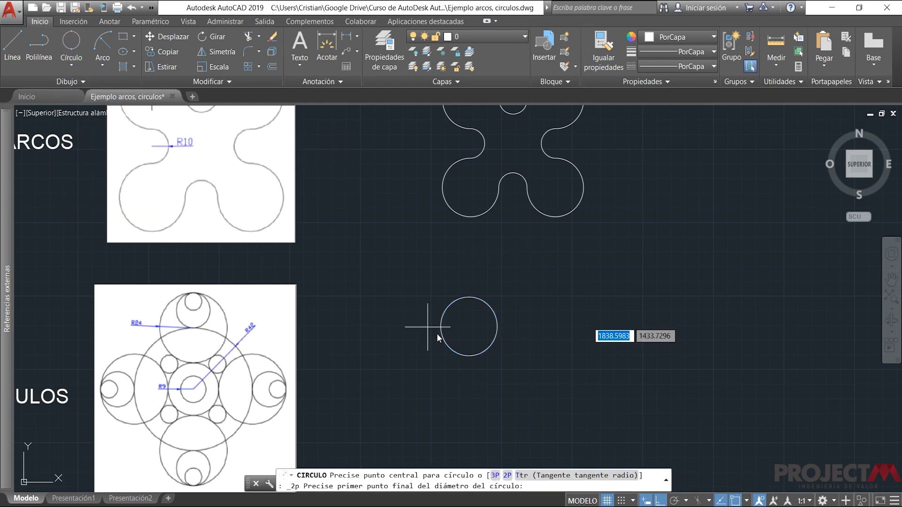
{"action": "scroll", "coordinate": [496, 326], "scroll_direction": "up", "scroll_amount": 4}
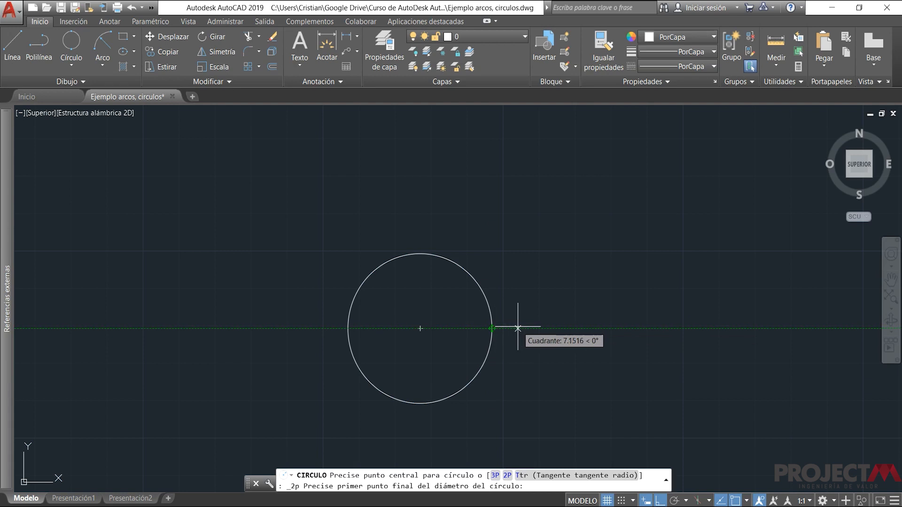
{"action": "type", "text": "20"}
{"action": "key", "text": "Return"}
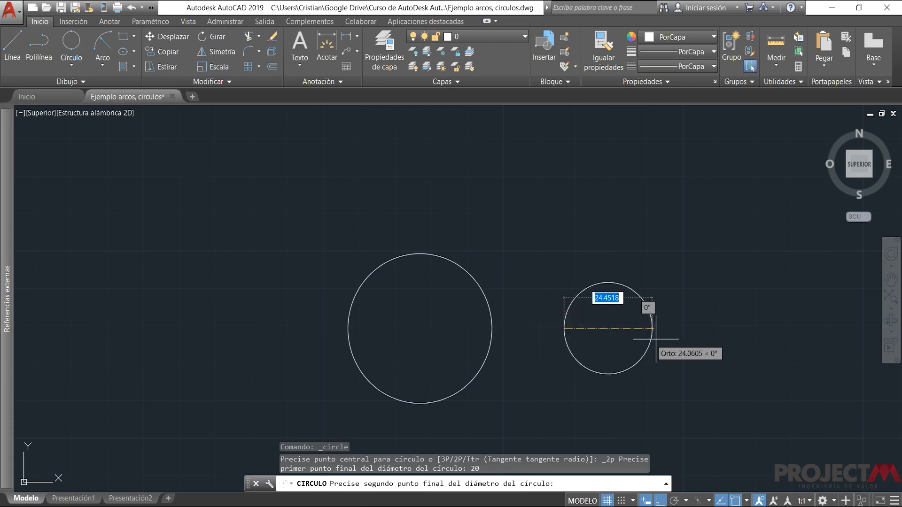
{"action": "scroll", "coordinate": [728, 336], "scroll_direction": "down", "scroll_amount": 2}
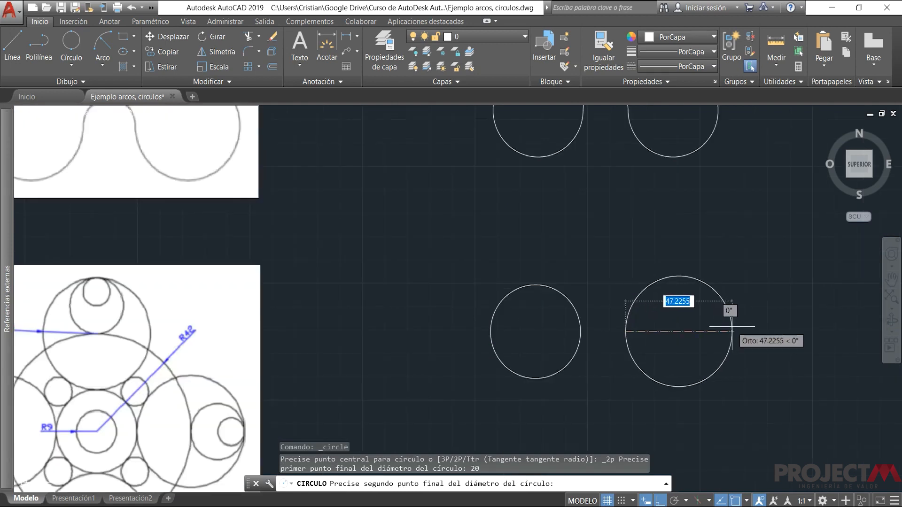
{"action": "scroll", "coordinate": [721, 332], "scroll_direction": "down", "scroll_amount": 2}
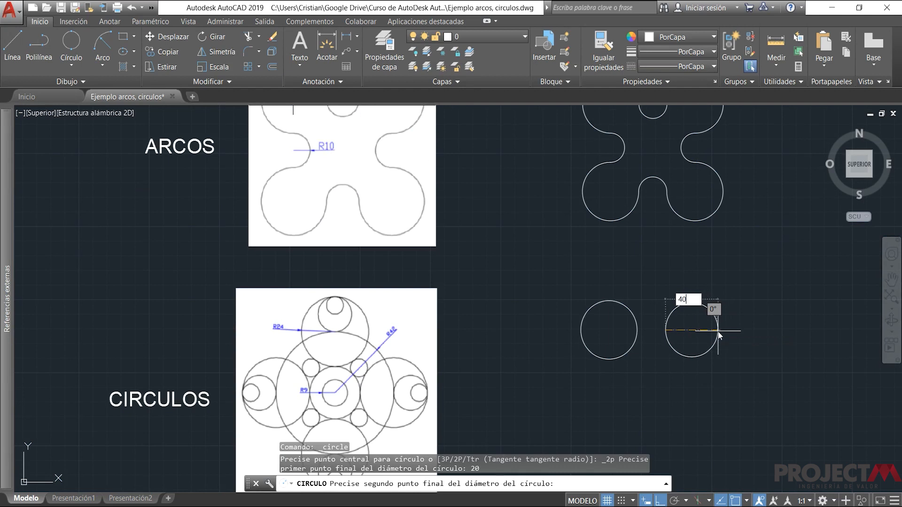
{"action": "key", "text": "Return"}
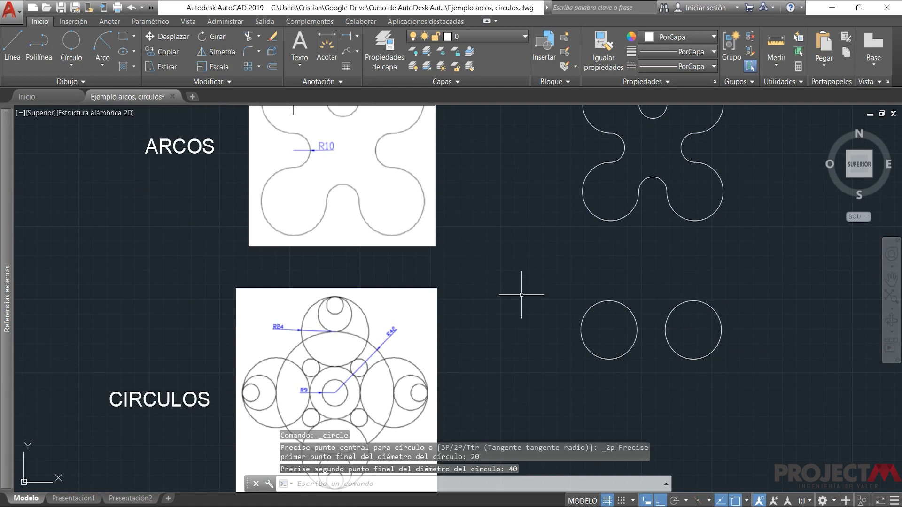
{"action": "key", "text": "Return"}
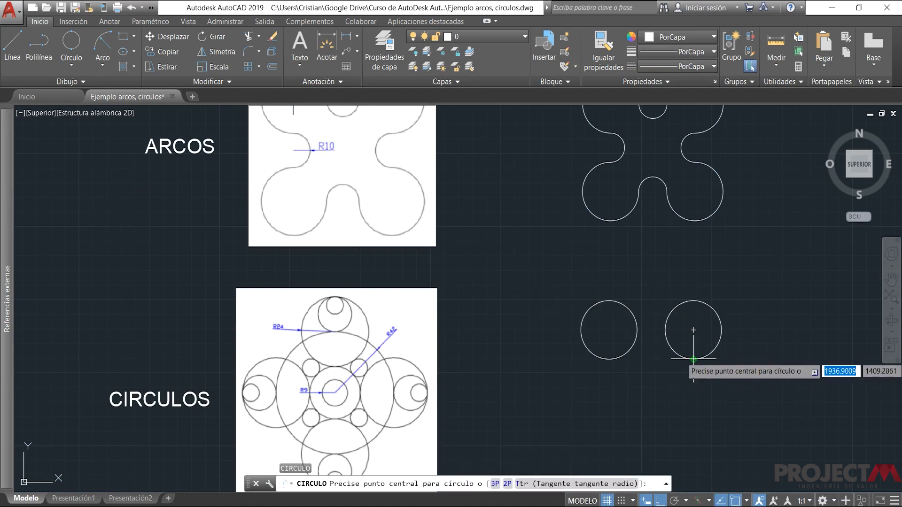
{"action": "left_click", "coordinate": [693, 330]}
{"action": "key", "text": "Escape"}
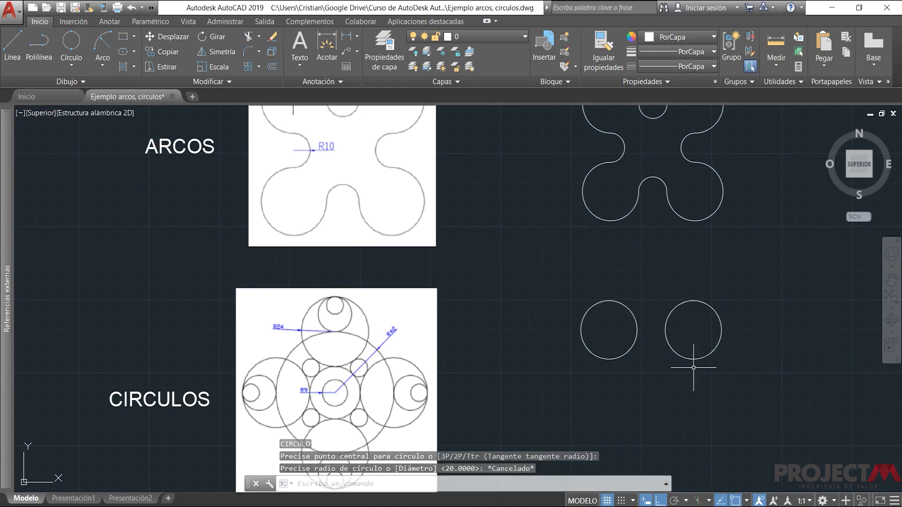
{"action": "key", "text": "Return"}
{"action": "type", "text": "20"}
{"action": "key", "text": "Return"}
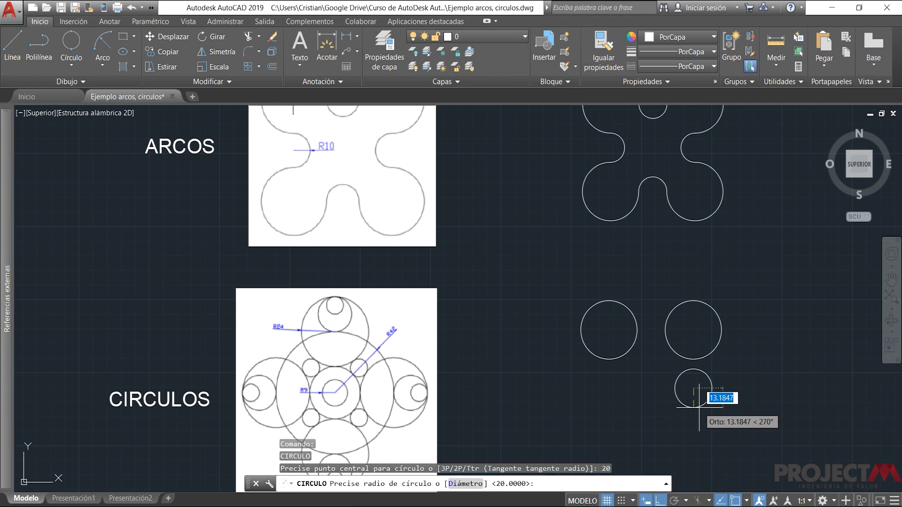
{"action": "key", "text": "Escape"}
Draw a 2 puntos circle of diameter 40 downward, starting 20 below the bottom quadrant of the right-hand circle.
{"action": "left_click", "coordinate": [78, 46]}
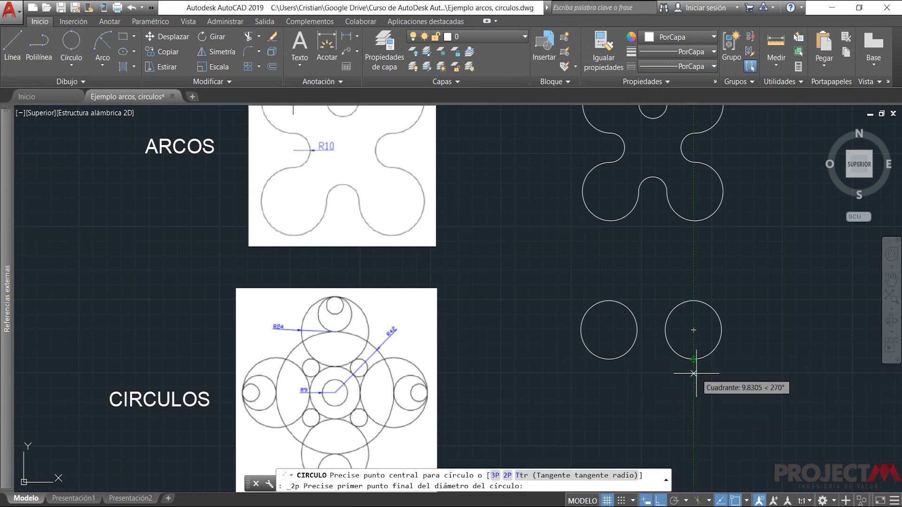
{"action": "type", "text": "20"}
{"action": "key", "text": "Return"}
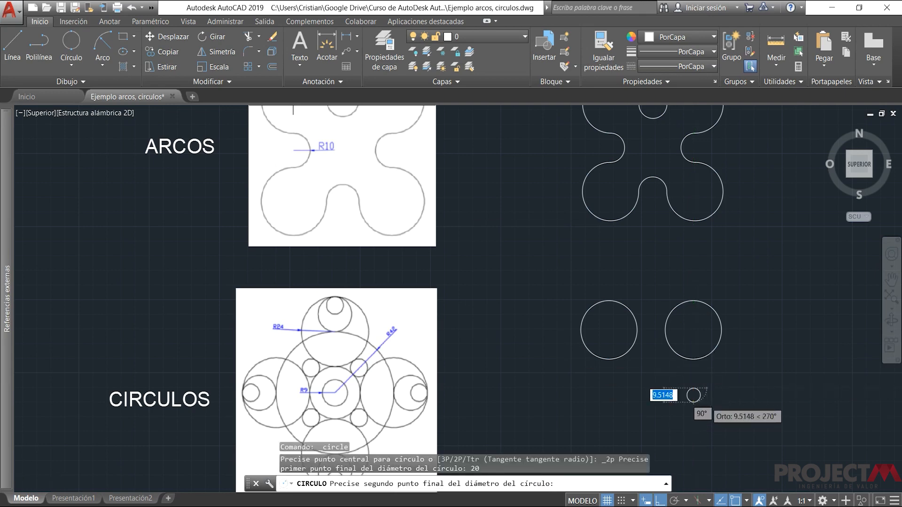
{"action": "scroll", "coordinate": [696, 403], "scroll_direction": "down", "scroll_amount": 2}
{"action": "scroll", "coordinate": [688, 357], "scroll_direction": "up", "scroll_amount": 4}
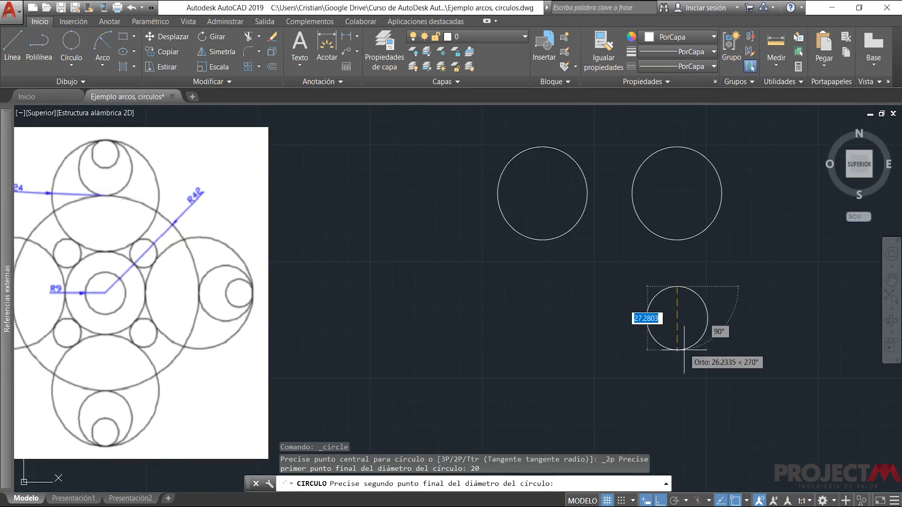
{"action": "type", "text": "40"}
{"action": "key", "text": "Return"}
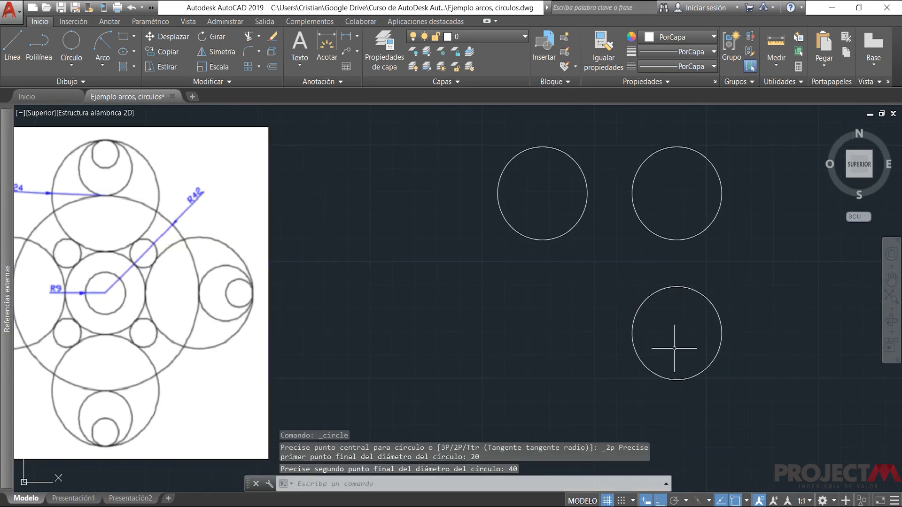
Draw a 2P circle of diameter 40 leftward, starting 20 to the left of the lower circle's left quadrant.
{"action": "key", "text": "Return"}
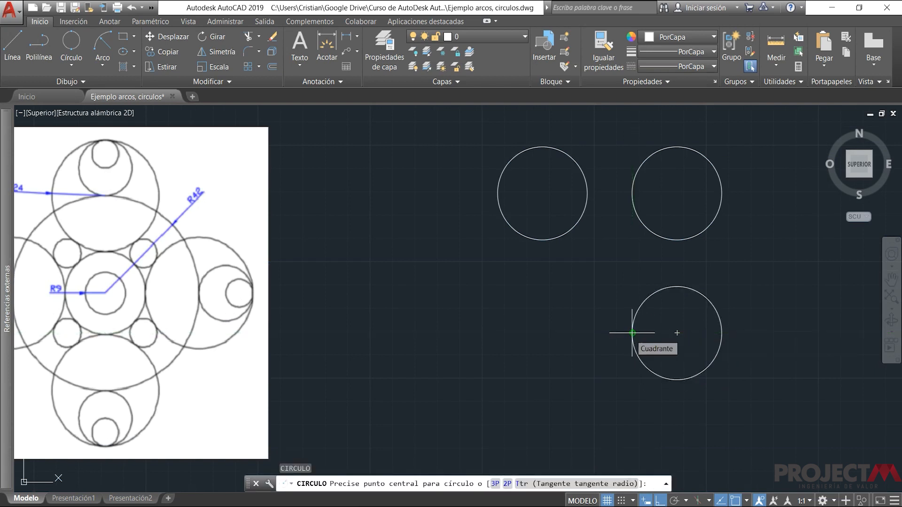
{"action": "left_click", "coordinate": [507, 483]}
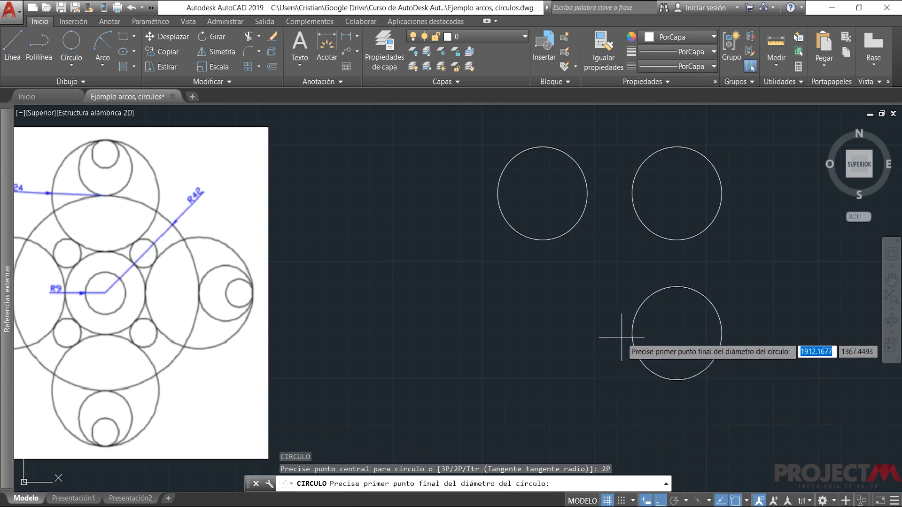
{"action": "type", "text": "20"}
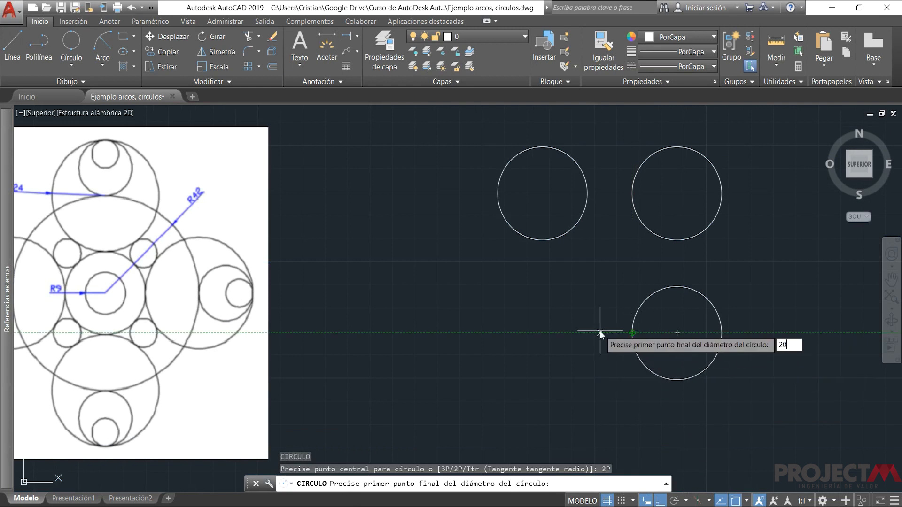
{"action": "key", "text": "Return"}
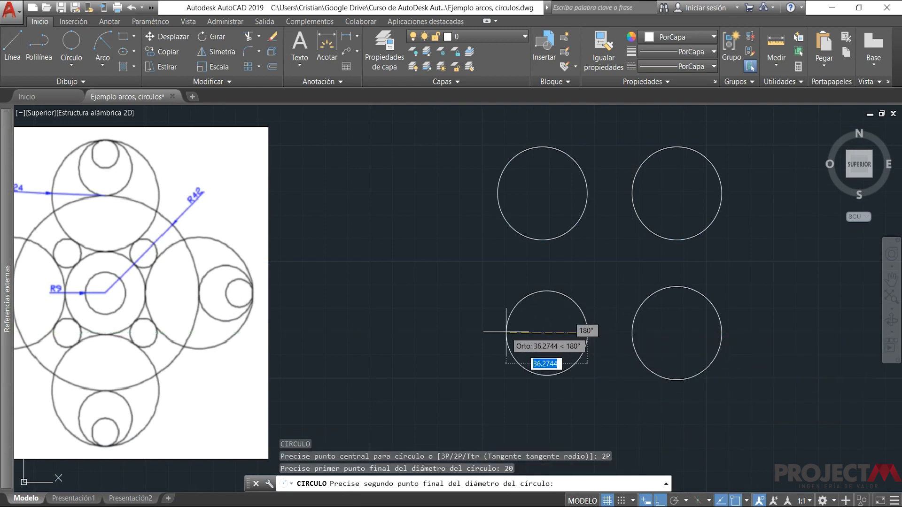
{"action": "type", "text": "40"}
{"action": "key", "text": "Return"}
{"action": "scroll", "coordinate": [604, 337], "scroll_direction": "down", "scroll_amount": 7}
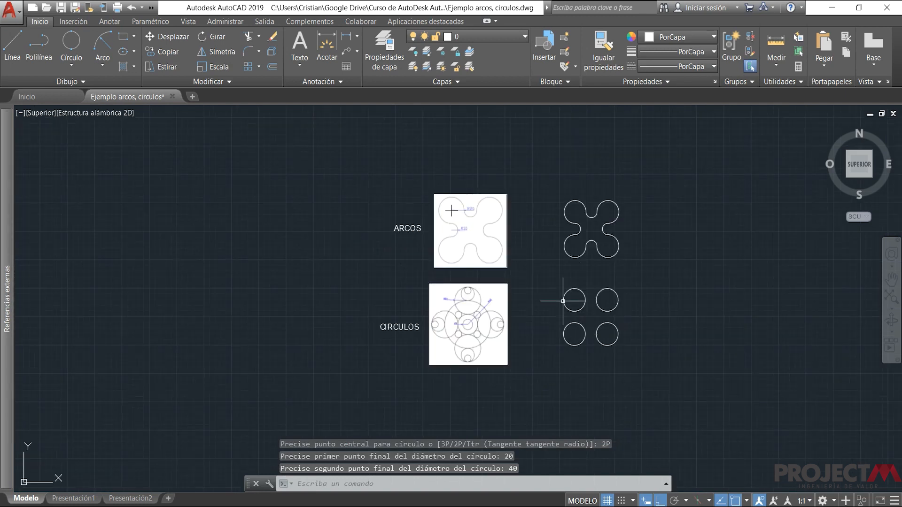
Examine the Arcos reference image with its R20 and R10 arcs against the four new circles.
{"action": "scroll", "coordinate": [537, 272], "scroll_direction": "up", "scroll_amount": 3}
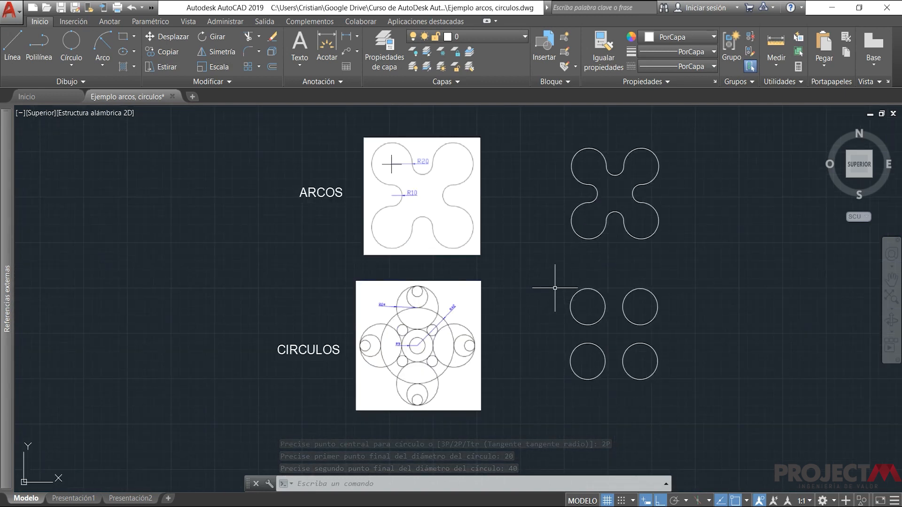
{"action": "scroll", "coordinate": [439, 276], "scroll_direction": "up", "scroll_amount": 1}
{"action": "scroll", "coordinate": [415, 205], "scroll_direction": "down", "scroll_amount": 1}
{"action": "middle_click_drag", "start_coordinate": [415, 205], "coordinate": [401, 259]}
{"action": "scroll", "coordinate": [368, 194], "scroll_direction": "up", "scroll_amount": 2}
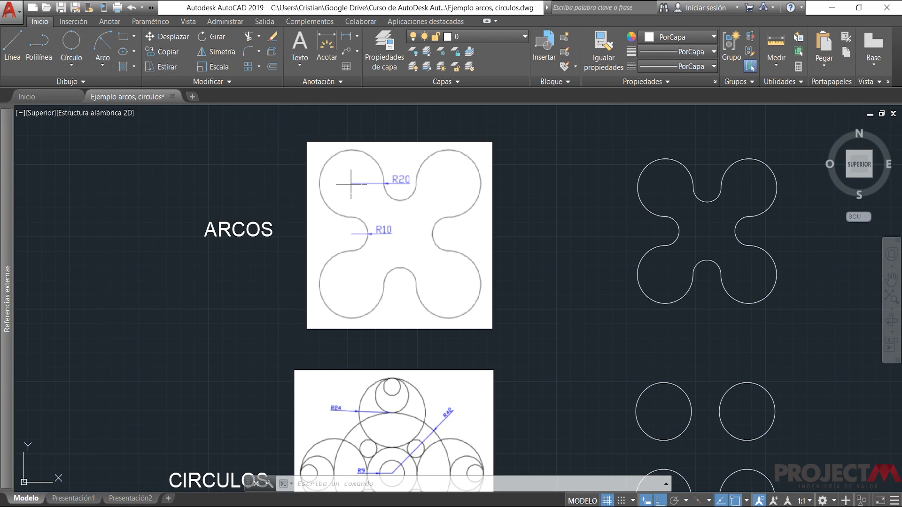
{"action": "scroll", "coordinate": [351, 184], "scroll_direction": "up", "scroll_amount": 2}
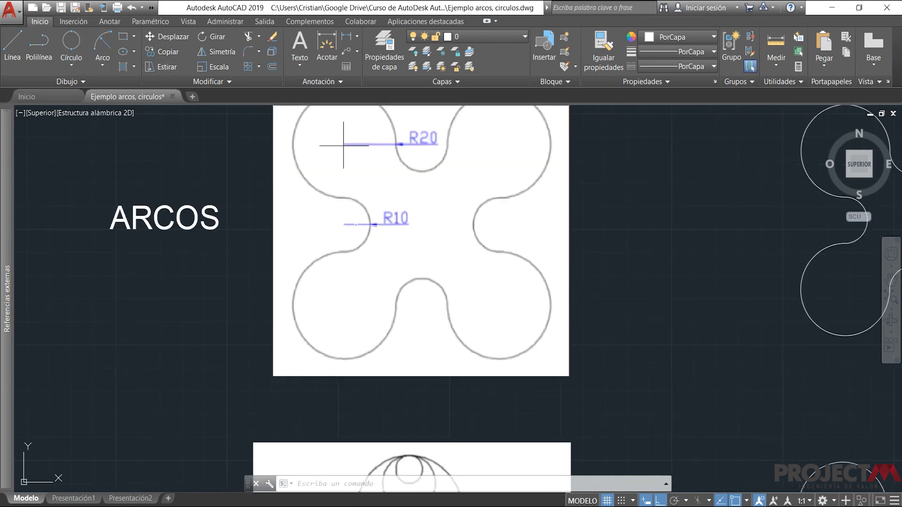
{"action": "scroll", "coordinate": [343, 145], "scroll_direction": "down", "scroll_amount": 2}
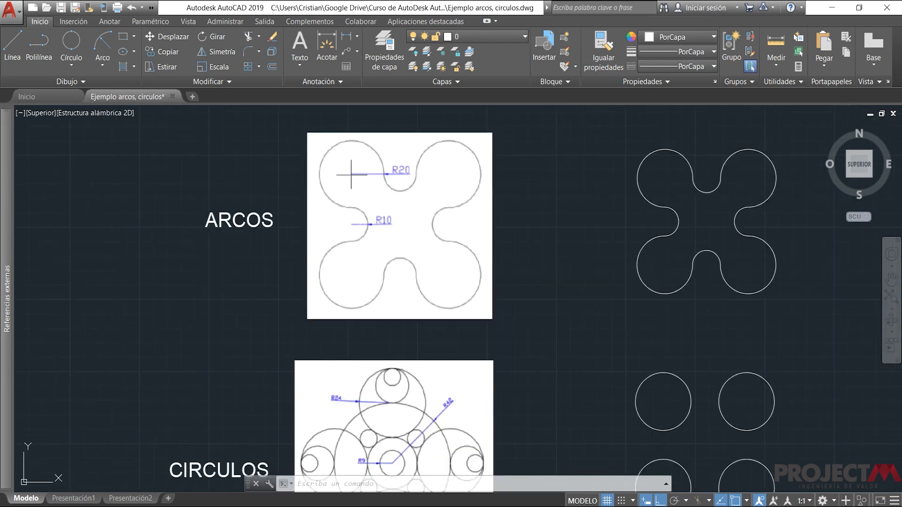
{"action": "scroll", "coordinate": [348, 153], "scroll_direction": "up", "scroll_amount": 2}
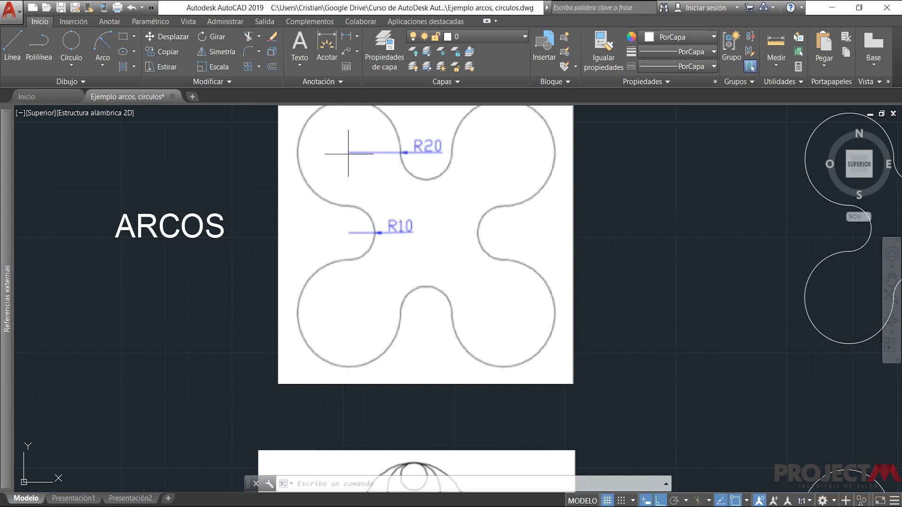
{"action": "scroll", "coordinate": [348, 153], "scroll_direction": "up", "scroll_amount": 2}
{"action": "scroll", "coordinate": [337, 151], "scroll_direction": "down", "scroll_amount": 2}
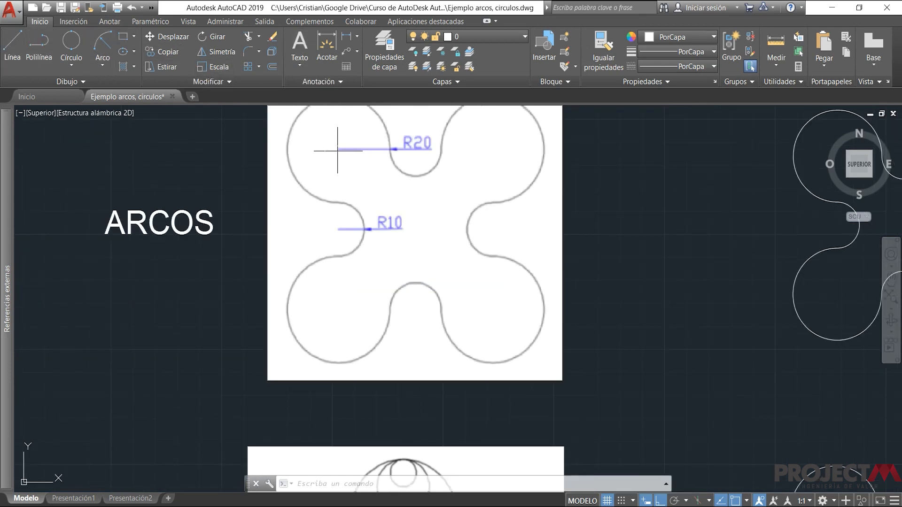
Move the small cross on the Arcos image from the upper-left lobe's centre down to where that lobe meets the left R10 arc.
{"action": "left_click", "coordinate": [292, 121]}
{"action": "left_click", "coordinate": [414, 190]}
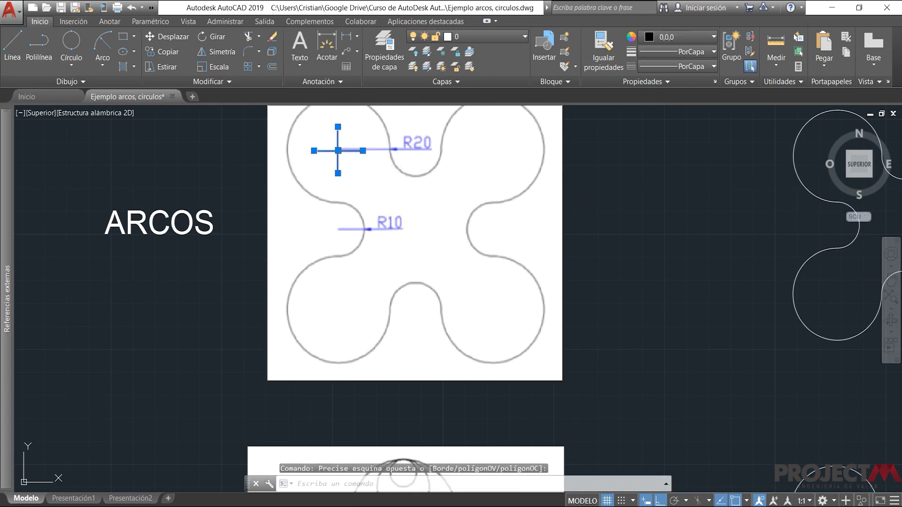
{"action": "left_click", "coordinate": [166, 37]}
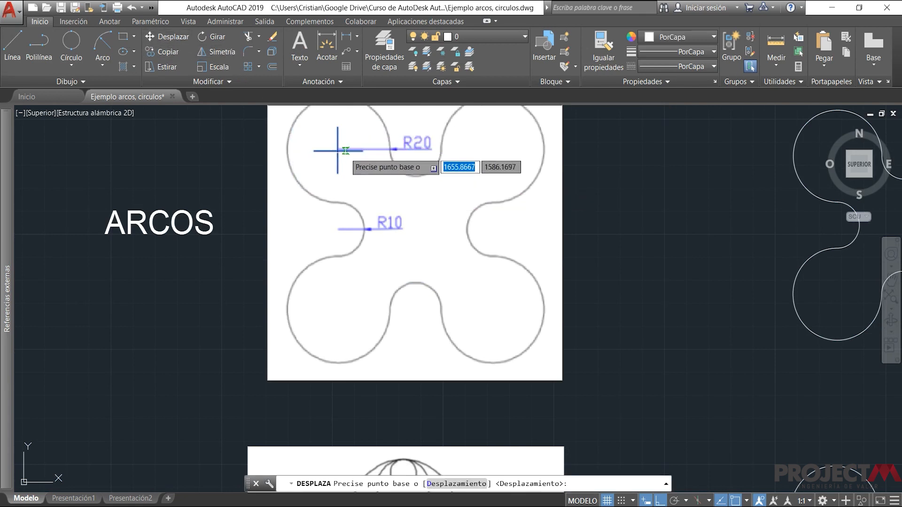
{"action": "left_click", "coordinate": [338, 151]}
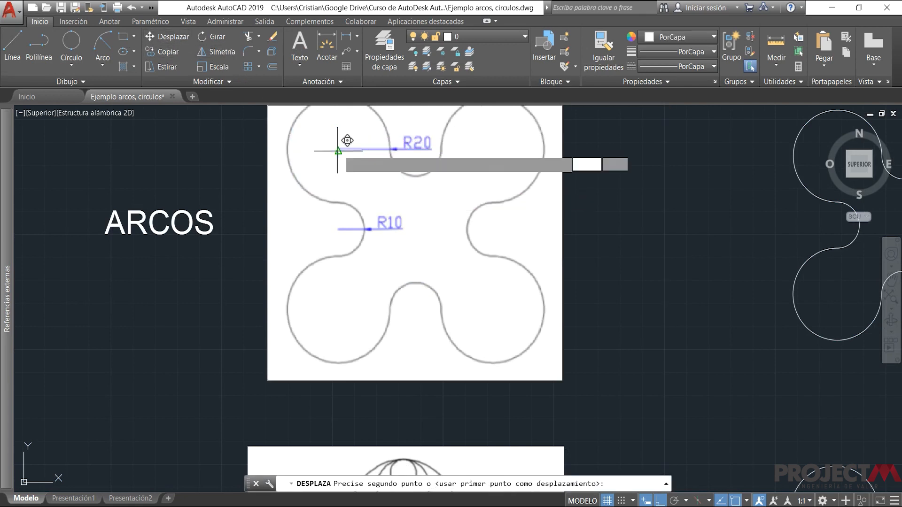
{"action": "left_click", "coordinate": [337, 201]}
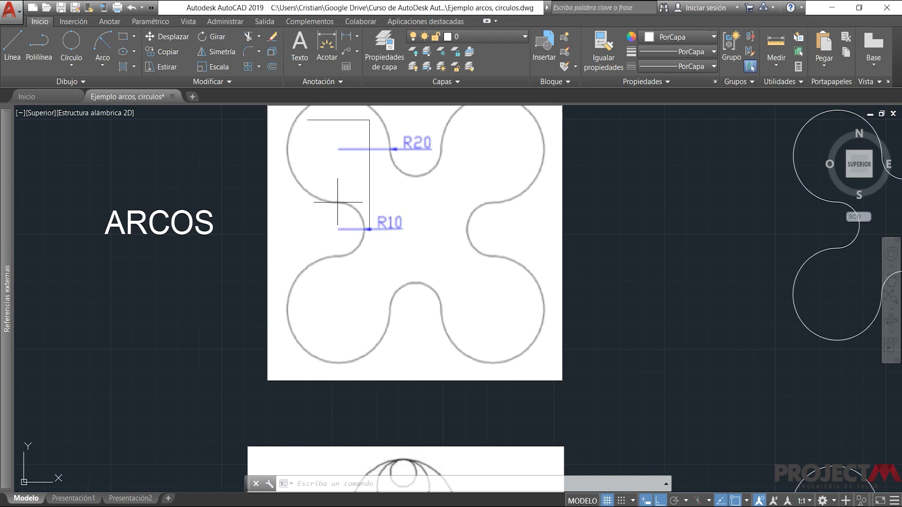
{"action": "scroll", "coordinate": [631, 212], "scroll_direction": "down", "scroll_amount": 2}
{"action": "middle_click_drag", "start_coordinate": [650, 263], "coordinate": [557, 252]}
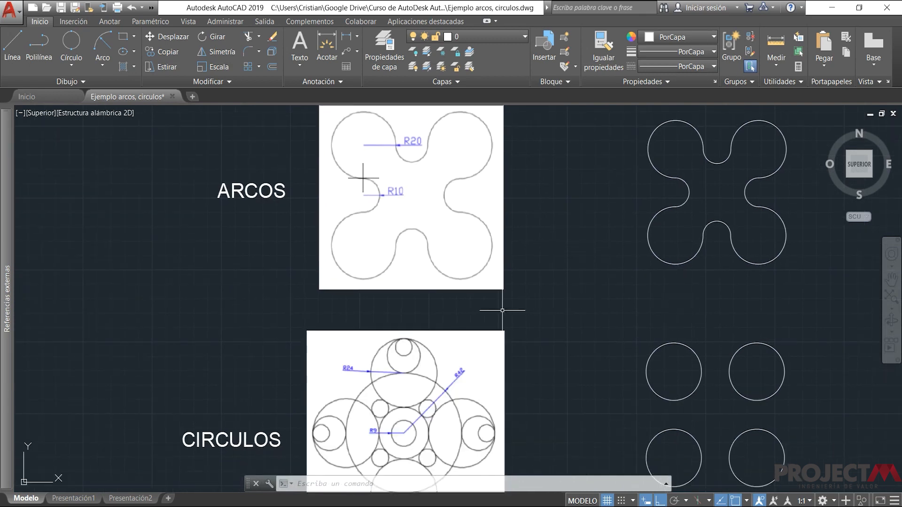
{"action": "left_click", "coordinate": [73, 62]}
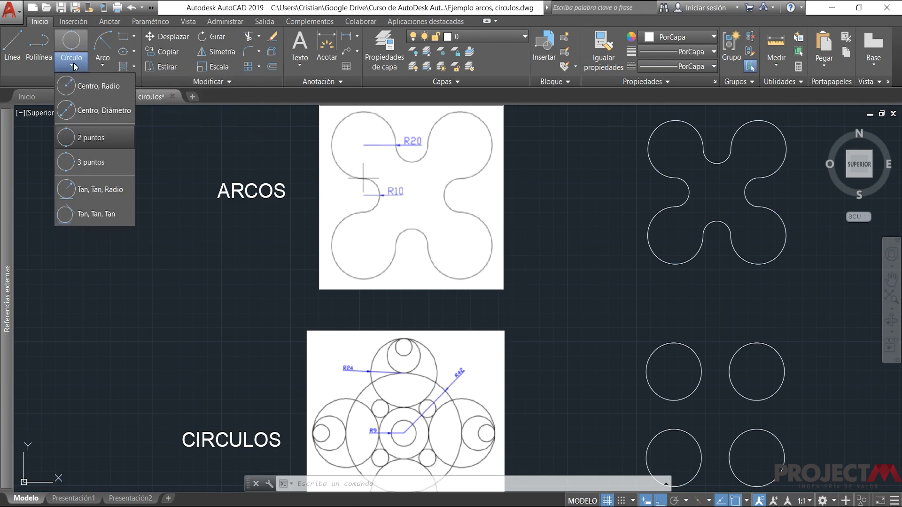
{"action": "left_click", "coordinate": [90, 191]}
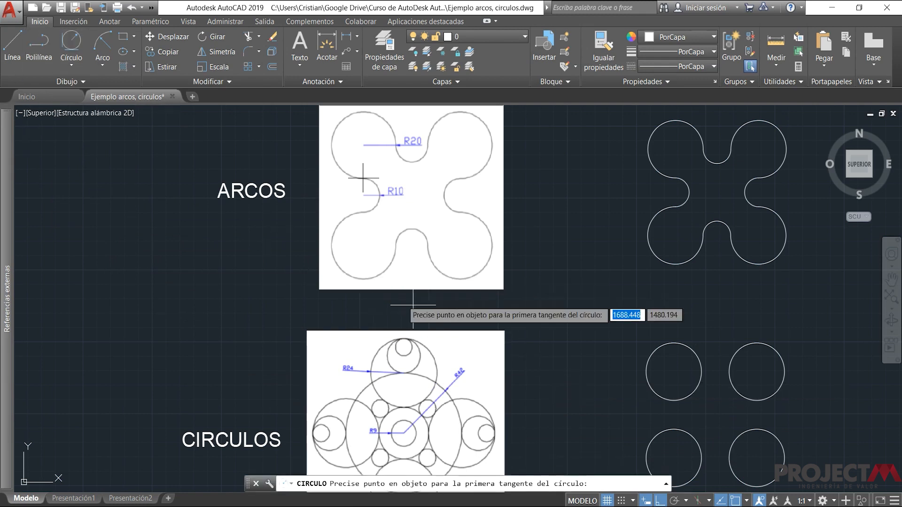
{"action": "key", "text": "Escape"}
{"action": "key", "text": "Escape"}
{"action": "key", "text": "Escape"}
Draw a Tangente, tangente, radio circle of radius 10 between the facing sides of the two upper circles.
{"action": "left_click", "coordinate": [80, 67]}
{"action": "left_click", "coordinate": [91, 90]}
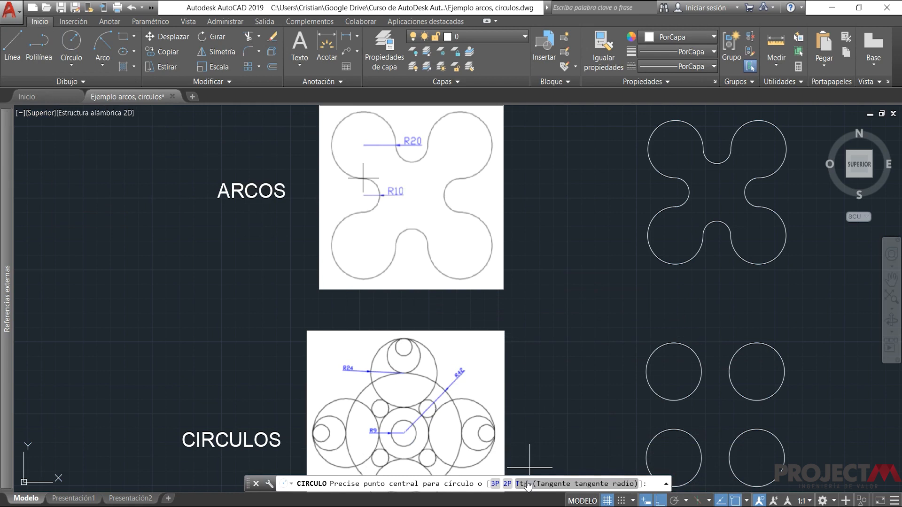
{"action": "left_click", "coordinate": [523, 483]}
{"action": "scroll", "coordinate": [732, 377], "scroll_direction": "up", "scroll_amount": 2}
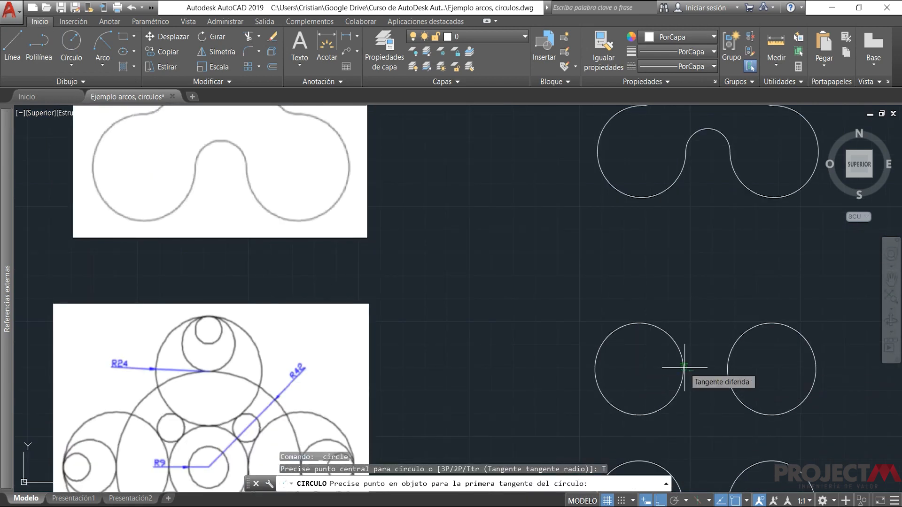
{"action": "left_click", "coordinate": [684, 368]}
{"action": "left_click", "coordinate": [728, 365]}
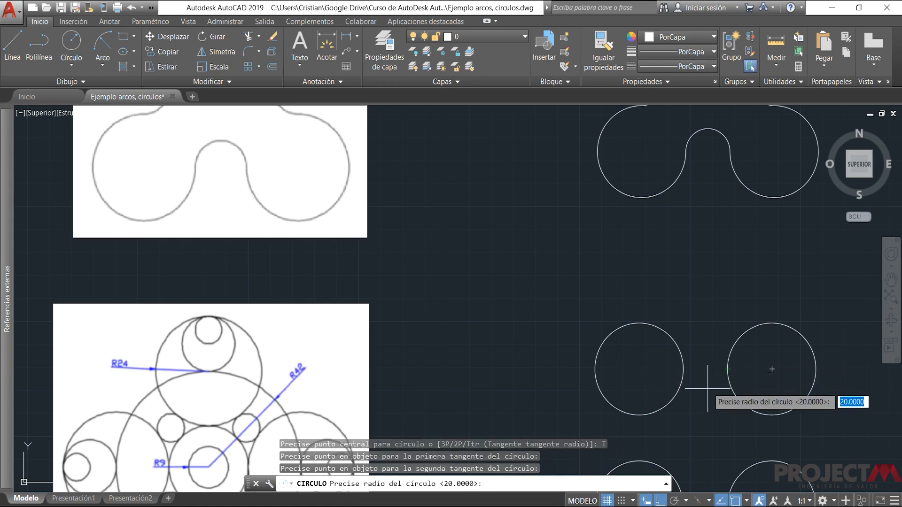
{"action": "type", "text": "10"}
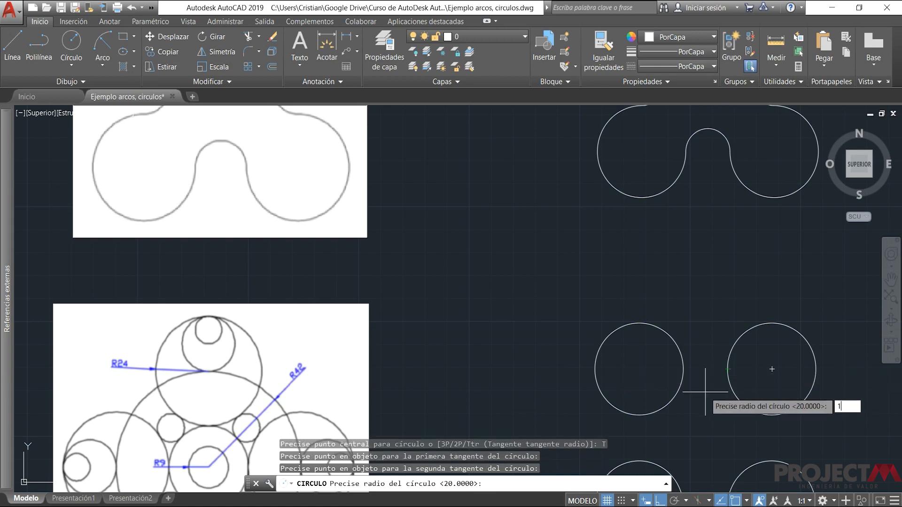
{"action": "key", "text": "Return"}
{"action": "middle_click_drag", "start_coordinate": [695, 419], "coordinate": [632, 286]}
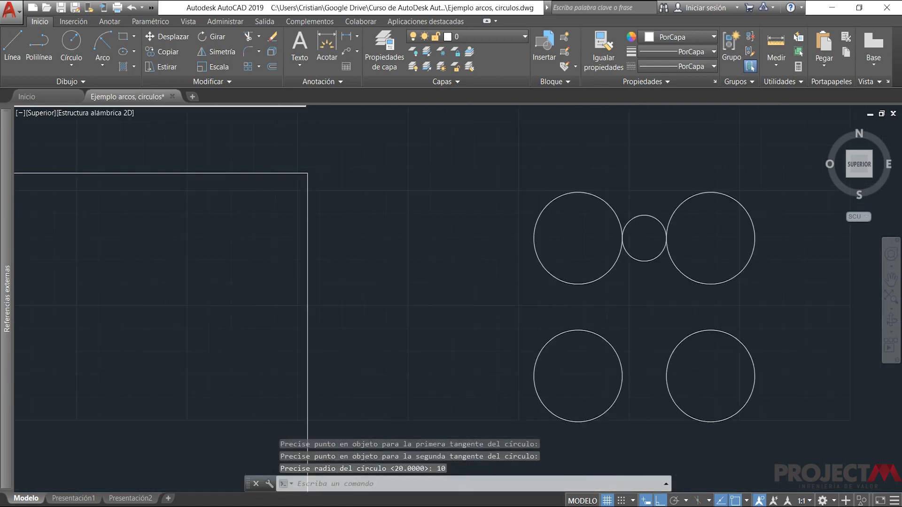
{"action": "scroll", "coordinate": [632, 285], "scroll_direction": "down", "scroll_amount": 1}
{"action": "key", "text": "Return"}
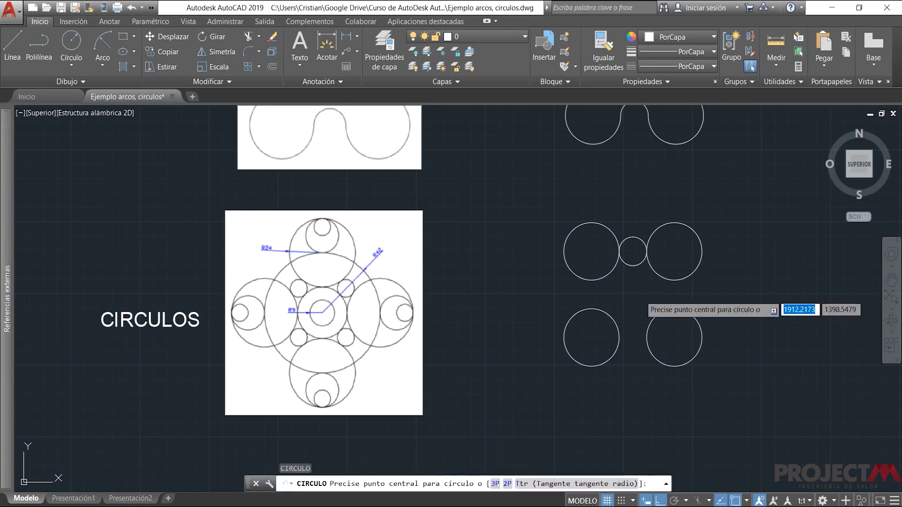
{"action": "left_click", "coordinate": [675, 280]}
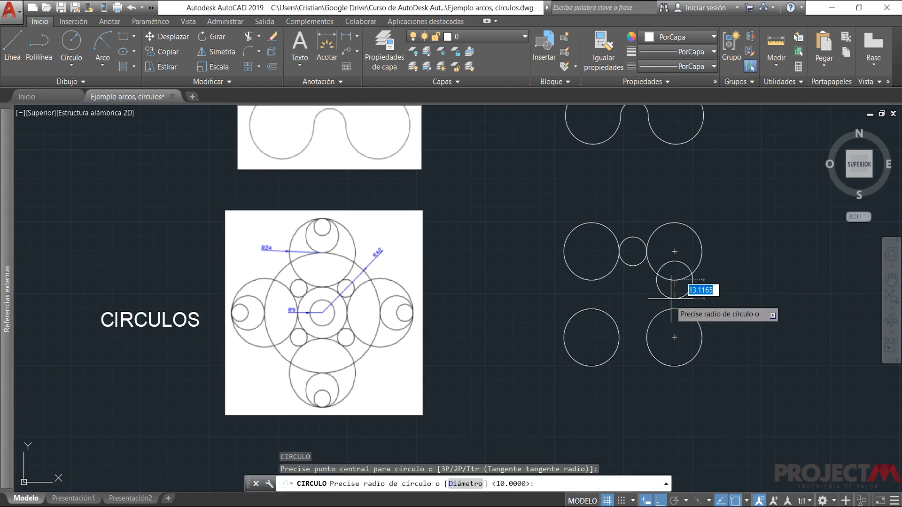
{"action": "key", "text": "Escape"}
{"action": "key", "text": "Escape"}
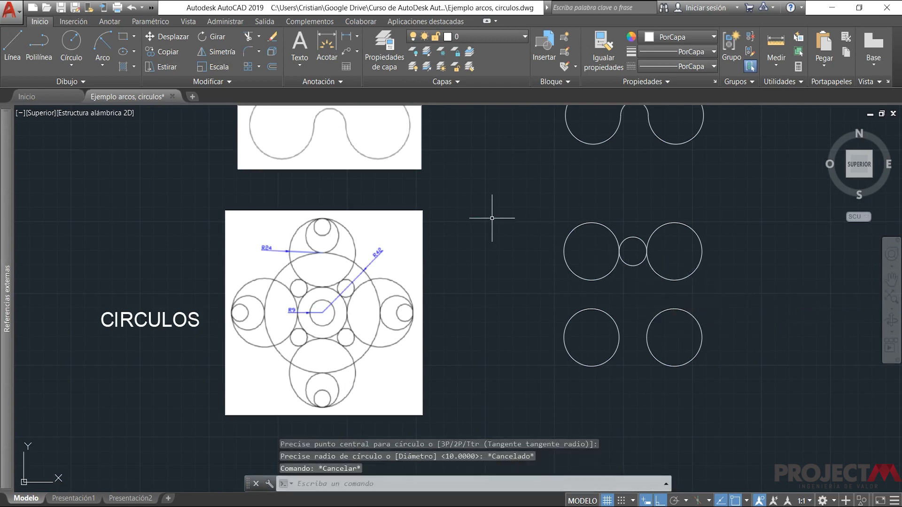
Draw a Ttr circle of radius 10 tangent to the lower-right and upper-right circles, in the gap between them.
{"action": "left_click", "coordinate": [80, 49]}
{"action": "type", "text": "T"}
{"action": "key", "text": "Return"}
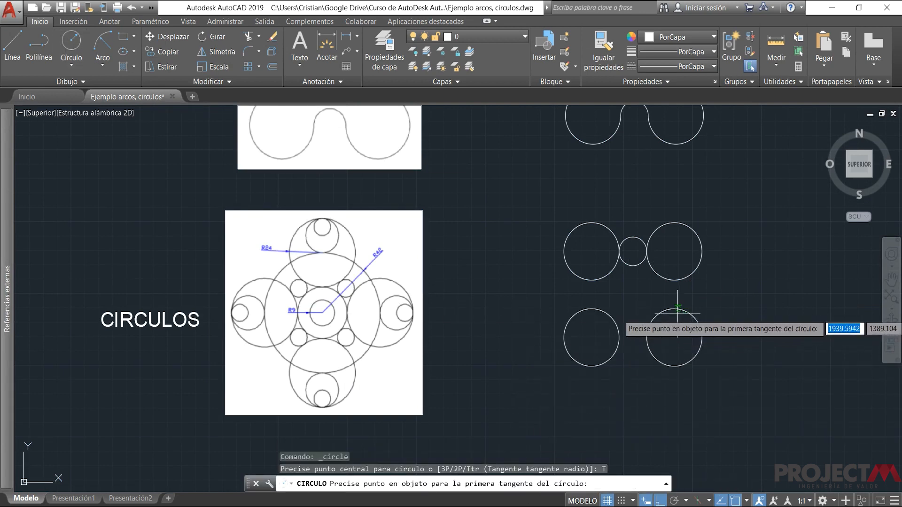
{"action": "left_click", "coordinate": [677, 308]}
{"action": "left_click", "coordinate": [675, 281]}
{"action": "type", "text": "1"}
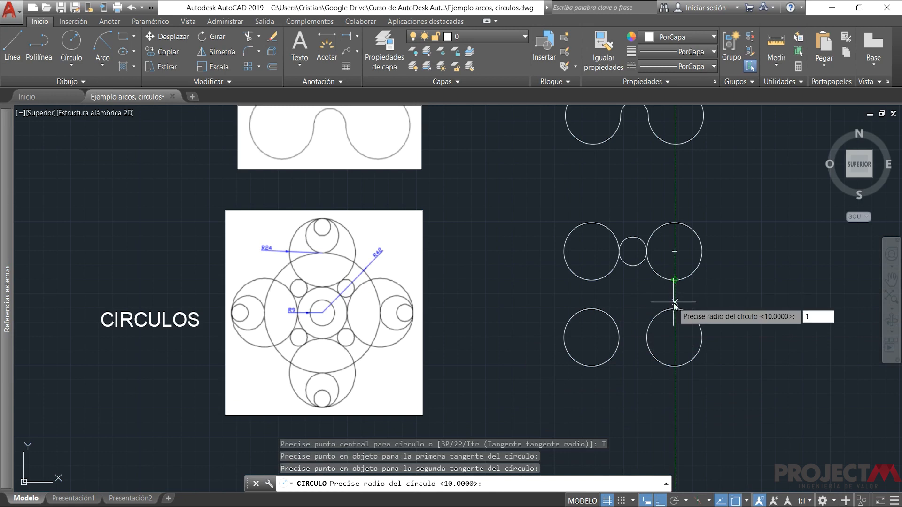
{"action": "key", "text": "Return"}
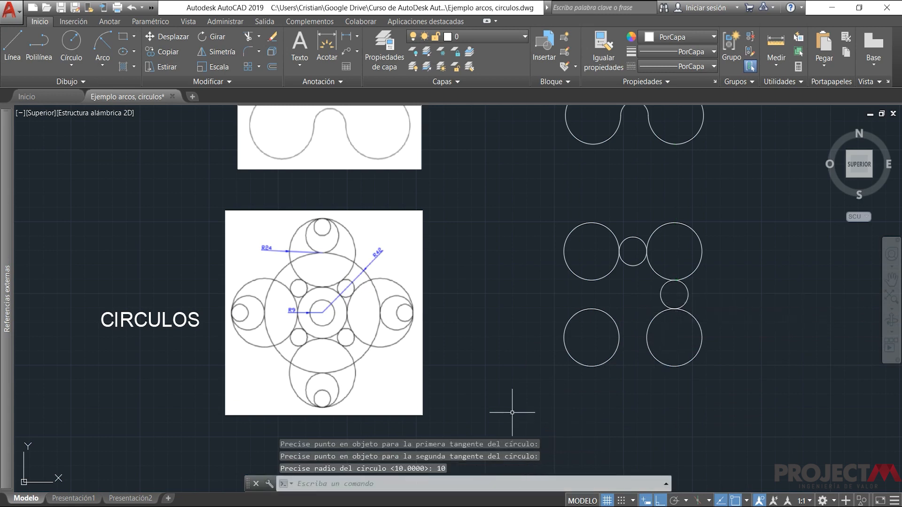
Draw a Ttr circle of radius 10 tangent to the facing sides of the two lower circles.
{"action": "key", "text": "Return"}
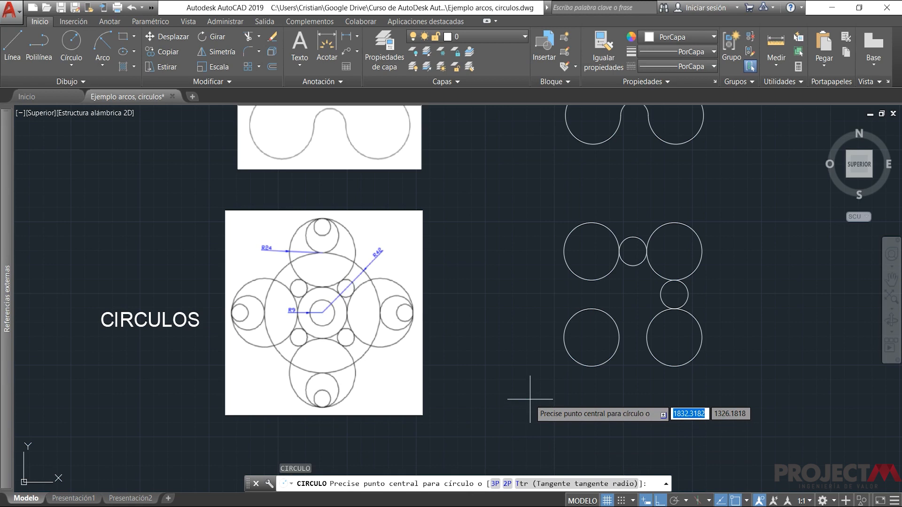
{"action": "left_click", "coordinate": [82, 67]}
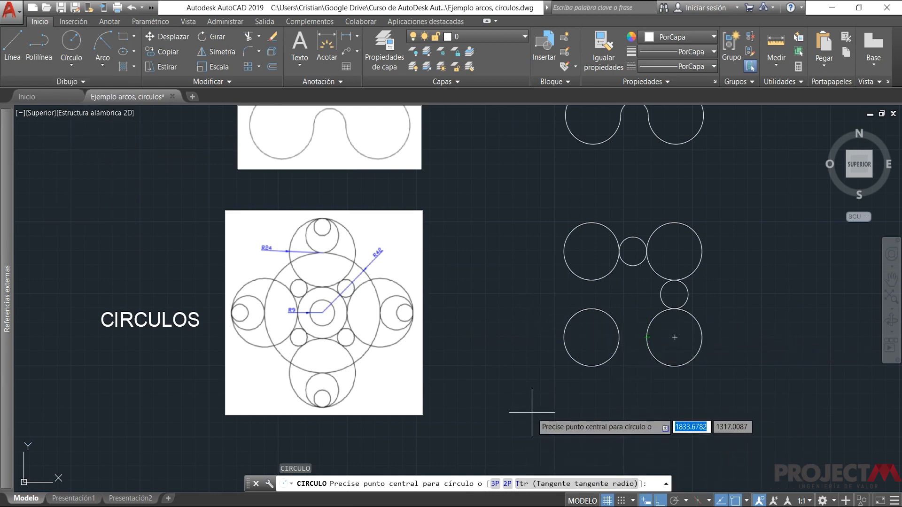
{"action": "type", "text": "t"}
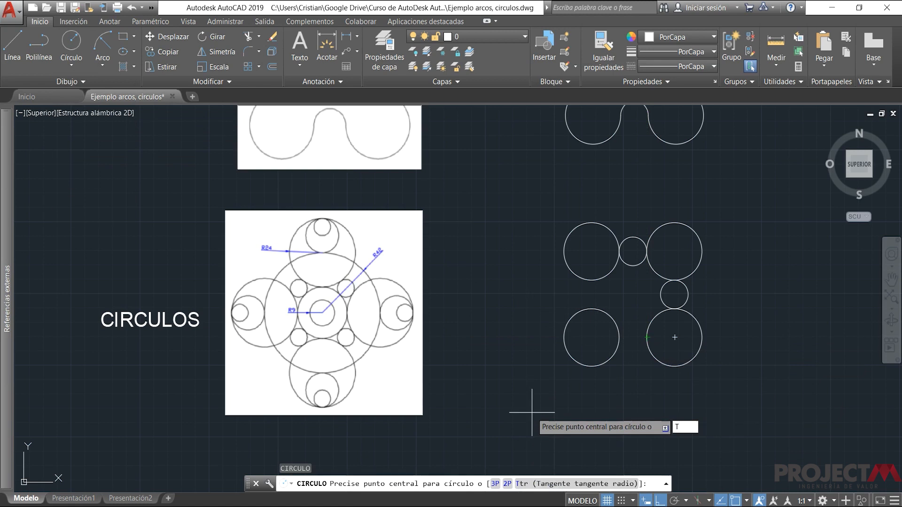
{"action": "key", "text": "Return"}
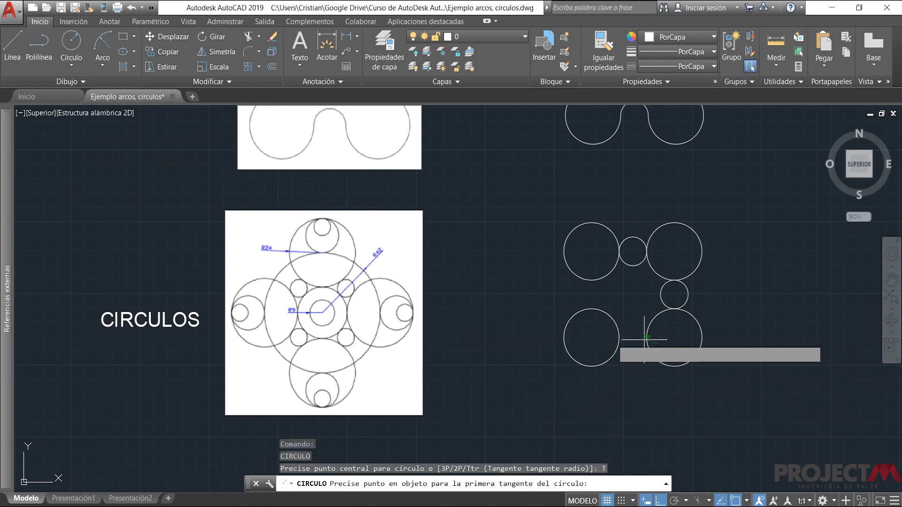
{"action": "left_click", "coordinate": [619, 338]}
{"action": "left_click", "coordinate": [620, 339]}
{"action": "type", "text": "10"}
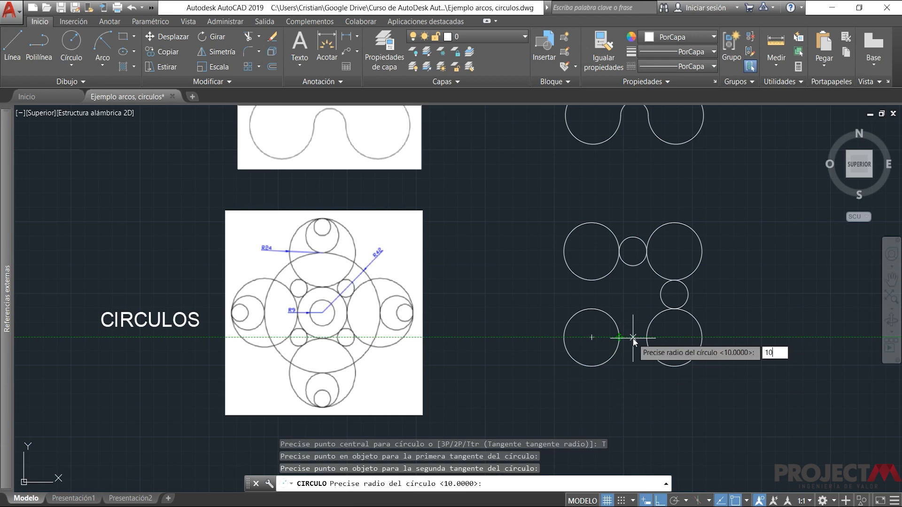
{"action": "key", "text": "Return"}
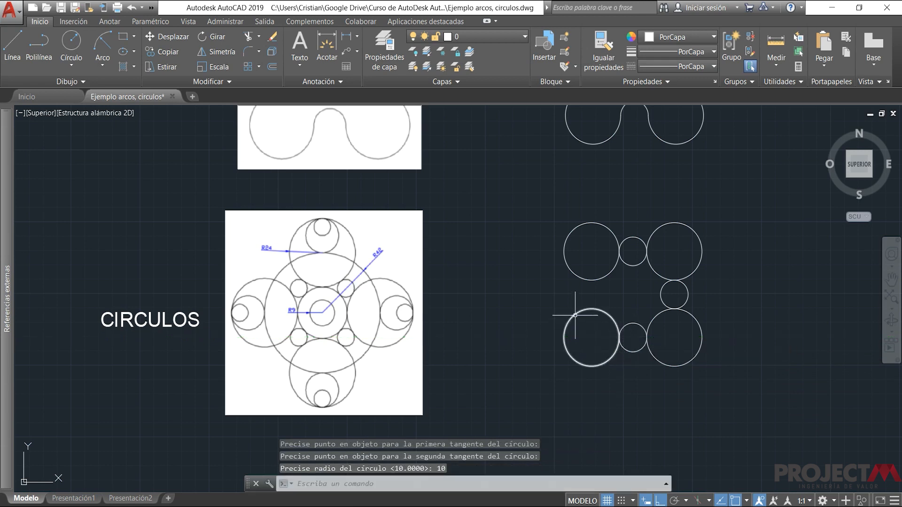
Draw a Ttr circle of radius 10 tangent to the lower-left and upper-left circles, in the gap between them.
{"action": "key", "text": "Return"}
{"action": "type", "text": "T"}
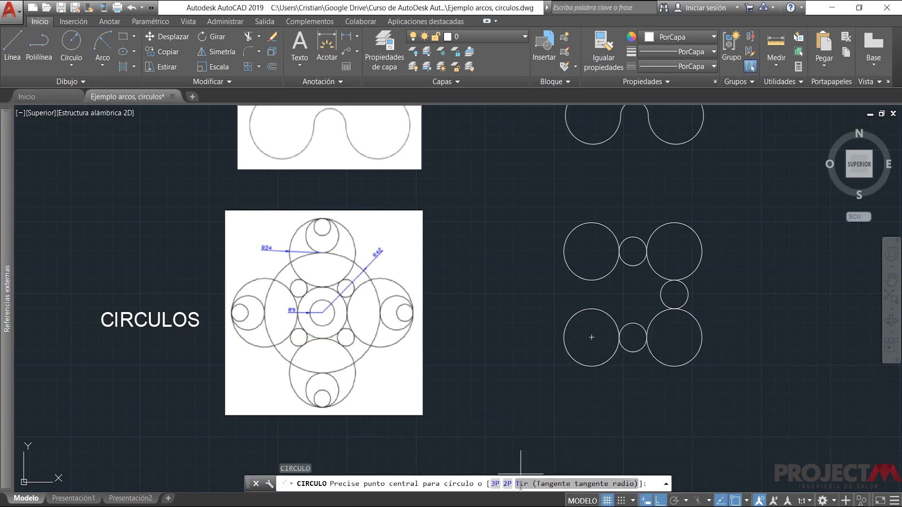
{"action": "key", "text": "Return"}
{"action": "left_click", "coordinate": [592, 310]}
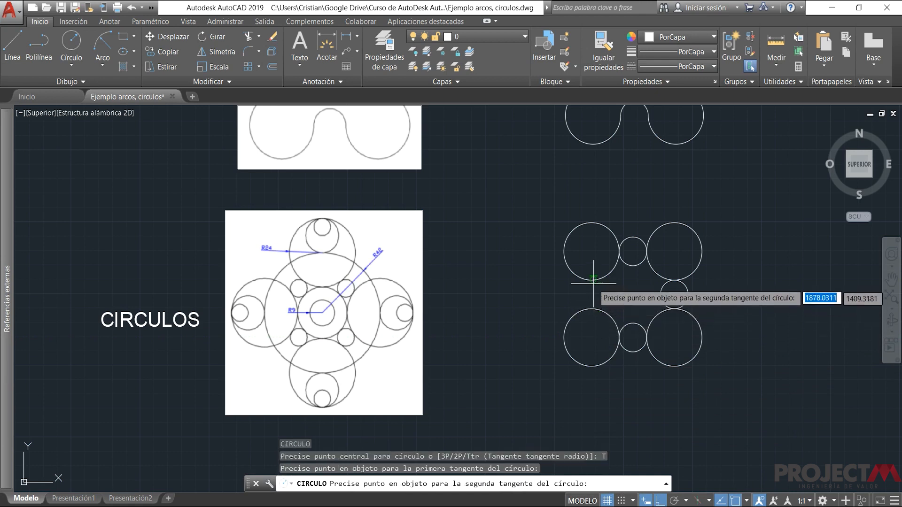
{"action": "left_click", "coordinate": [593, 281]}
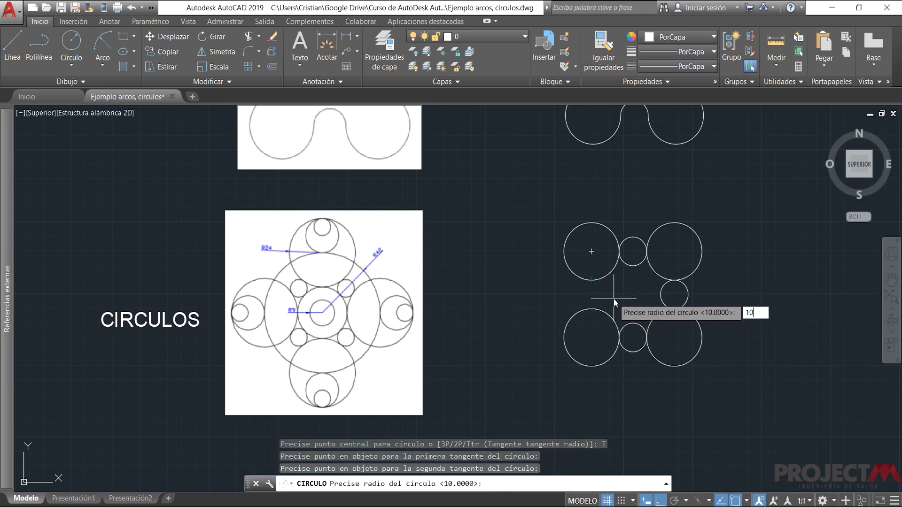
{"action": "key", "text": "Return"}
Start Recorta (Trim) with the four large circles as the cutting edges.
{"action": "scroll", "coordinate": [610, 321], "scroll_direction": "up", "scroll_amount": 2}
{"action": "scroll", "coordinate": [592, 338], "scroll_direction": "down", "scroll_amount": 2}
{"action": "scroll", "coordinate": [542, 310], "scroll_direction": "up", "scroll_amount": 3}
{"action": "scroll", "coordinate": [517, 324], "scroll_direction": "down", "scroll_amount": 3}
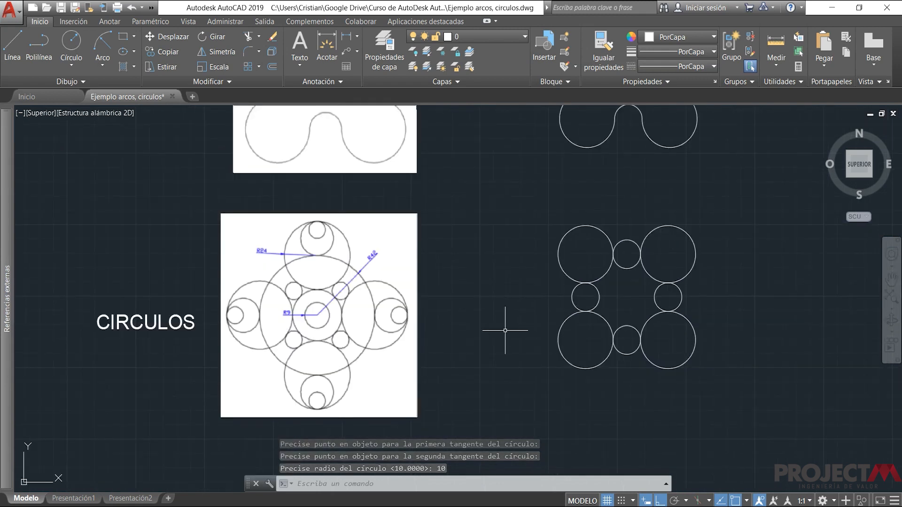
{"action": "scroll", "coordinate": [540, 288], "scroll_direction": "down", "scroll_amount": 2}
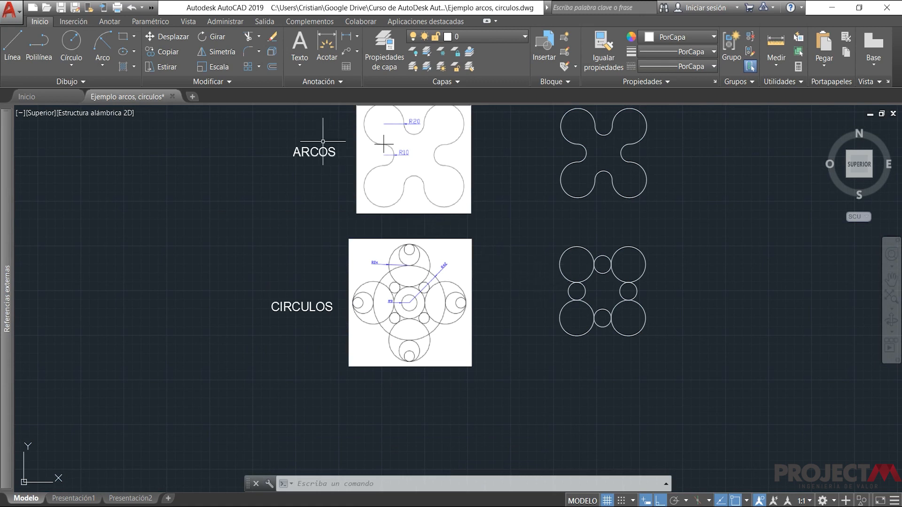
{"action": "left_click", "coordinate": [249, 39]}
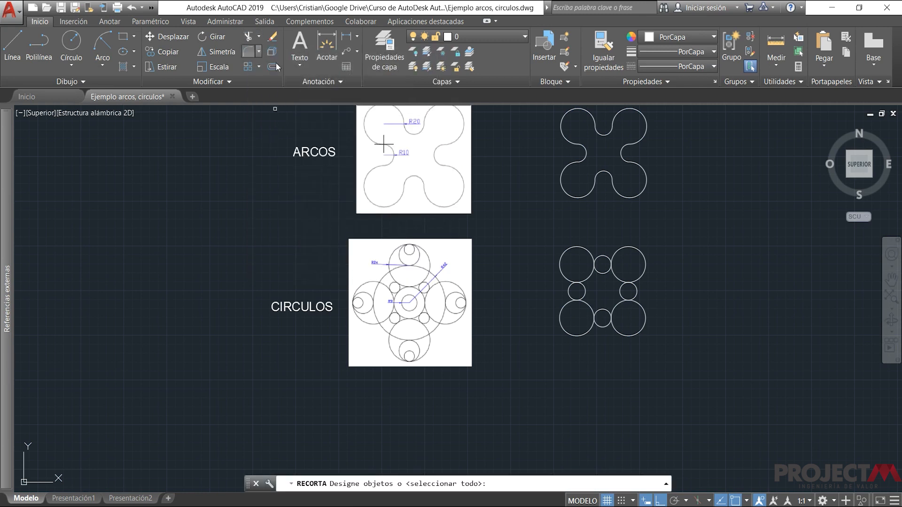
{"action": "scroll", "coordinate": [590, 271], "scroll_direction": "up", "scroll_amount": 4}
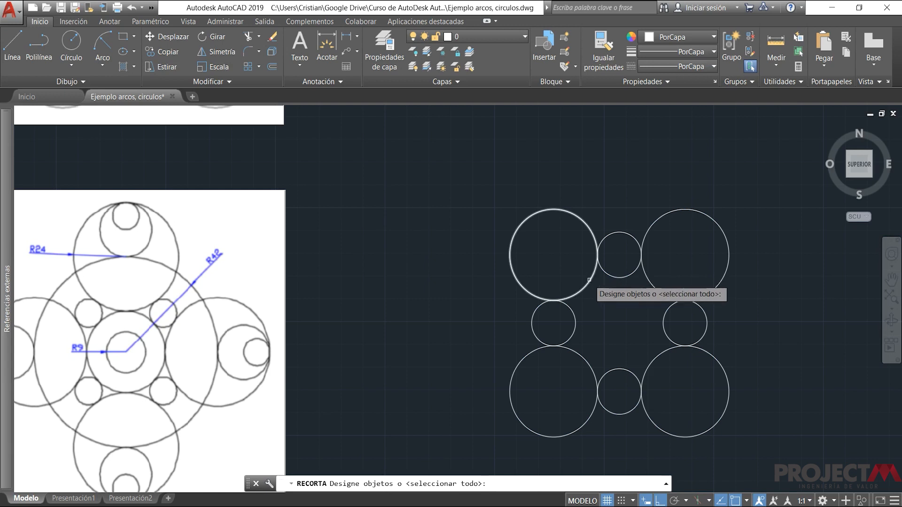
{"action": "left_click", "coordinate": [589, 280]}
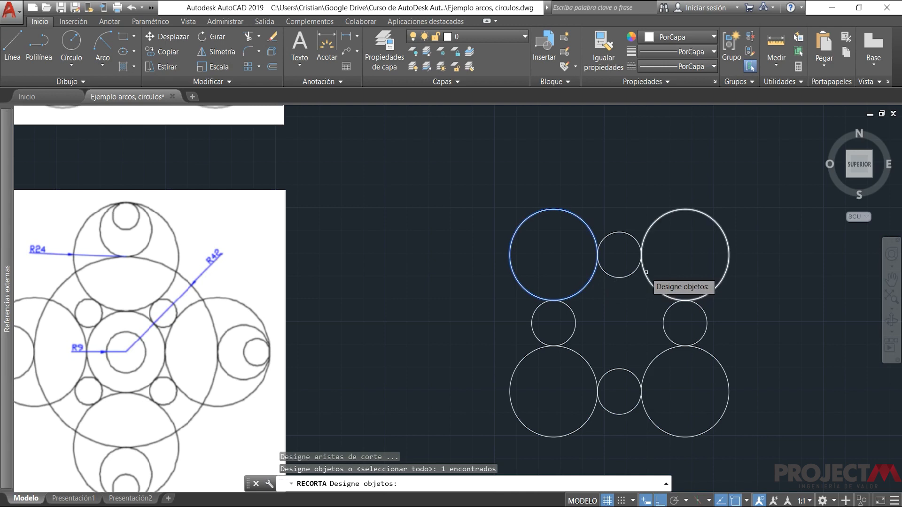
{"action": "left_click", "coordinate": [645, 271]}
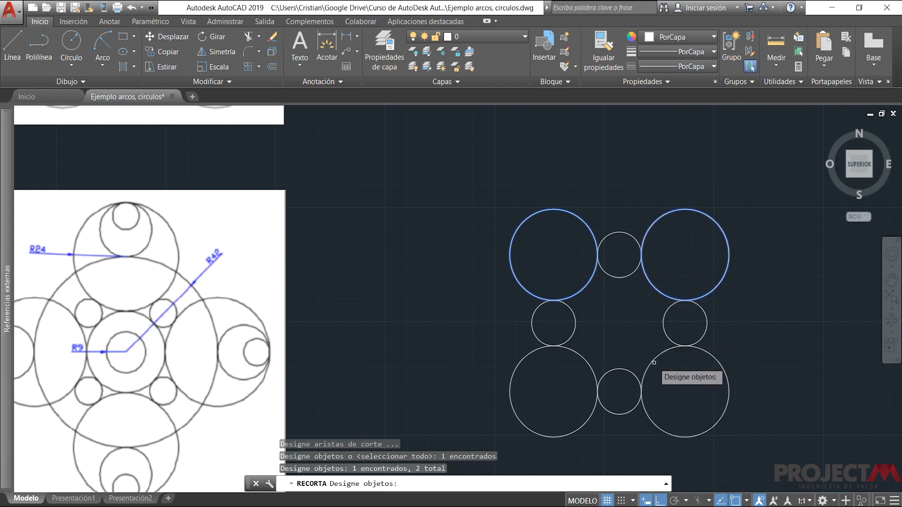
{"action": "left_click", "coordinate": [653, 361]}
{"action": "left_click", "coordinate": [581, 360]}
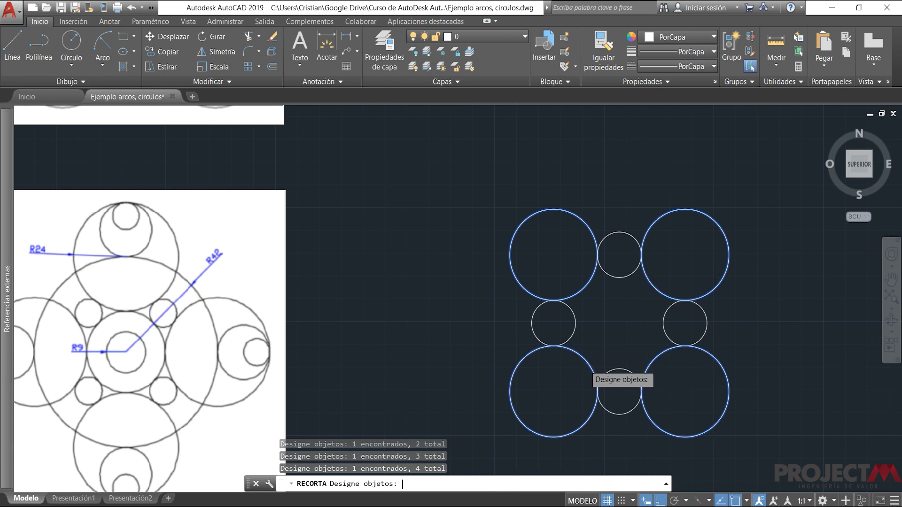
{"action": "key", "text": "Return"}
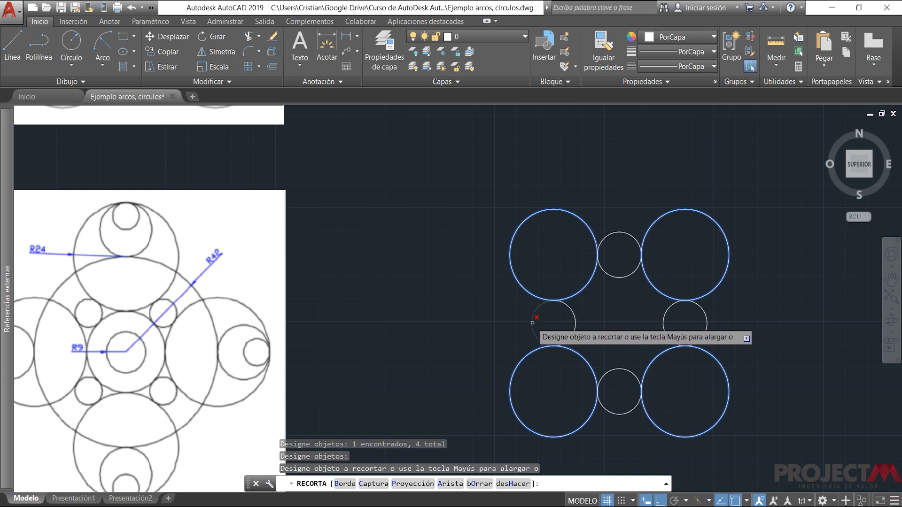
Trim away the outward-facing halves of the four small circles up to the large circles.
{"action": "scroll", "coordinate": [532, 322], "scroll_direction": "down", "scroll_amount": 4}
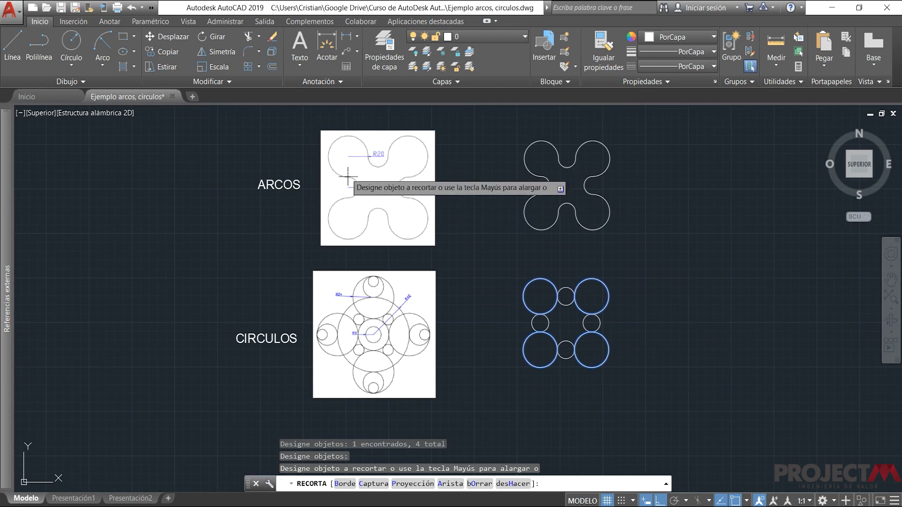
{"action": "scroll", "coordinate": [540, 329], "scroll_direction": "up", "scroll_amount": 5}
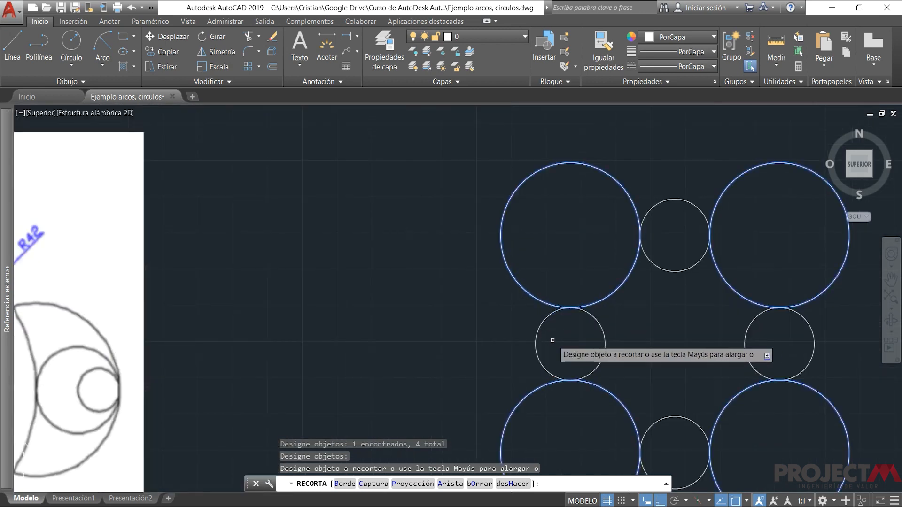
{"action": "left_click", "coordinate": [537, 343]}
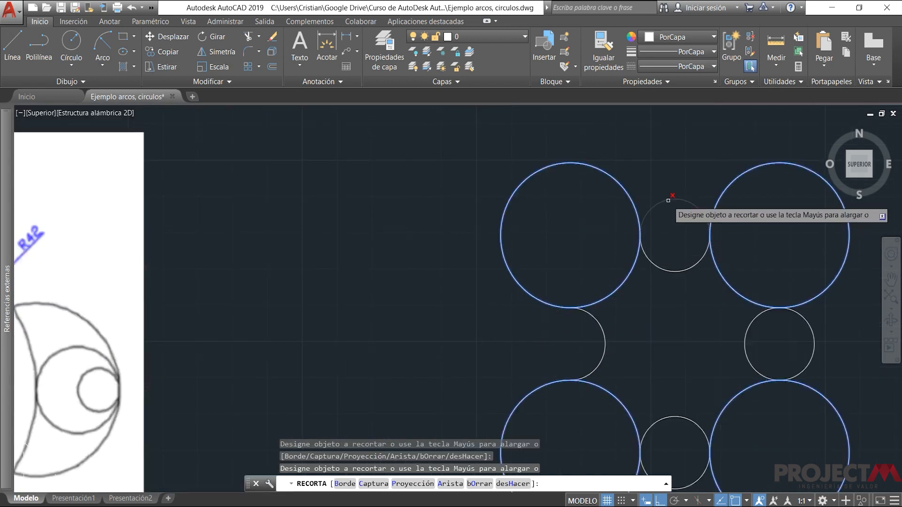
{"action": "left_click", "coordinate": [668, 200]}
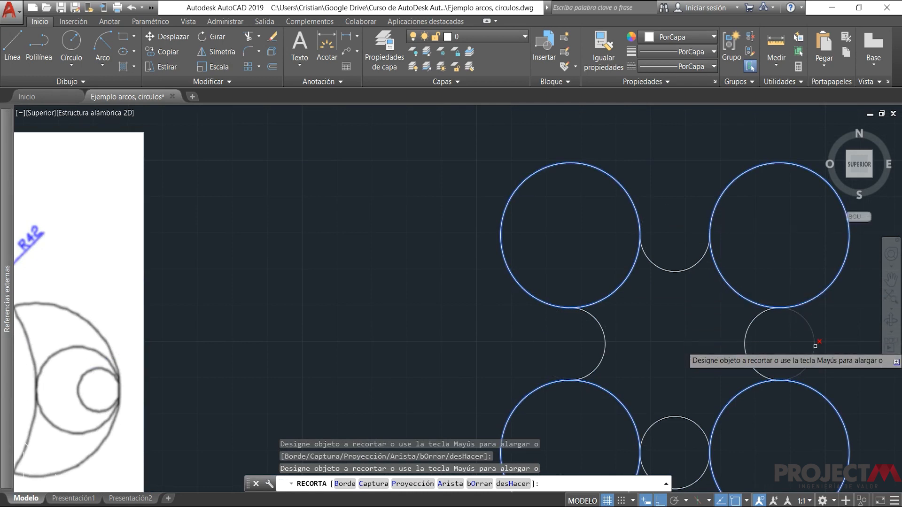
{"action": "middle_click_drag", "start_coordinate": [783, 452], "coordinate": [728, 340]}
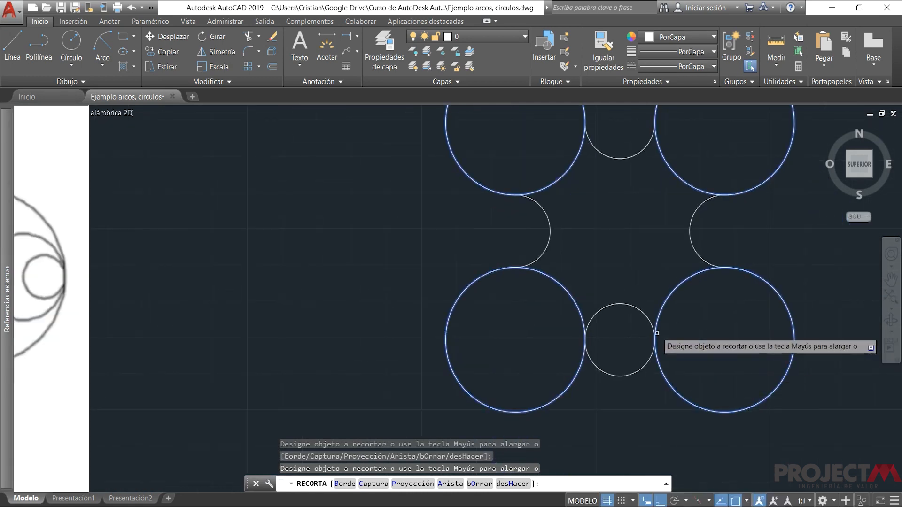
{"action": "left_click", "coordinate": [622, 374]}
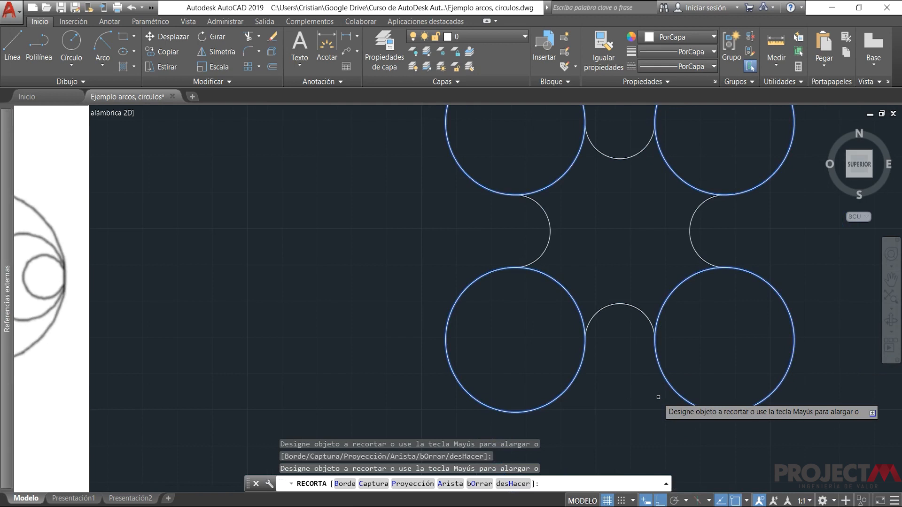
{"action": "key", "text": "Escape"}
Trim the inward-facing portions of the four large circles, using the four small arcs as cutting edges.
{"action": "scroll", "coordinate": [622, 365], "scroll_direction": "down", "scroll_amount": 2}
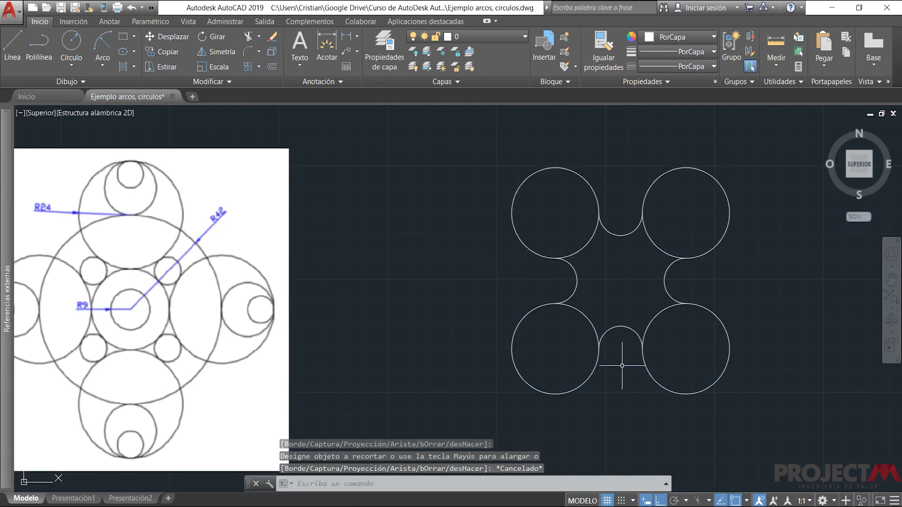
{"action": "scroll", "coordinate": [644, 359], "scroll_direction": "up", "scroll_amount": 2}
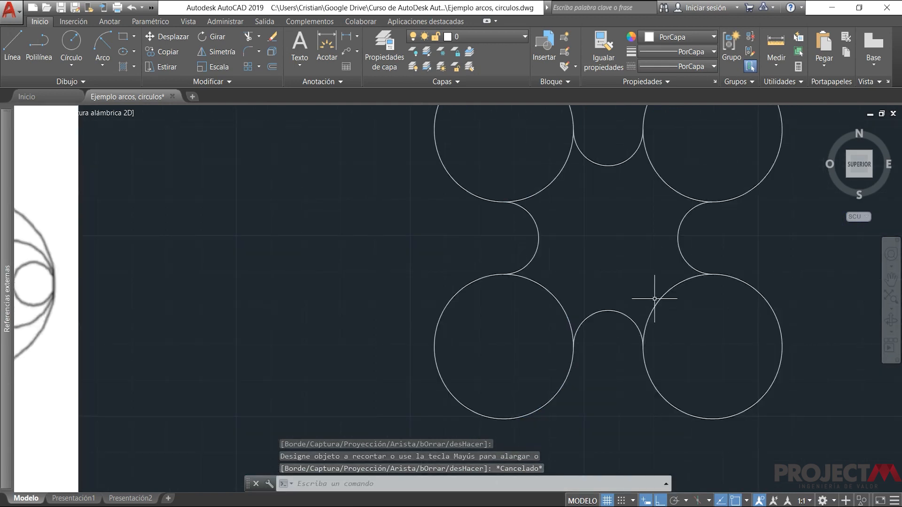
{"action": "scroll", "coordinate": [650, 302], "scroll_direction": "down", "scroll_amount": 2}
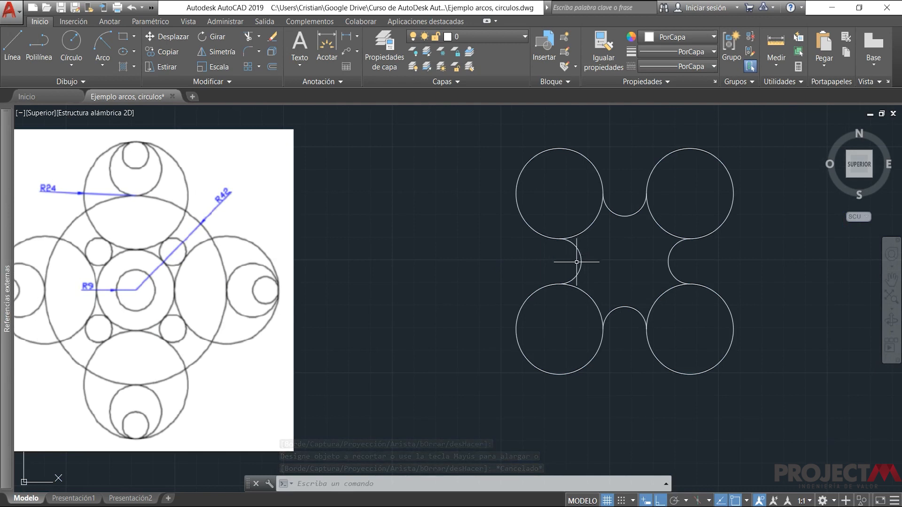
{"action": "mouse_move", "coordinate": [579, 265]}
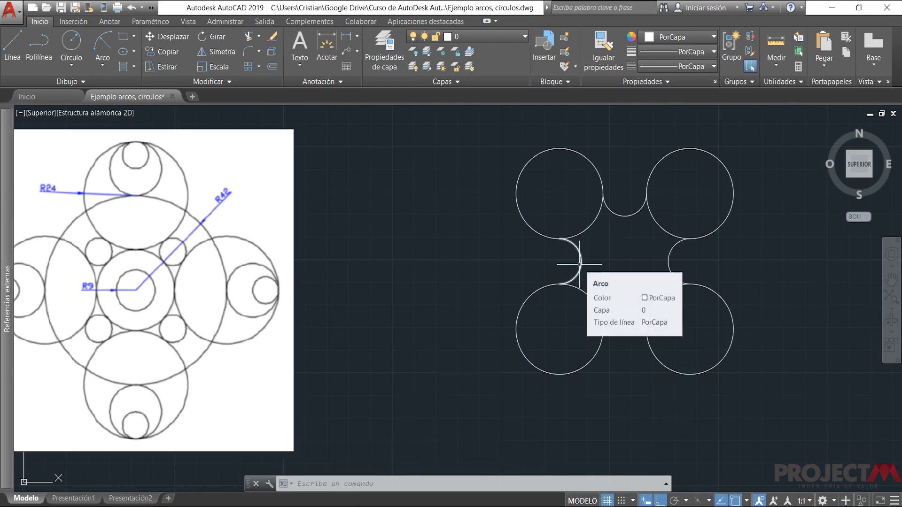
{"action": "left_click", "coordinate": [579, 265]}
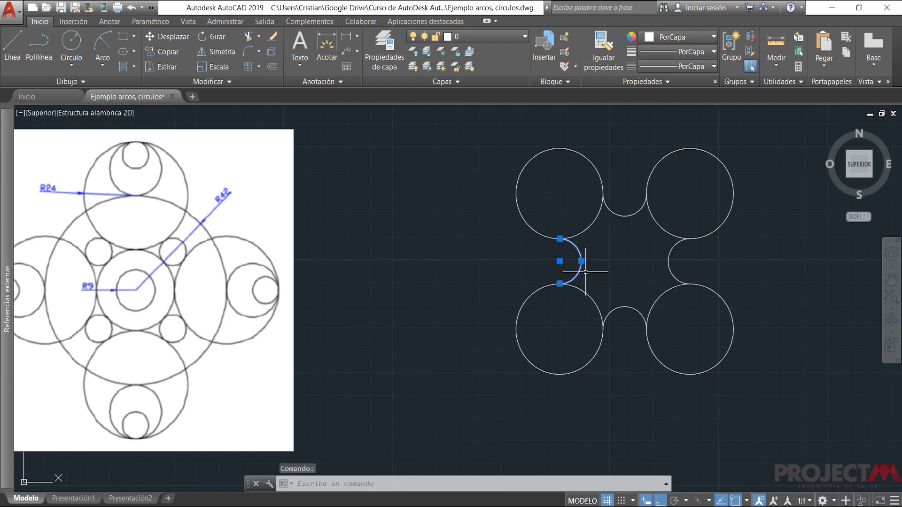
{"action": "left_click", "coordinate": [632, 215]}
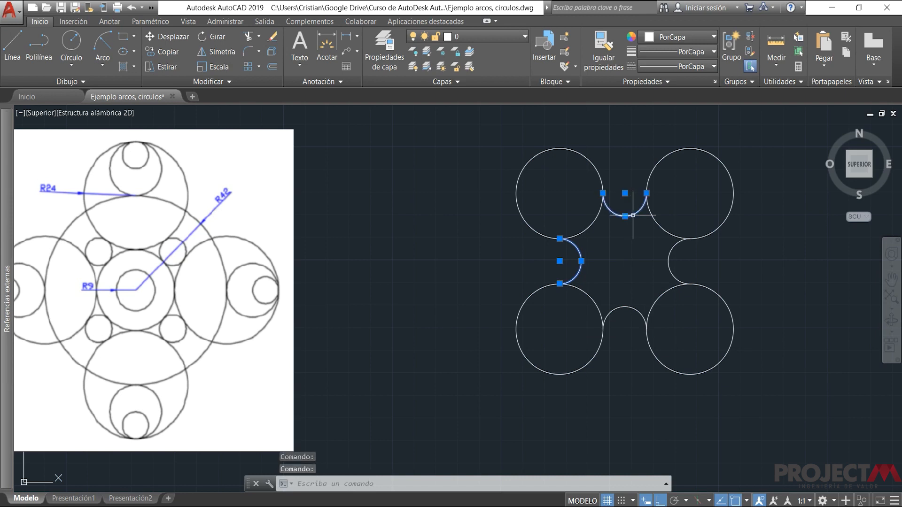
{"action": "left_click", "coordinate": [669, 261]}
{"action": "left_click", "coordinate": [627, 313]}
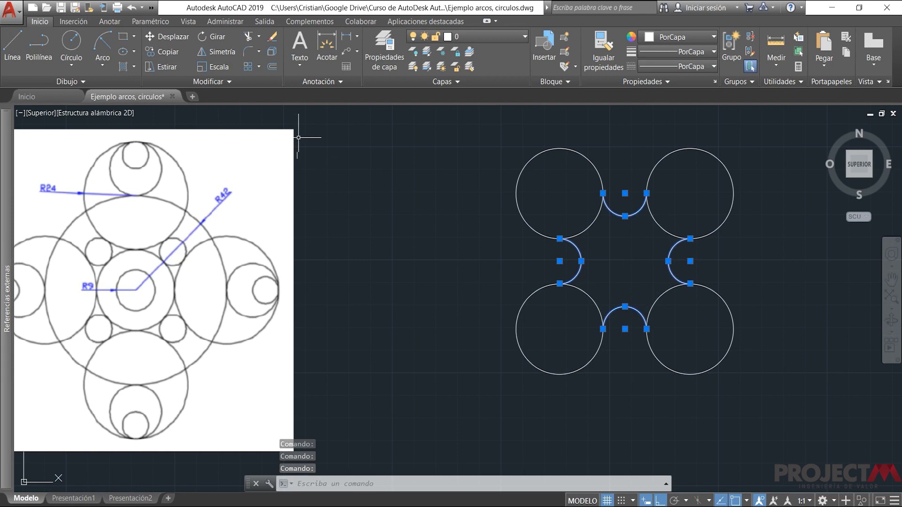
{"action": "left_click", "coordinate": [248, 40]}
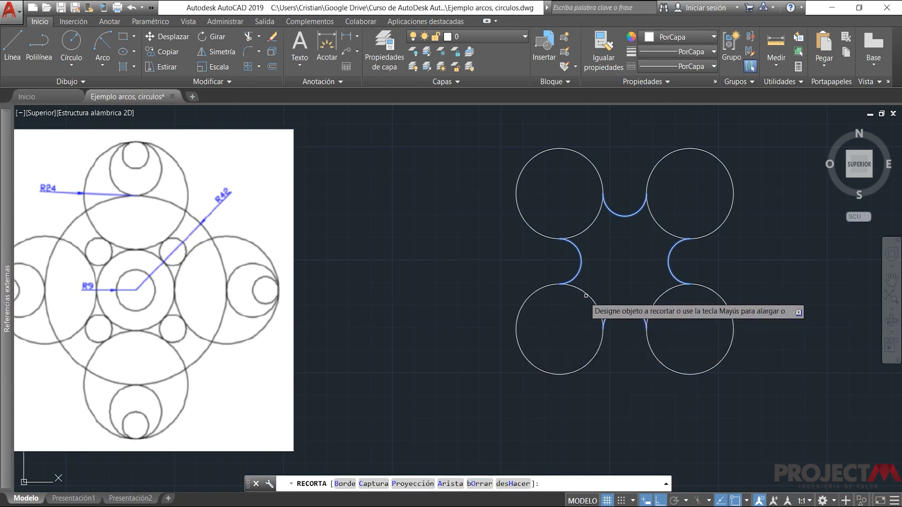
{"action": "scroll", "coordinate": [587, 295], "scroll_direction": "down", "scroll_amount": 4}
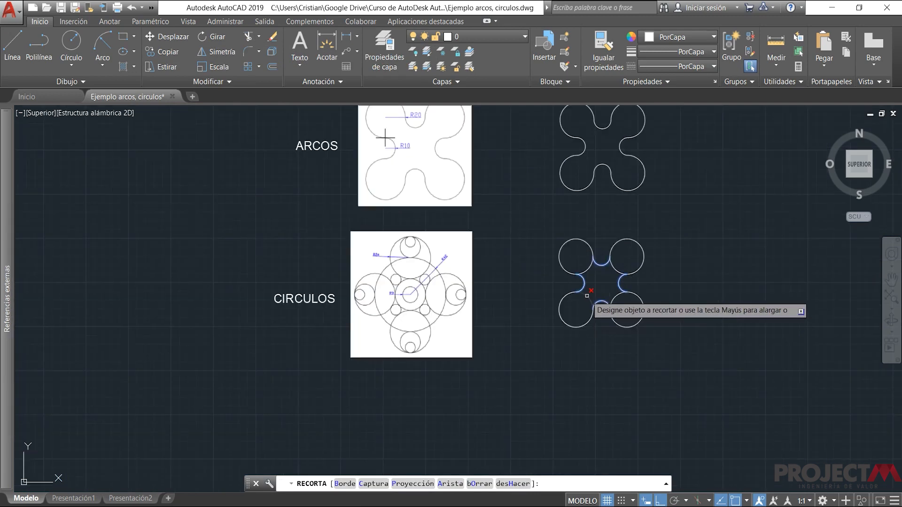
{"action": "scroll", "coordinate": [587, 295], "scroll_direction": "up", "scroll_amount": 5}
{"action": "left_click", "coordinate": [586, 296]}
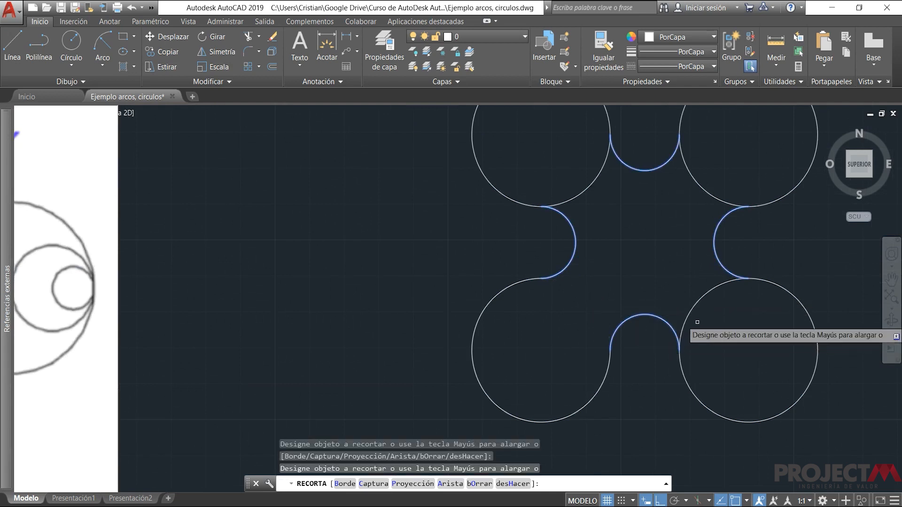
{"action": "left_click", "coordinate": [697, 304]}
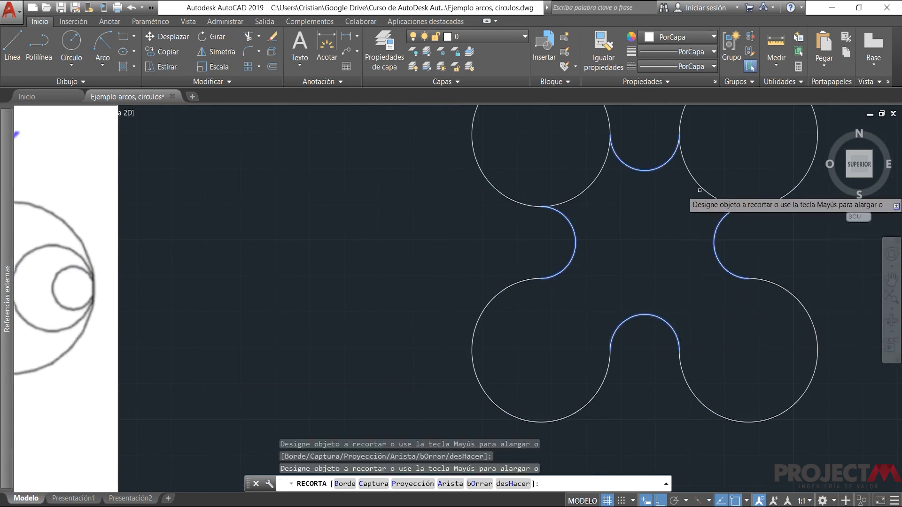
{"action": "left_click", "coordinate": [700, 187]}
{"action": "left_click", "coordinate": [578, 184]}
{"action": "scroll", "coordinate": [578, 287], "scroll_direction": "down", "scroll_amount": 4}
{"action": "key", "text": "Escape"}
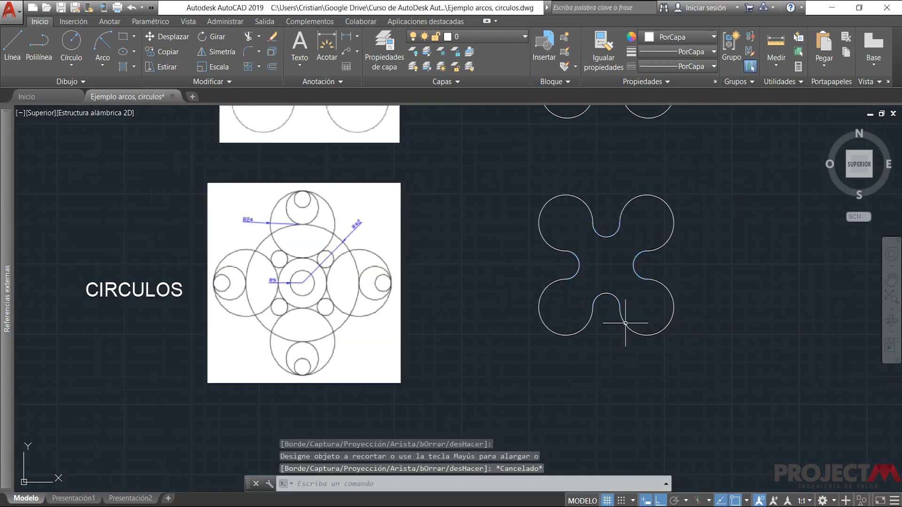
Compare the trimmed outline with the earlier Arcos outline and the reference images.
{"action": "scroll", "coordinate": [633, 312], "scroll_direction": "down", "scroll_amount": 3}
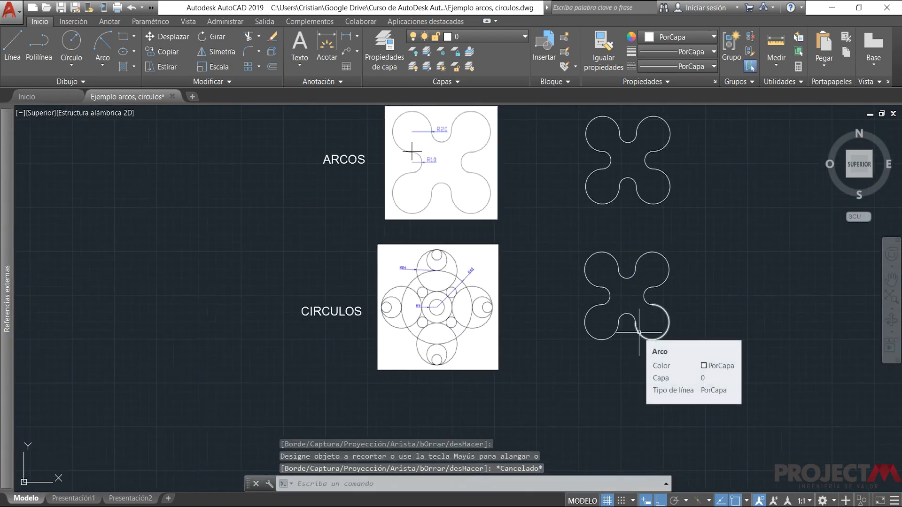
{"action": "scroll", "coordinate": [674, 289], "scroll_direction": "down", "scroll_amount": 2}
{"action": "scroll", "coordinate": [664, 296], "scroll_direction": "up", "scroll_amount": 4}
{"action": "scroll", "coordinate": [662, 306], "scroll_direction": "down", "scroll_amount": 3}
{"action": "scroll", "coordinate": [648, 306], "scroll_direction": "up", "scroll_amount": 4}
{"action": "scroll", "coordinate": [481, 401], "scroll_direction": "down", "scroll_amount": 1}
{"action": "scroll", "coordinate": [533, 397], "scroll_direction": "up", "scroll_amount": 2}
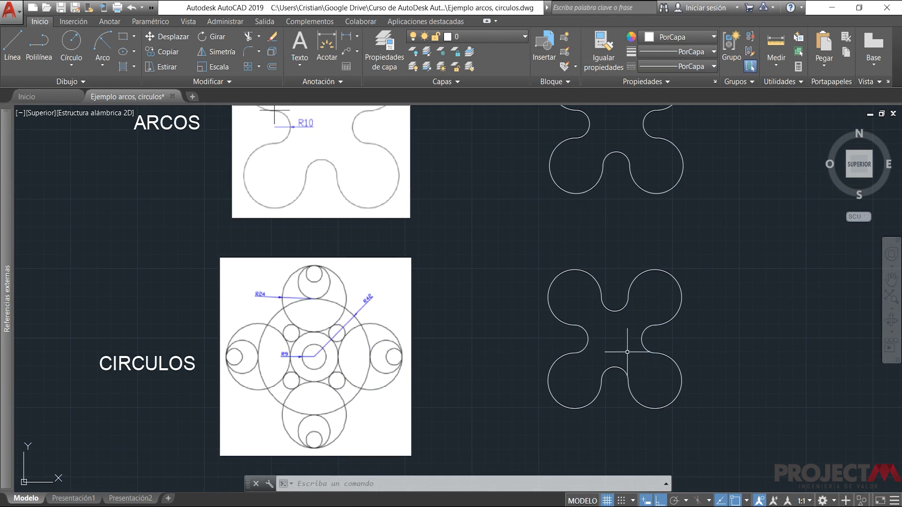
{"action": "scroll", "coordinate": [530, 343], "scroll_direction": "down", "scroll_amount": 2}
{"action": "mouse_move", "coordinate": [531, 343]}
{"action": "middle_mouse_down"}
{"action": "mouse_move", "coordinate": [543, 329]}
{"action": "mouse_move", "coordinate": [535, 323]}
{"action": "mouse_move", "coordinate": [518, 349]}
{"action": "middle_mouse_up"}
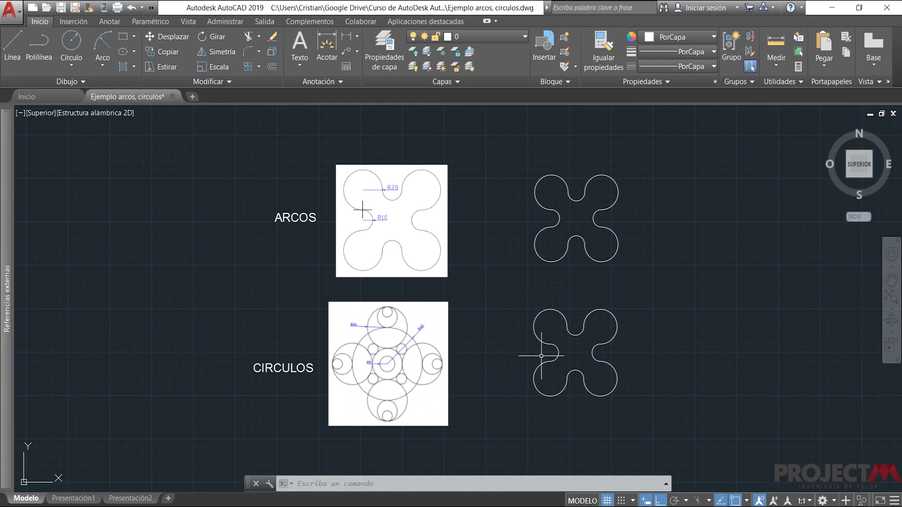
{"action": "scroll", "coordinate": [569, 364], "scroll_direction": "up", "scroll_amount": 2}
{"action": "scroll", "coordinate": [495, 358], "scroll_direction": "down", "scroll_amount": 2}
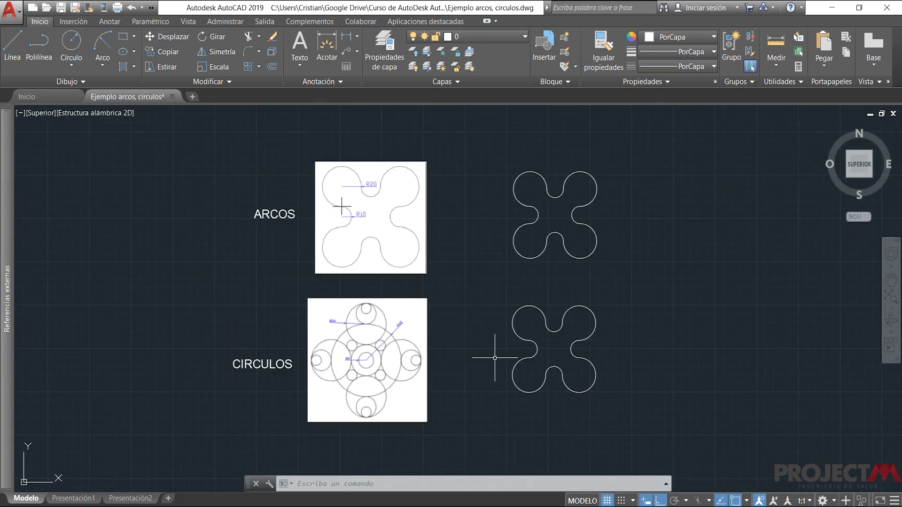